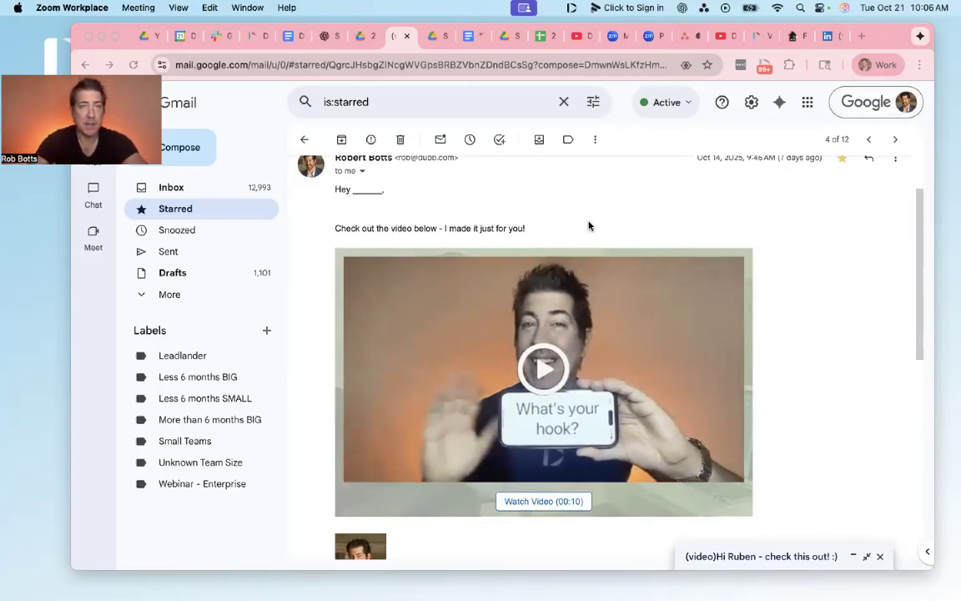
- Switch to the ChatGPT conversation and examine the prompt requesting 20 hooks of 5-6 words for animated video GIF previews
click(320, 36)
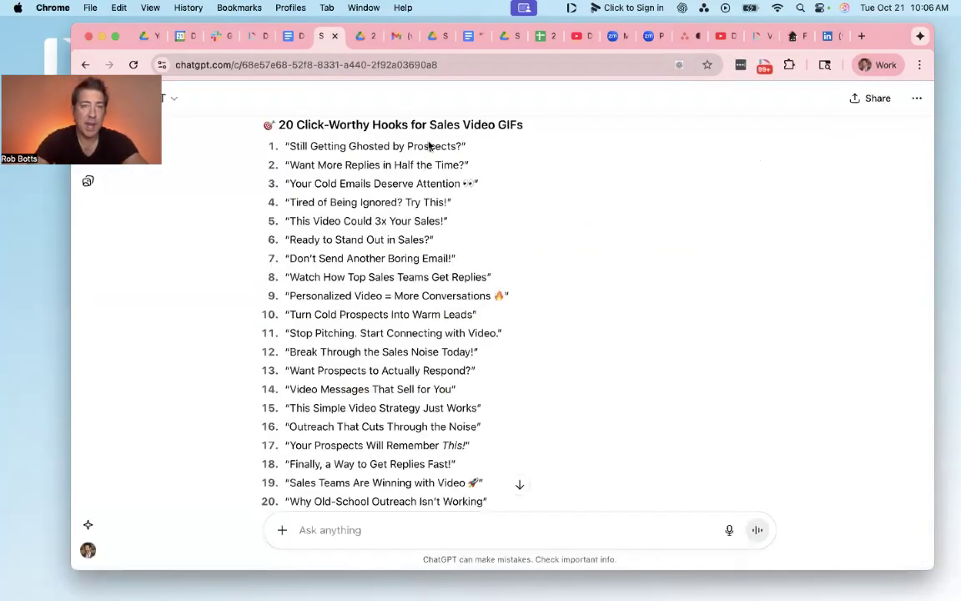
scroll(579, 267, up, 10)
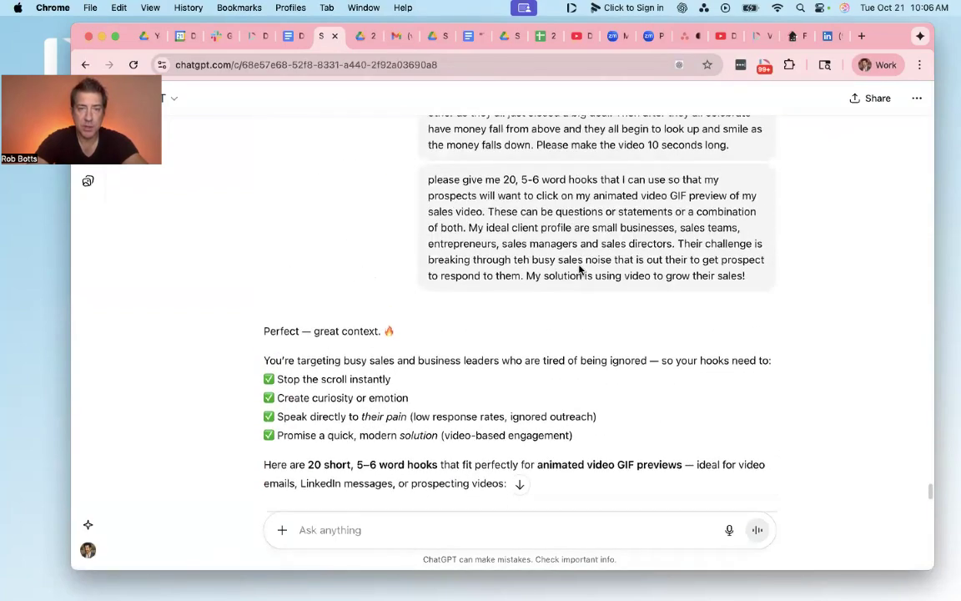
scroll(579, 267, down, 4)
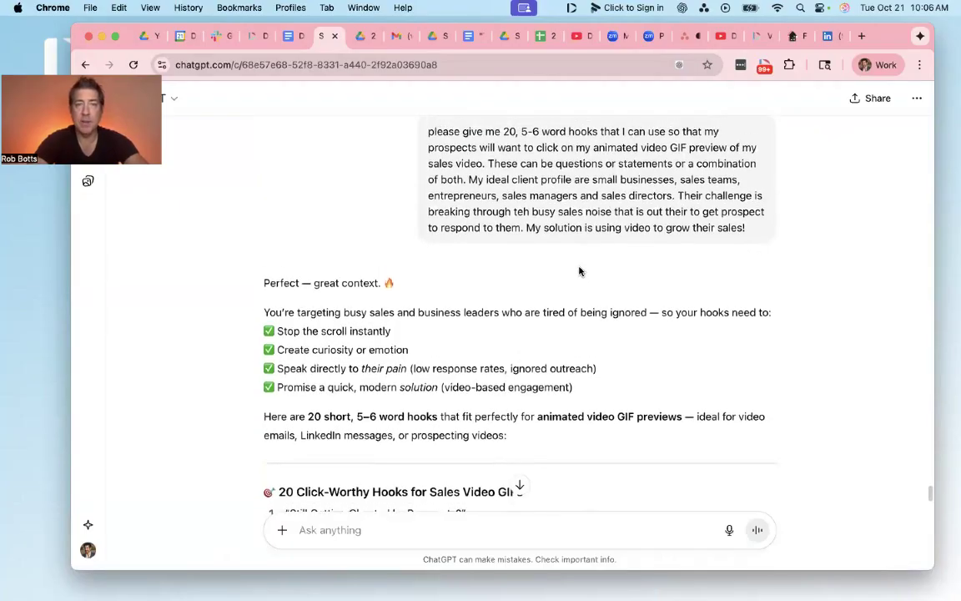
drag(428, 131, 762, 242)
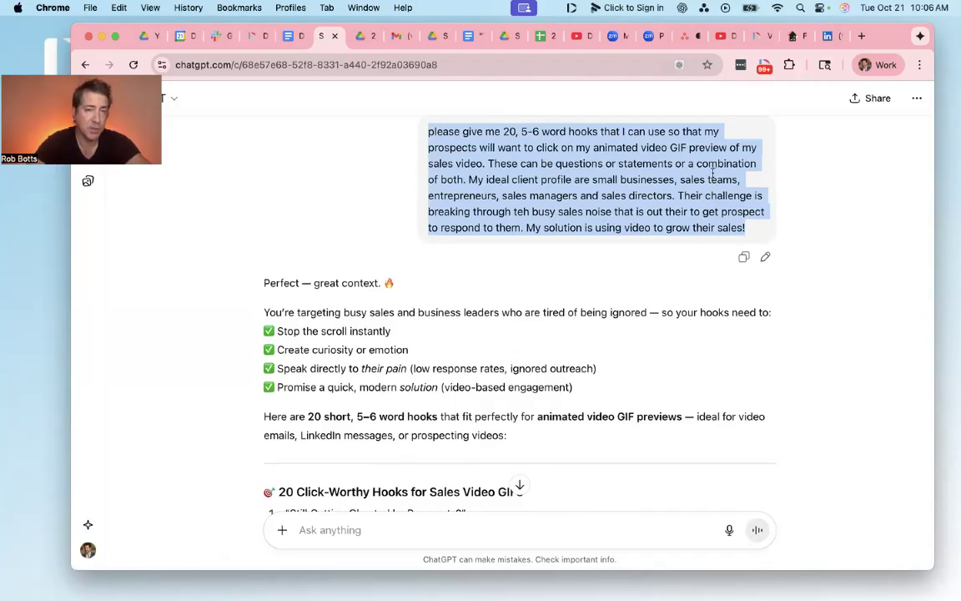
- Review the generated list "20 Click-Worthy Hooks for Sales Video GIFs" below the prompt
scroll(634, 309, down, 1)
scroll(634, 309, down, 10)
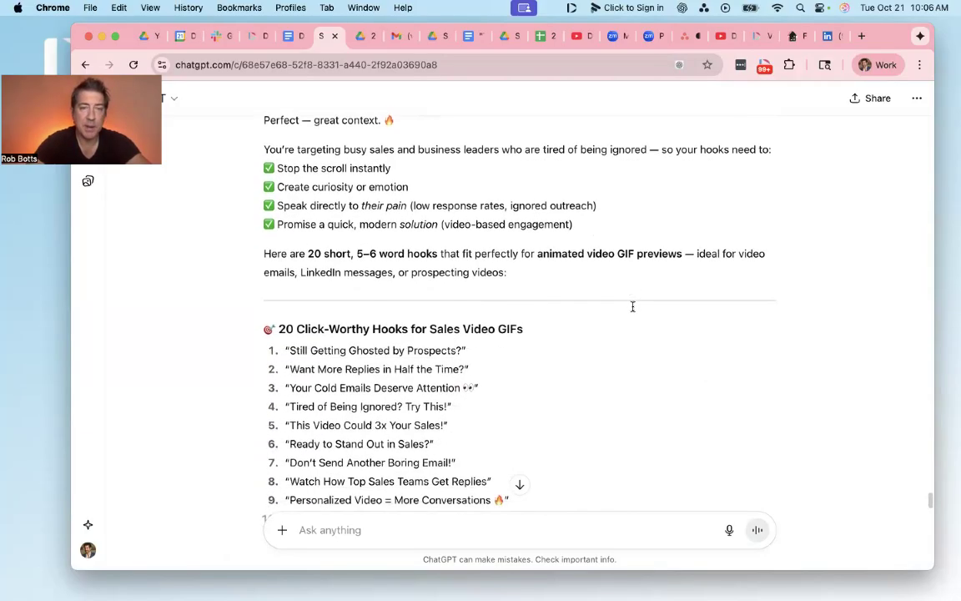
scroll(633, 311, up, 1)
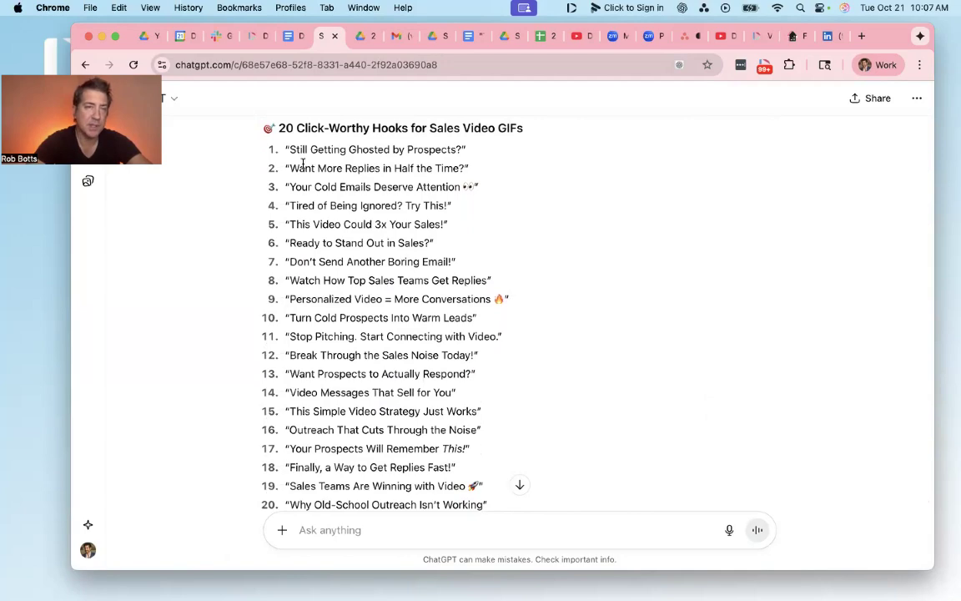
drag(288, 148, 472, 450)
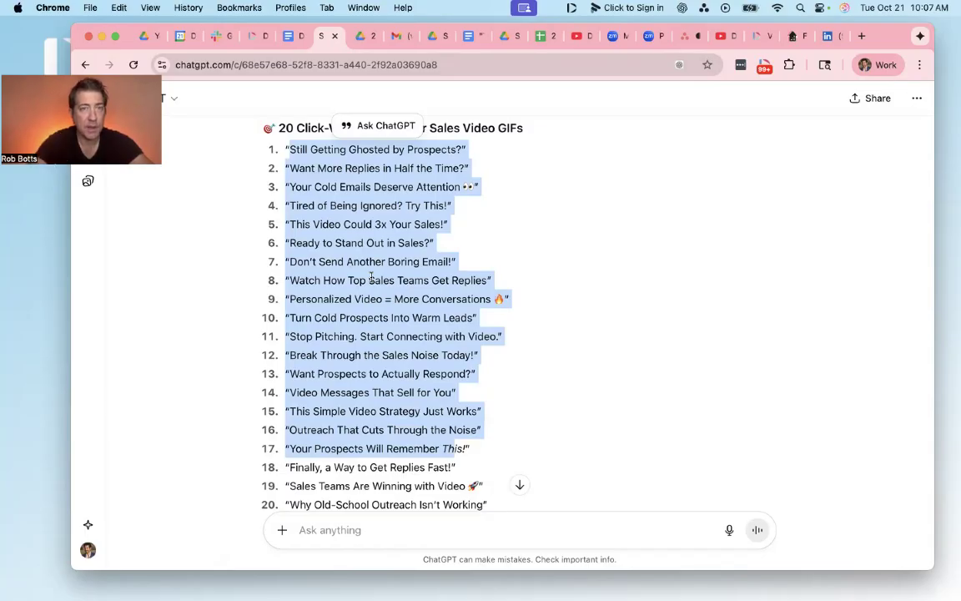
click(497, 236)
scroll(408, 236, up, 1)
scroll(409, 236, down, 2)
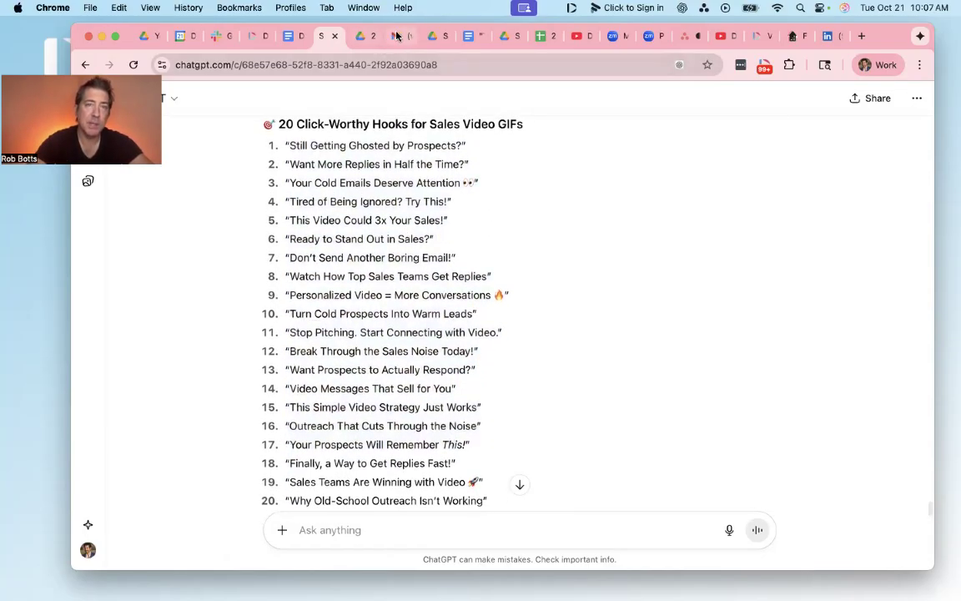
- Switch back to Gmail and examine the "(video)Hi ______ - then HOOK" subject line together with the email's video preview
click(397, 36)
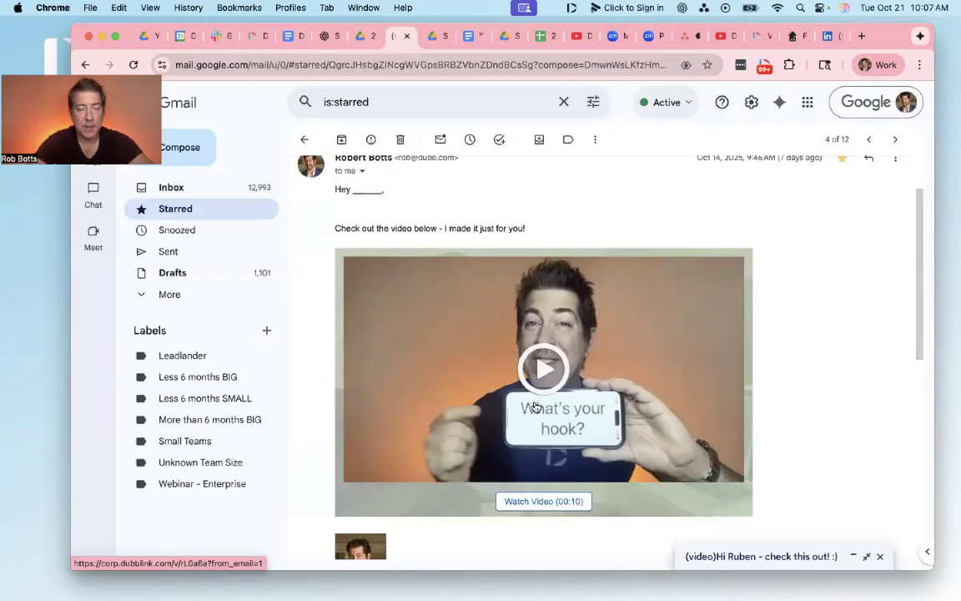
scroll(536, 407, up, 3)
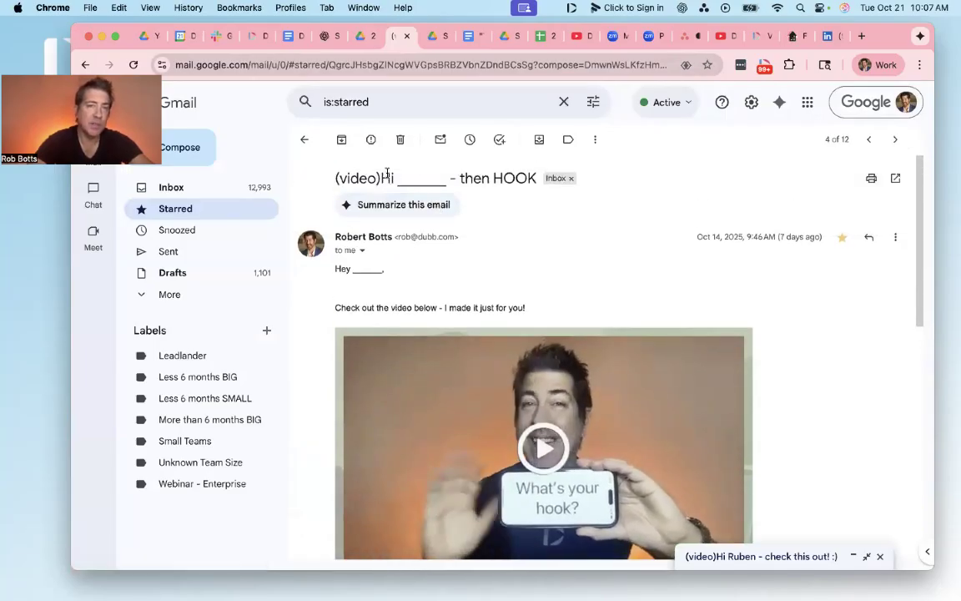
drag(381, 178, 532, 183)
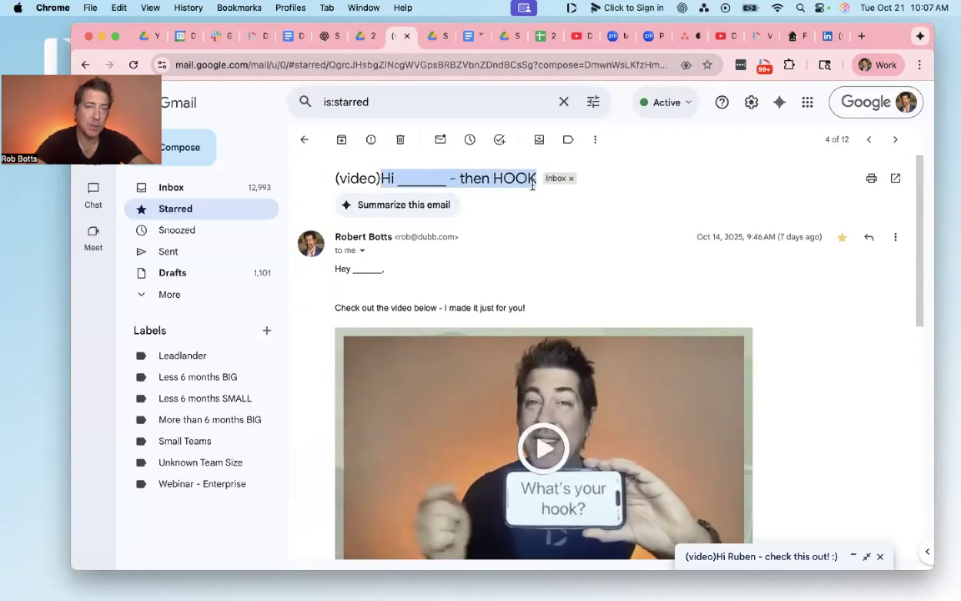
scroll(541, 463, down, 3)
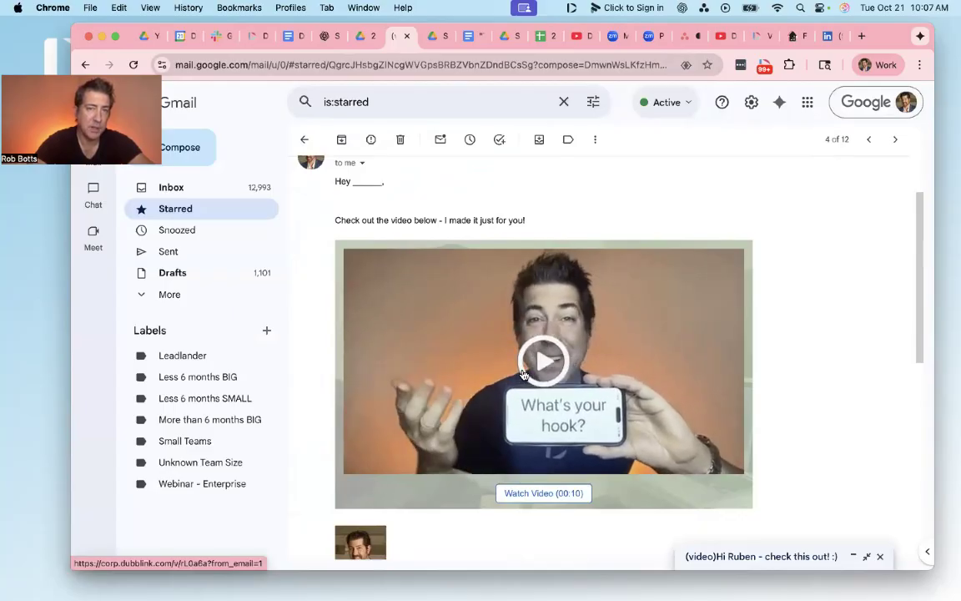
scroll(524, 373, up, 3)
click(365, 173)
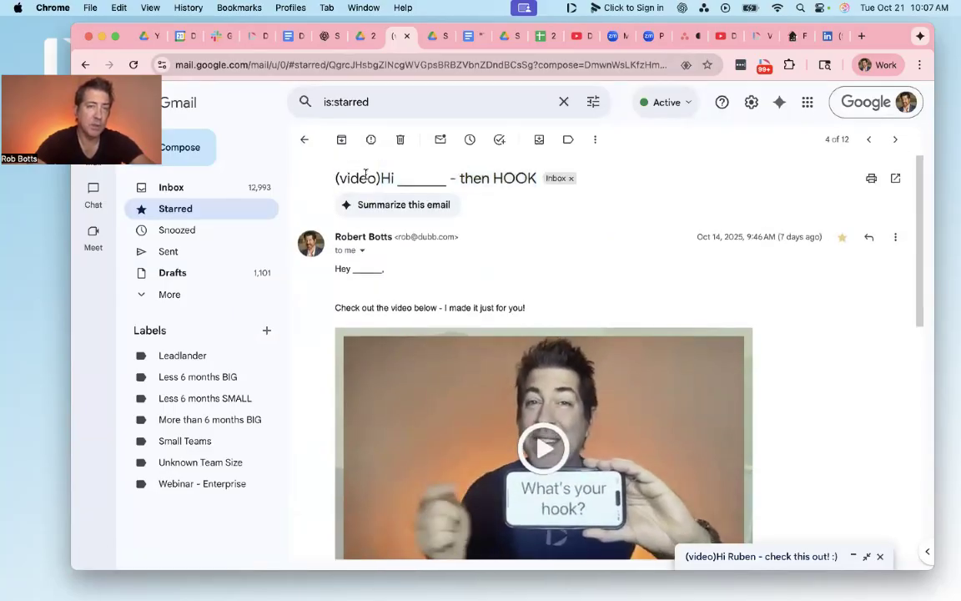
drag(334, 178, 382, 178)
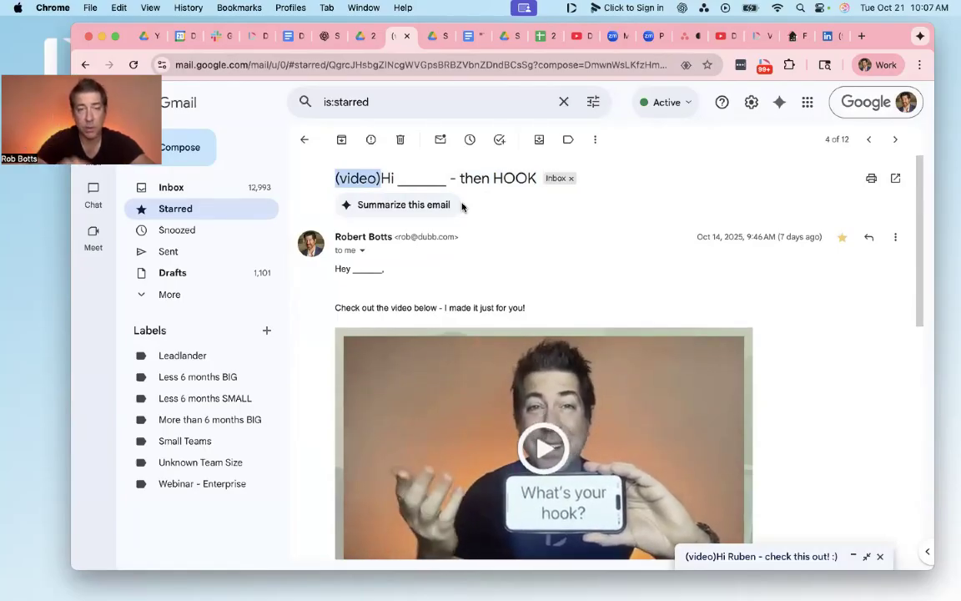
scroll(427, 150, down, 1)
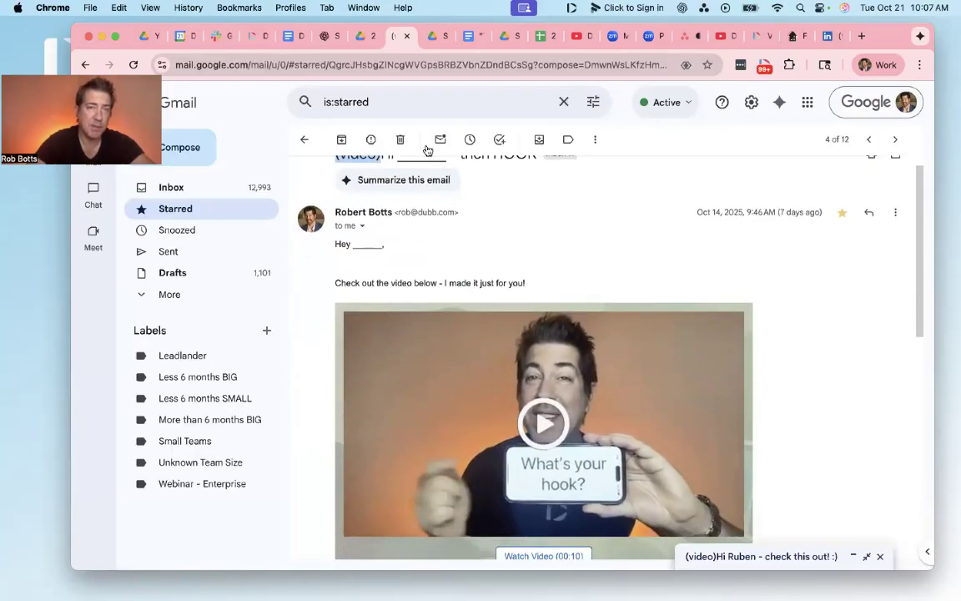
scroll(518, 376, down, 2)
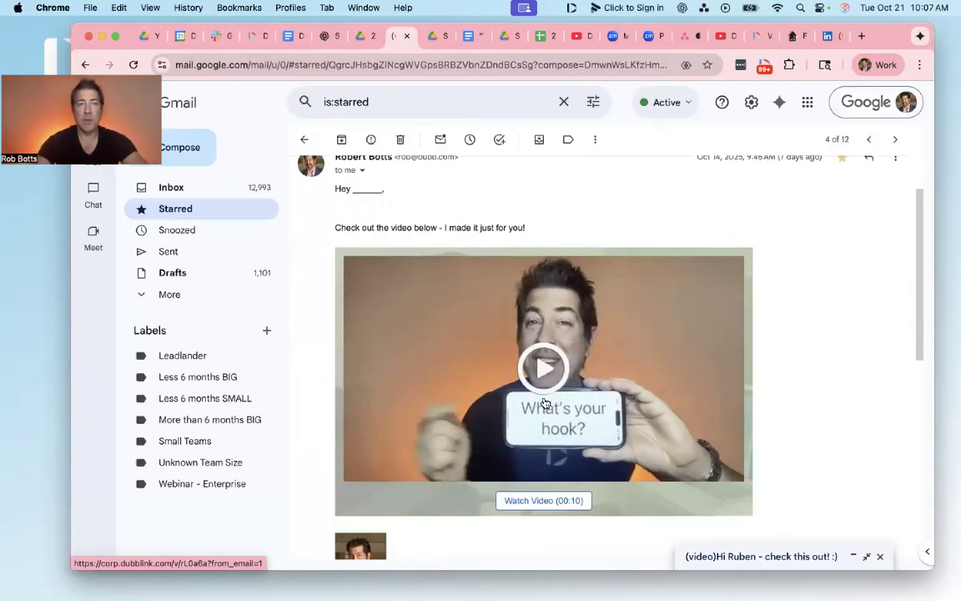
- View the starred 7/11/24 "check this out! :)" email and the "curious about something" email to compare their video previews
click(188, 208)
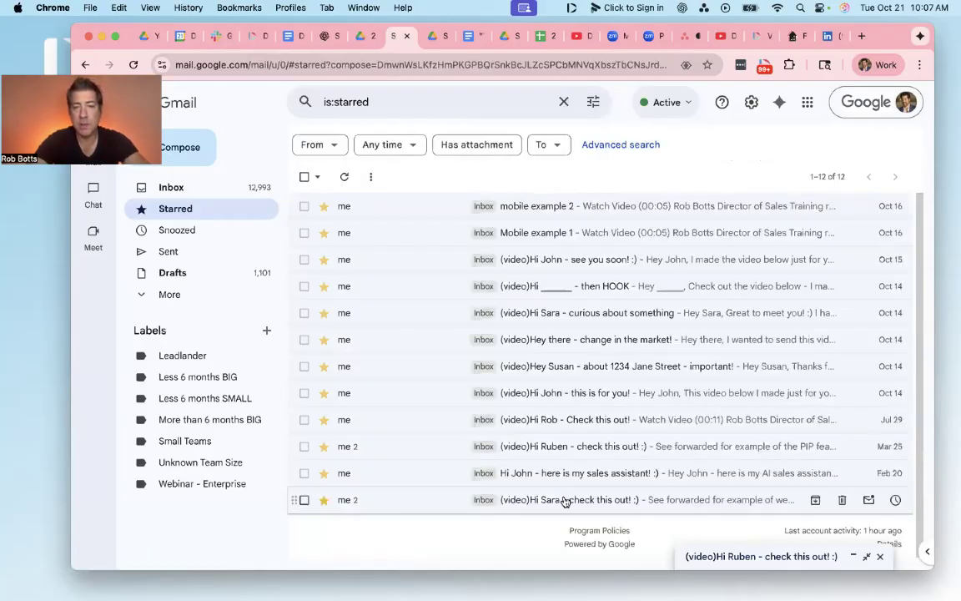
click(565, 500)
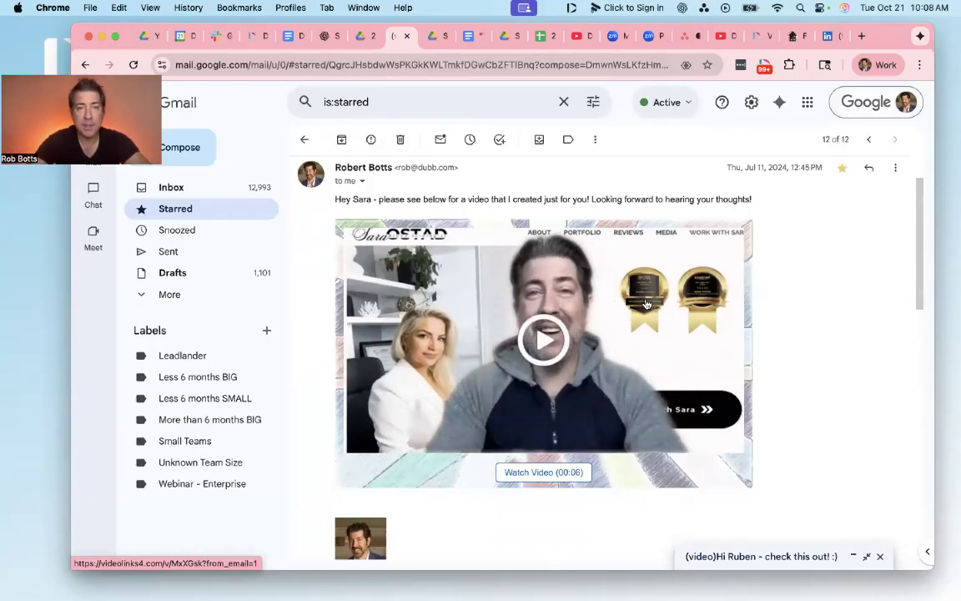
click(226, 215)
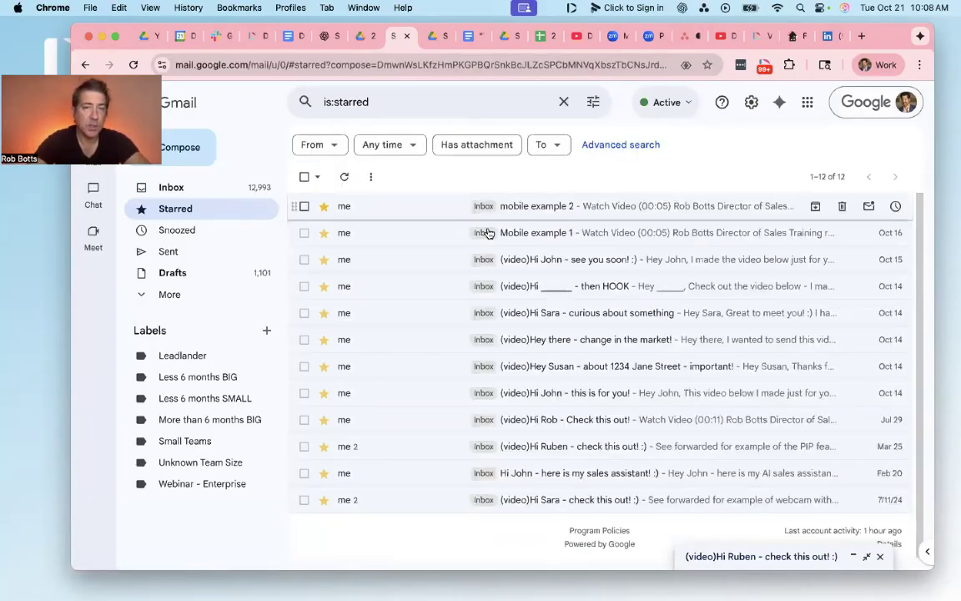
click(575, 312)
scroll(651, 367, down, 3)
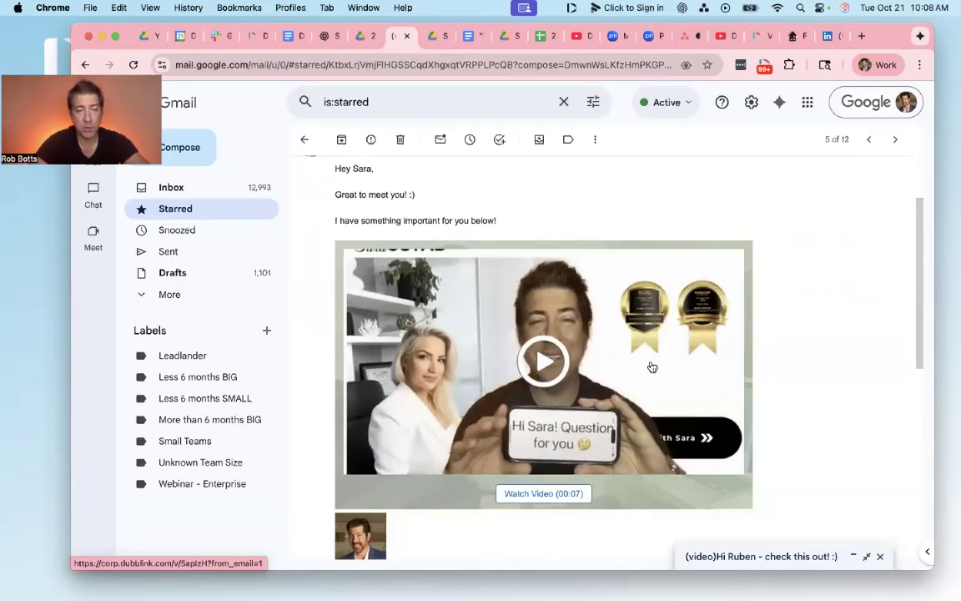
- View the video previews in the starred "change in the market!" email and the Mar 25 "check this out! :)" email
click(185, 209)
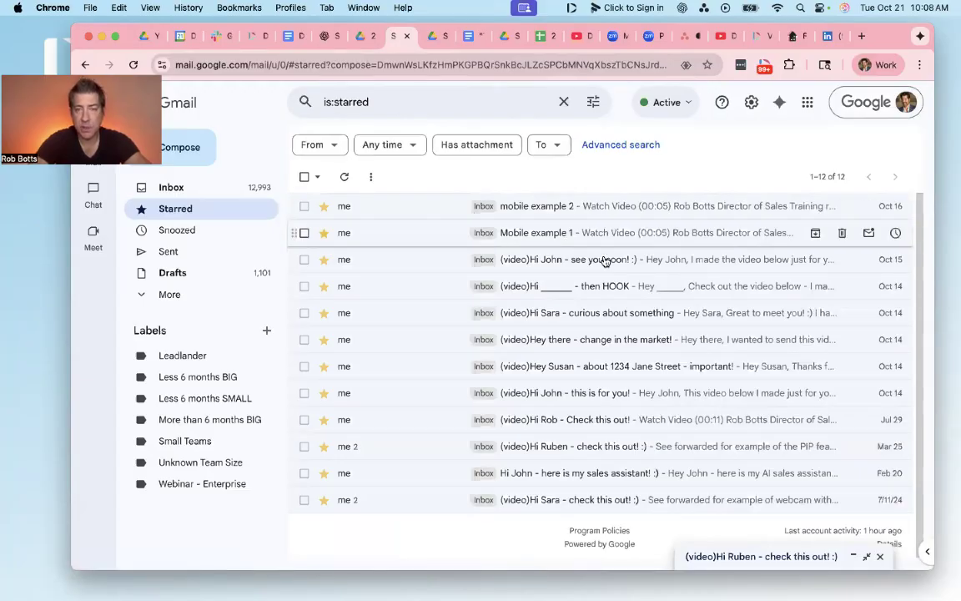
click(615, 339)
scroll(634, 367, down, 2)
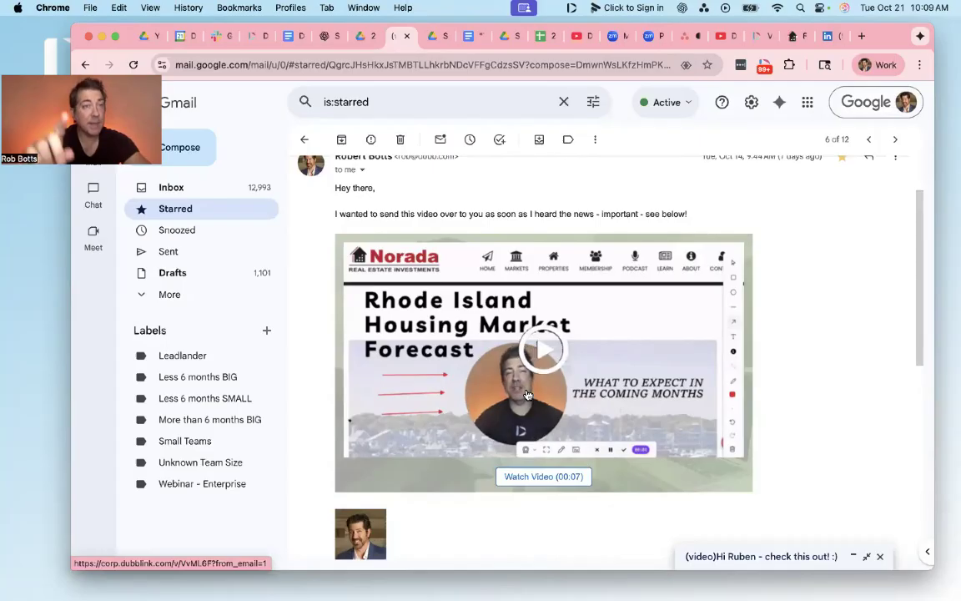
click(189, 206)
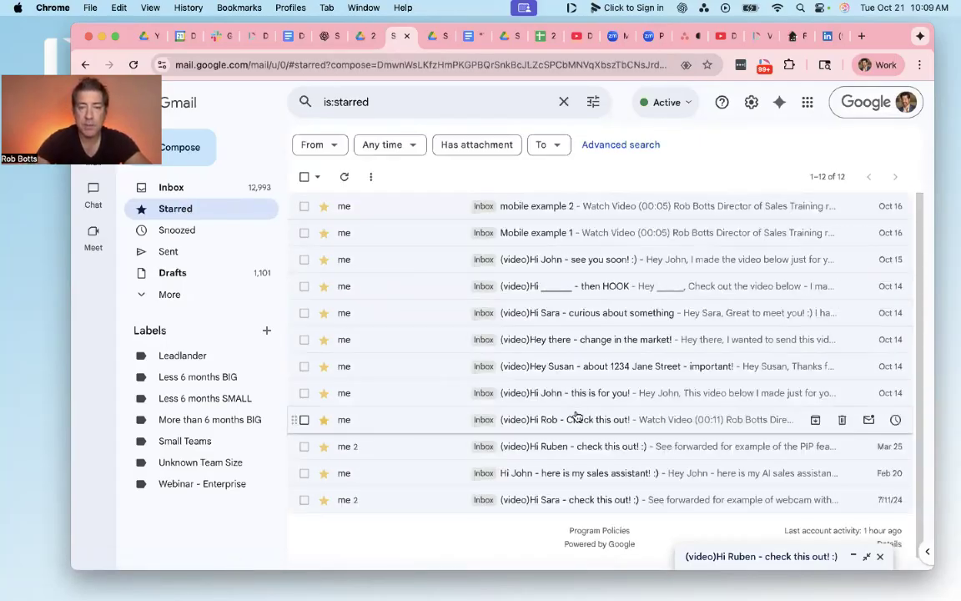
click(573, 449)
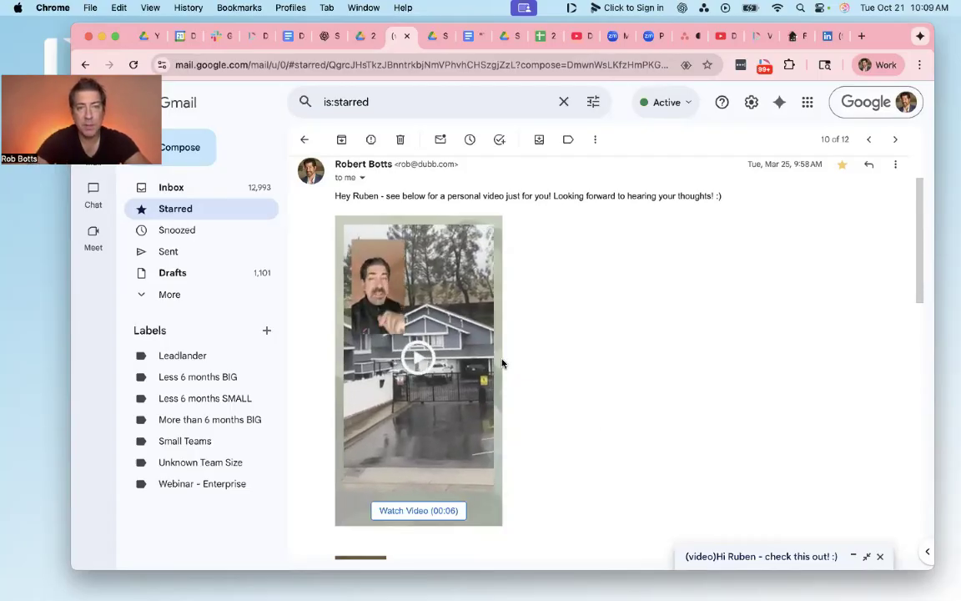
- View the vertical video previews in the starred emails "mobile example 2" and "Mobile example 1"
click(187, 210)
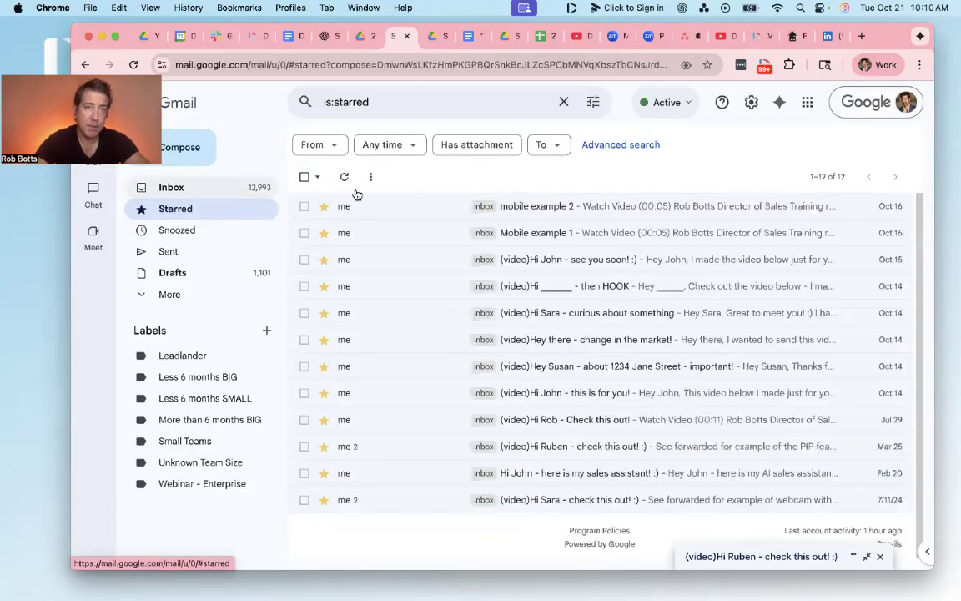
click(612, 207)
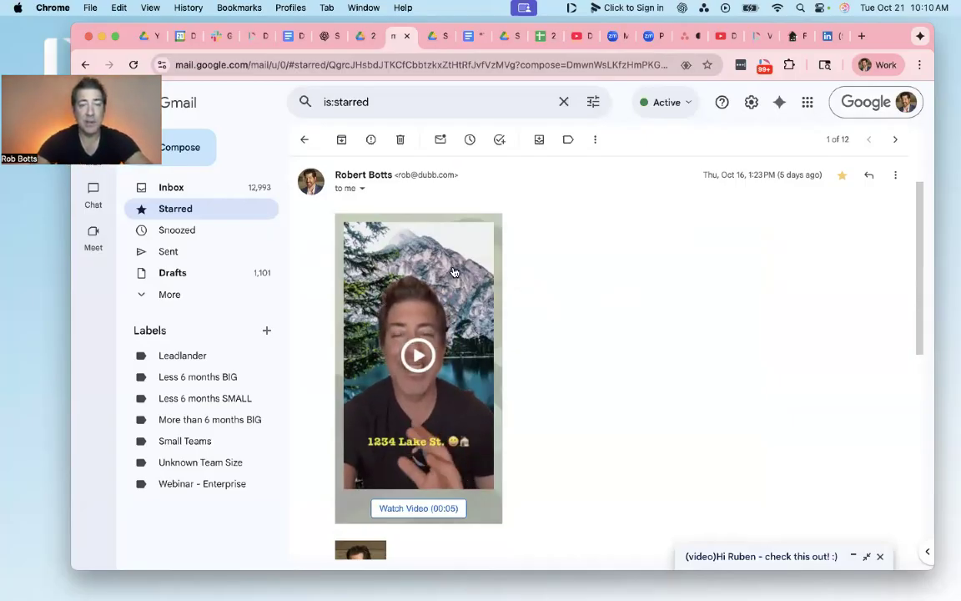
click(187, 210)
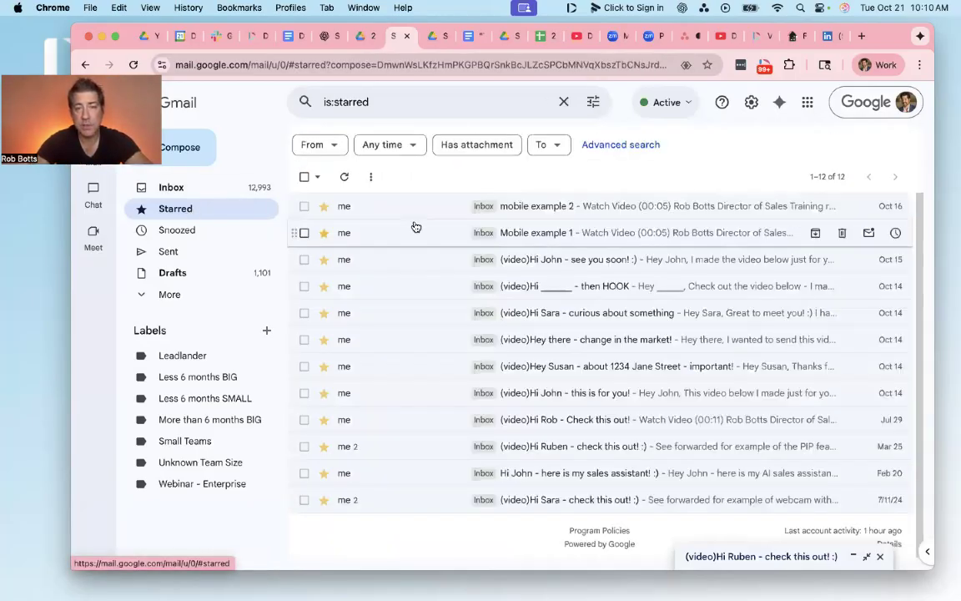
click(503, 233)
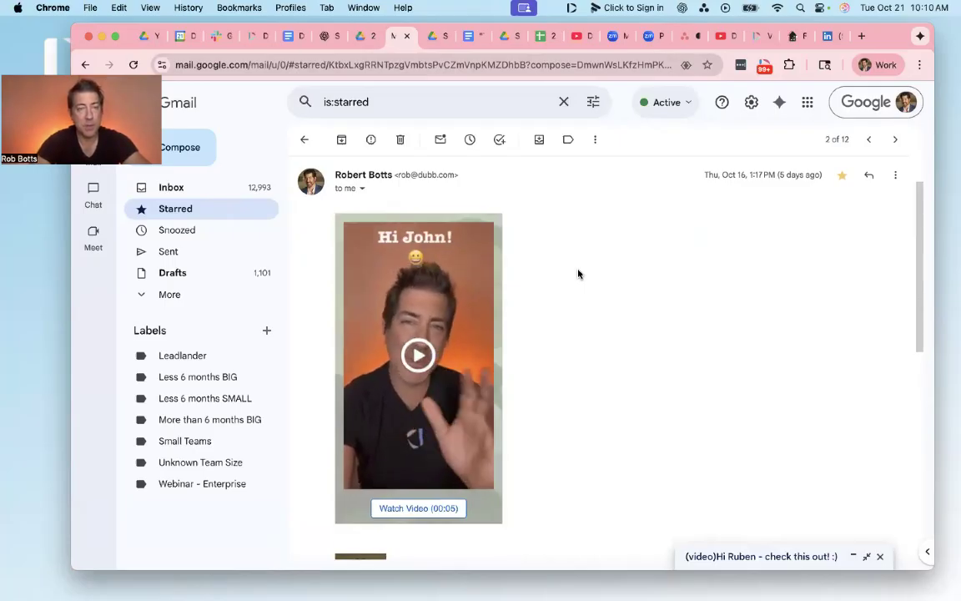
- Open the starred property email whose subject ends in "important!" and view its on-location video preview
click(189, 208)
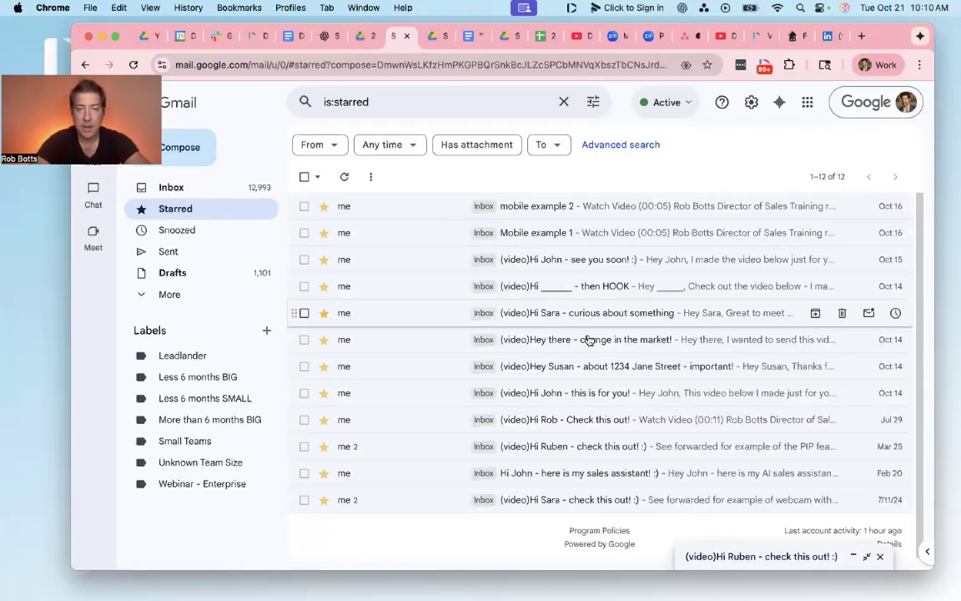
click(592, 366)
scroll(661, 395, down, 2)
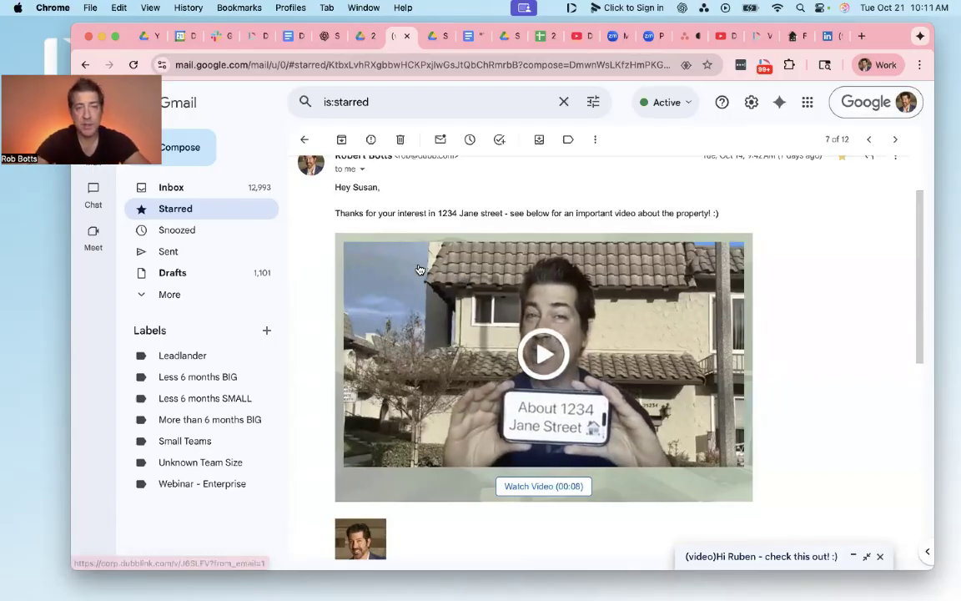
- Reopen the starred "(video)Hi ______ - then HOOK" email and show its "What's your hook?" video preview
click(180, 209)
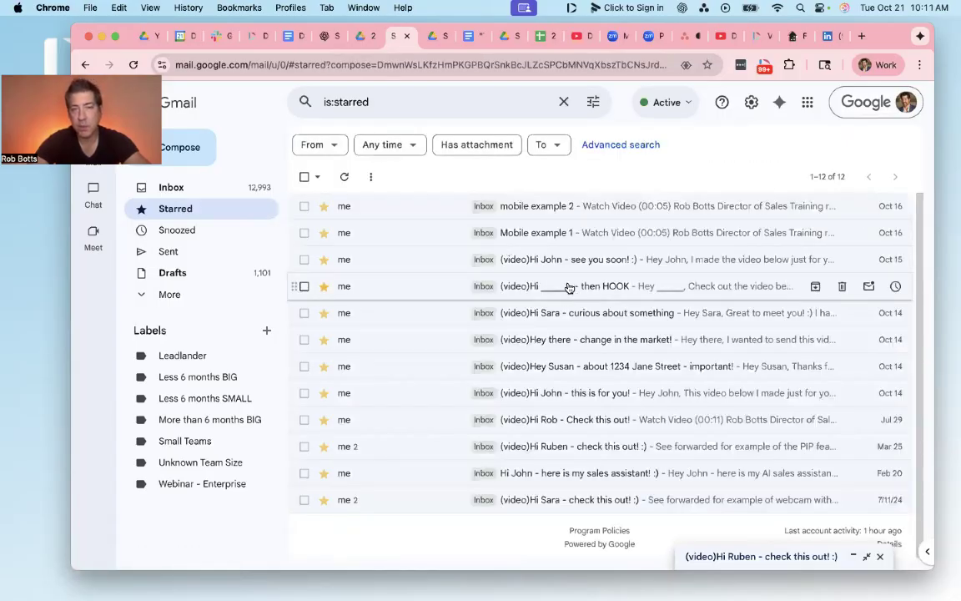
click(512, 286)
scroll(622, 350, down, 2)
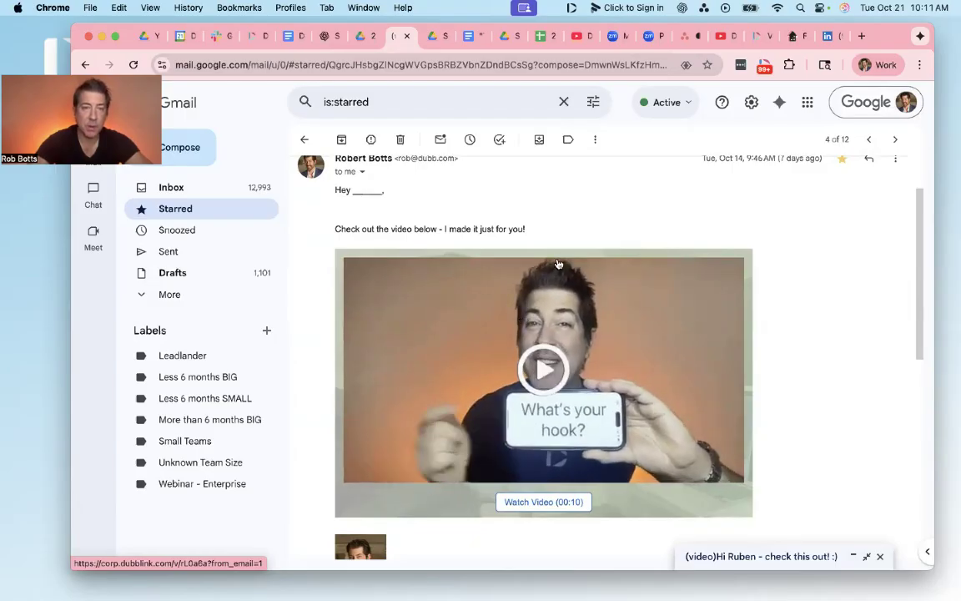
- Open the email's video landing page in Dubb and examine the call-to-action buttons below the video
click(468, 313)
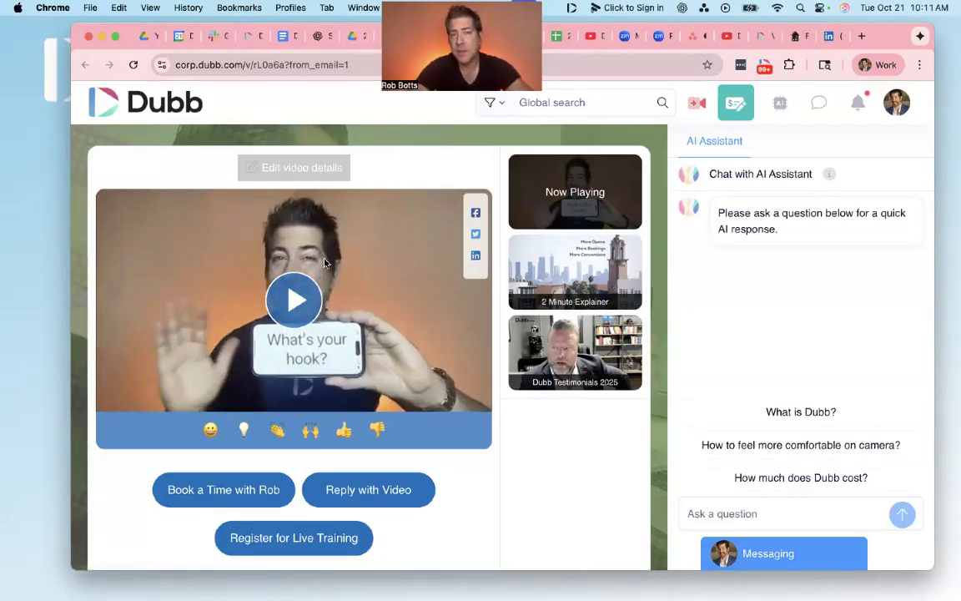
scroll(331, 324, down, 1)
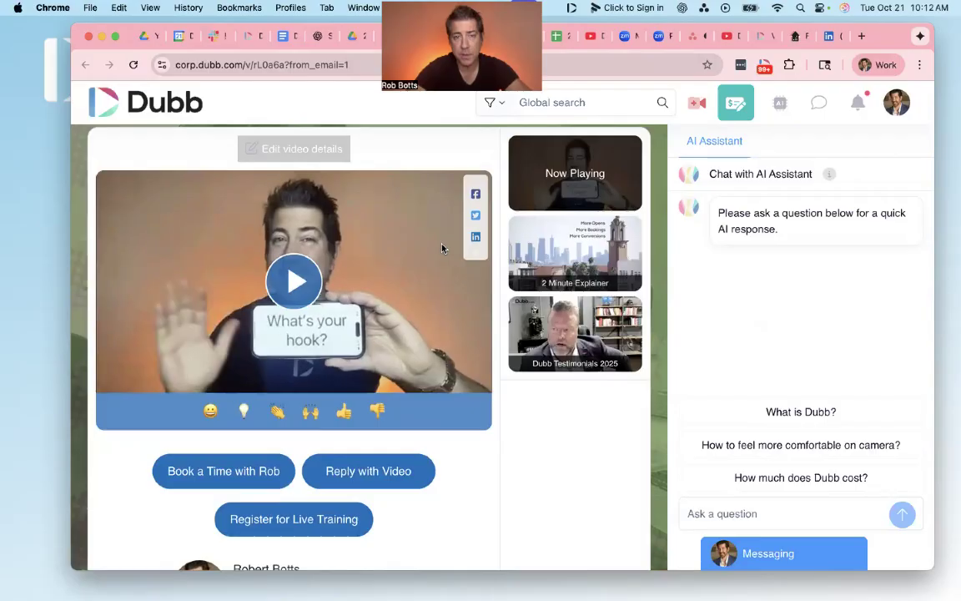
scroll(357, 331, down, 3)
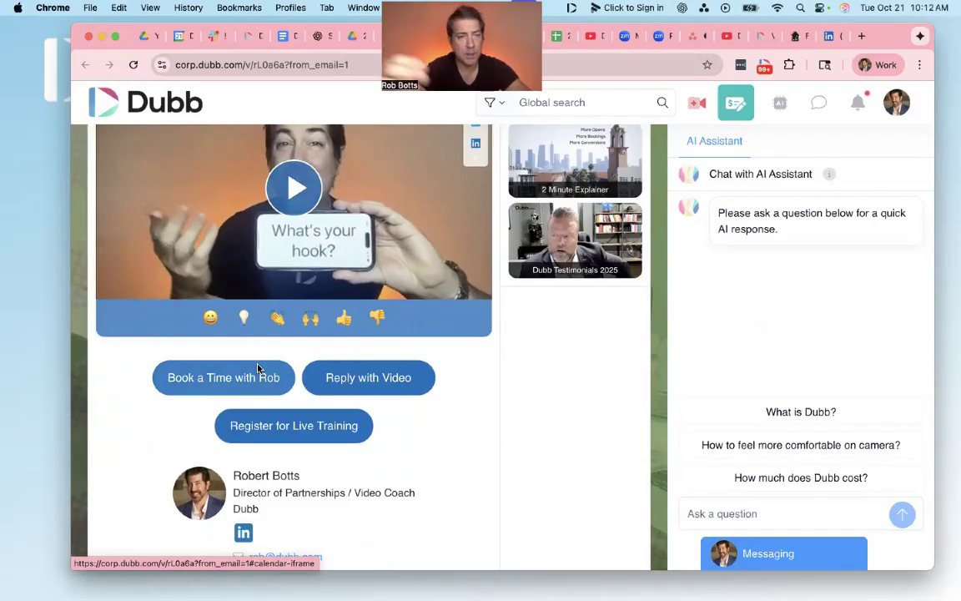
- Preview the Reply with Video form, close it, and highlight the "Chat with AI Assistant" heading on the landing page
click(388, 379)
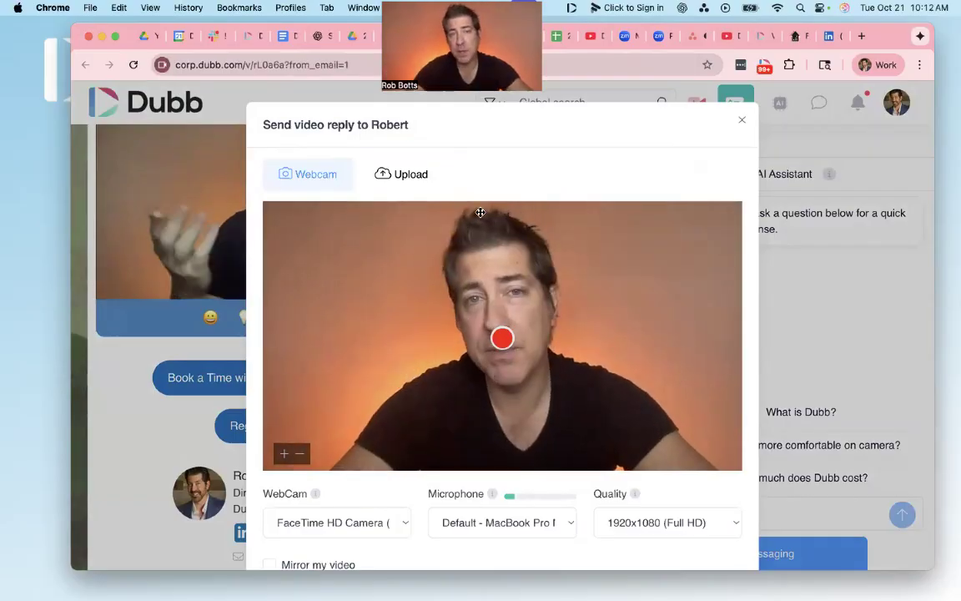
click(742, 120)
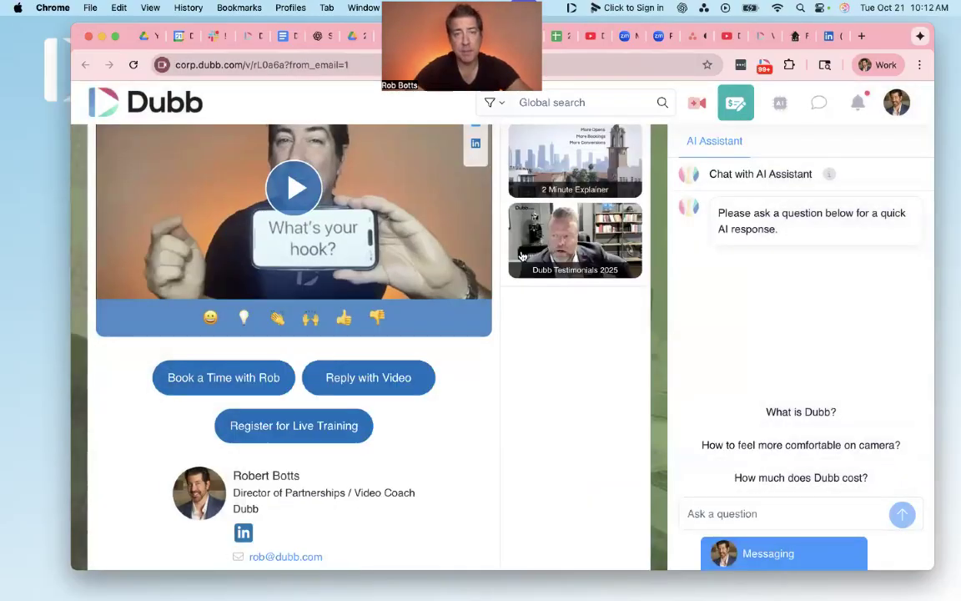
scroll(522, 255, up, 1)
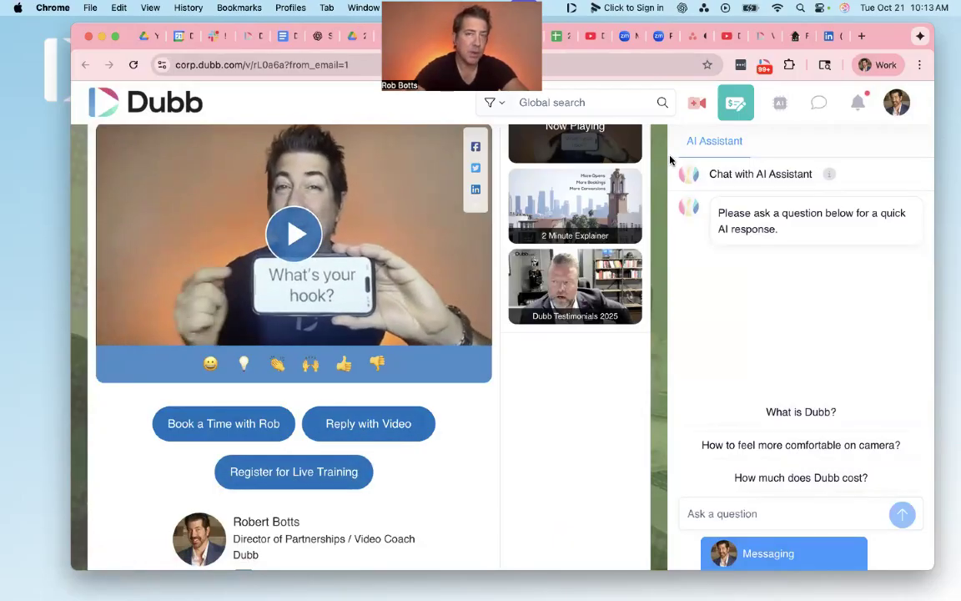
drag(704, 179, 812, 176)
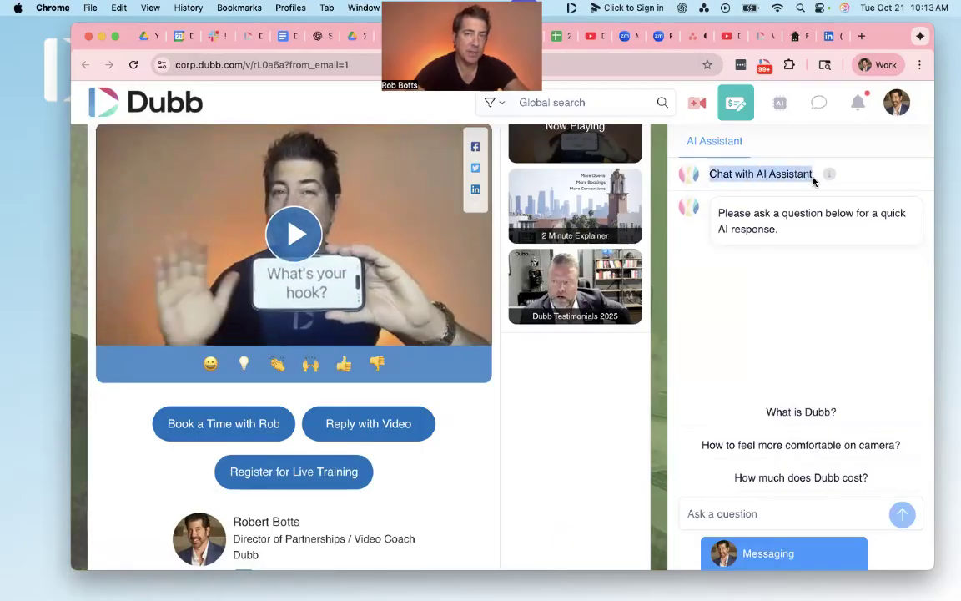
- Copy the landing page's address and load the same page in a new incognito window
key(super+l)
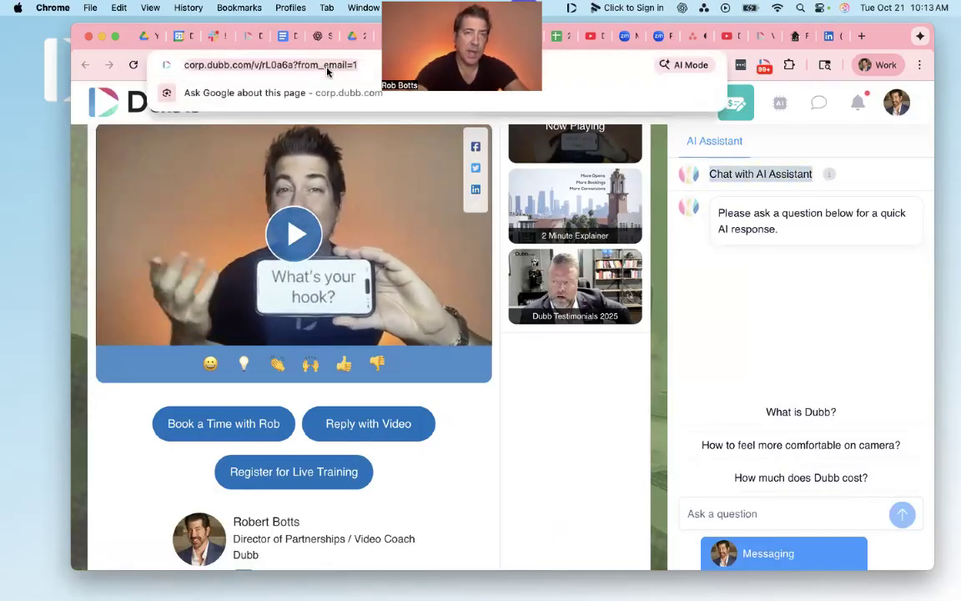
key(super+c)
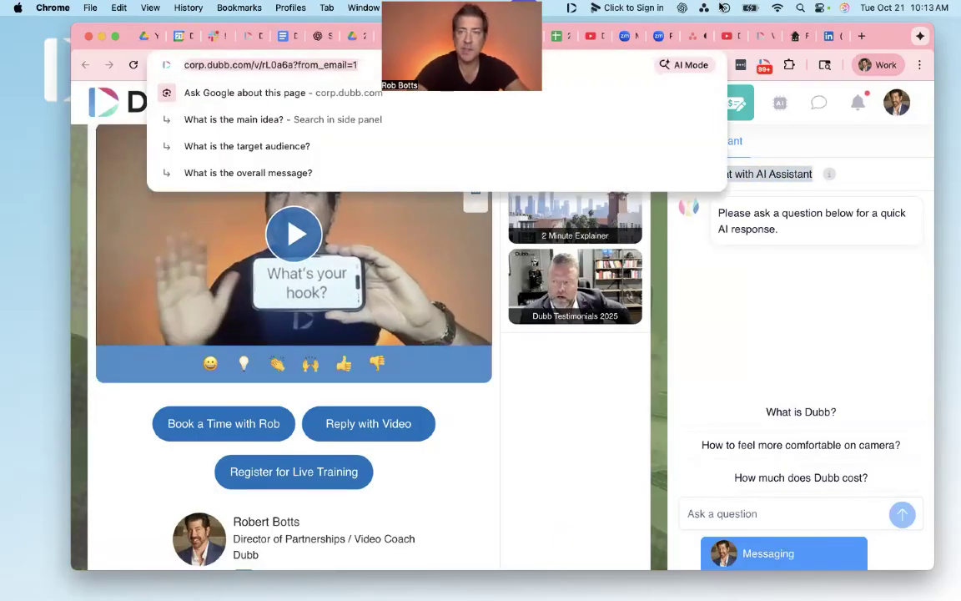
click(920, 64)
click(833, 132)
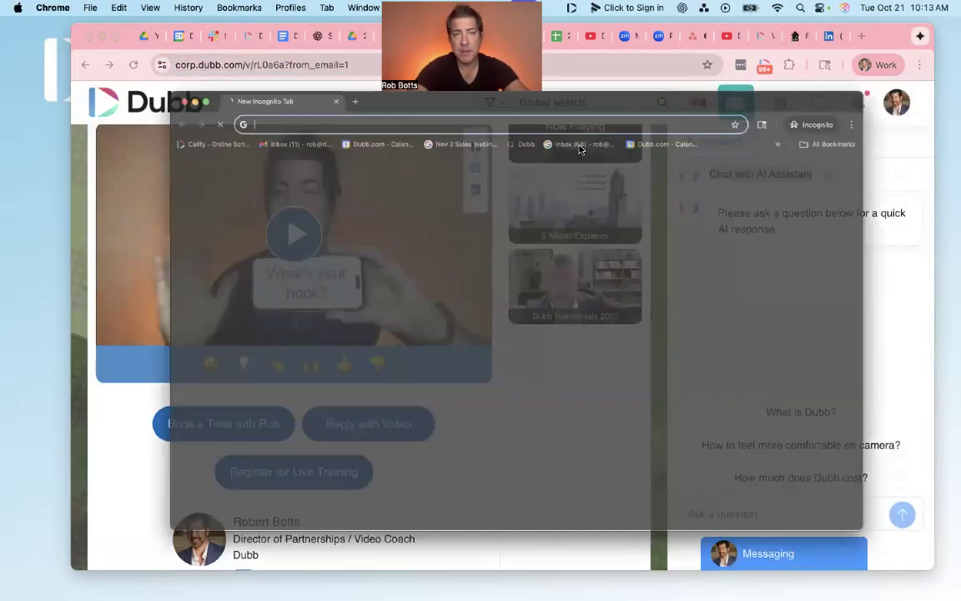
key(super+v)
key(Return)
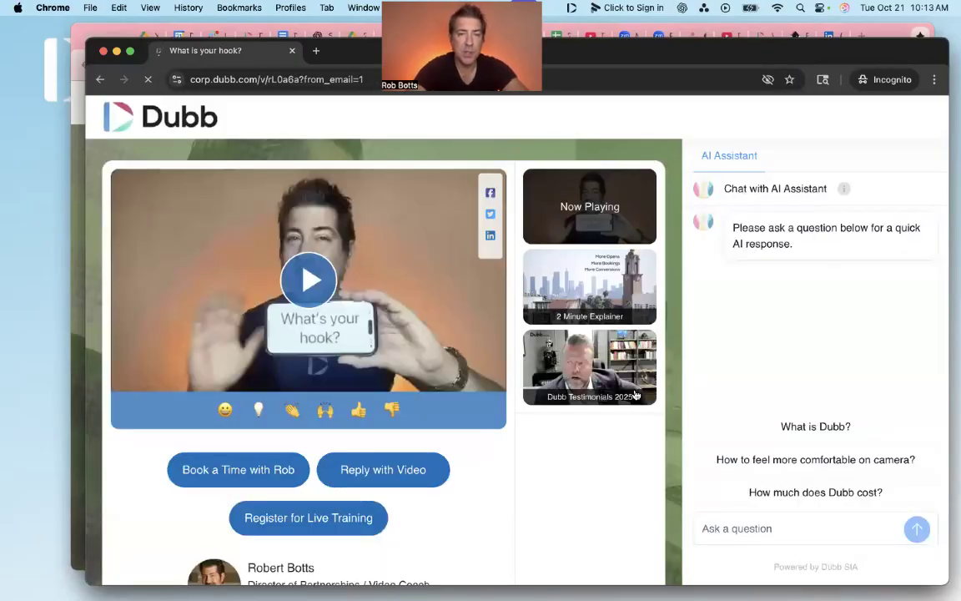
- Ask the AI assistant "What is Dubb?", highlight the booking invitation in its reply, and close the incognito window
click(766, 424)
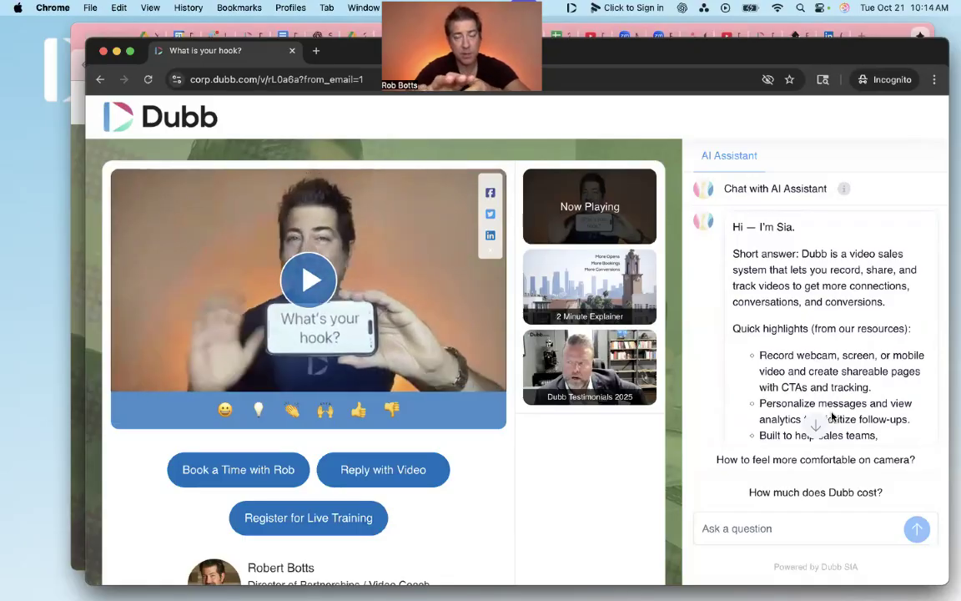
scroll(809, 330, down, 5)
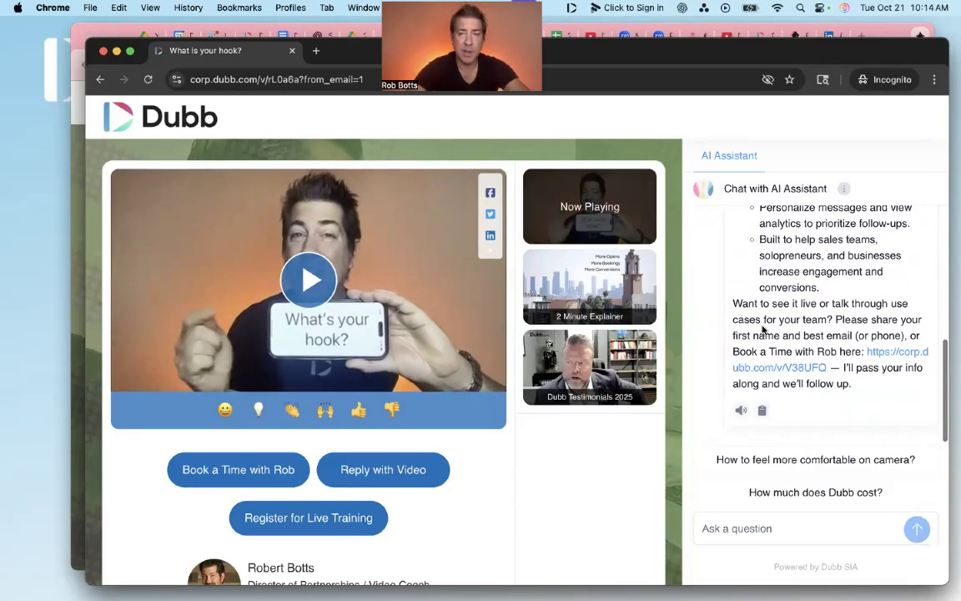
drag(733, 353, 877, 384)
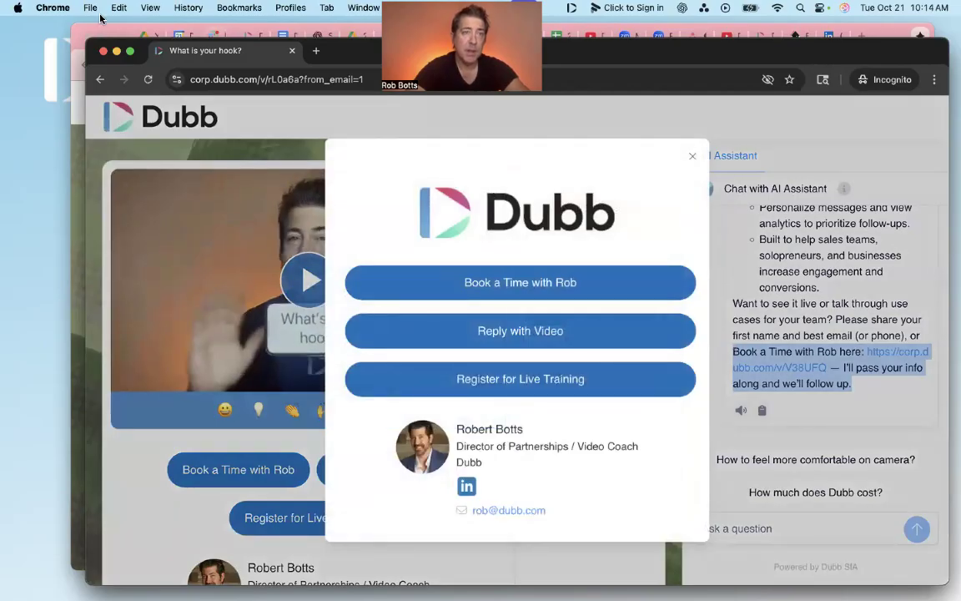
click(103, 51)
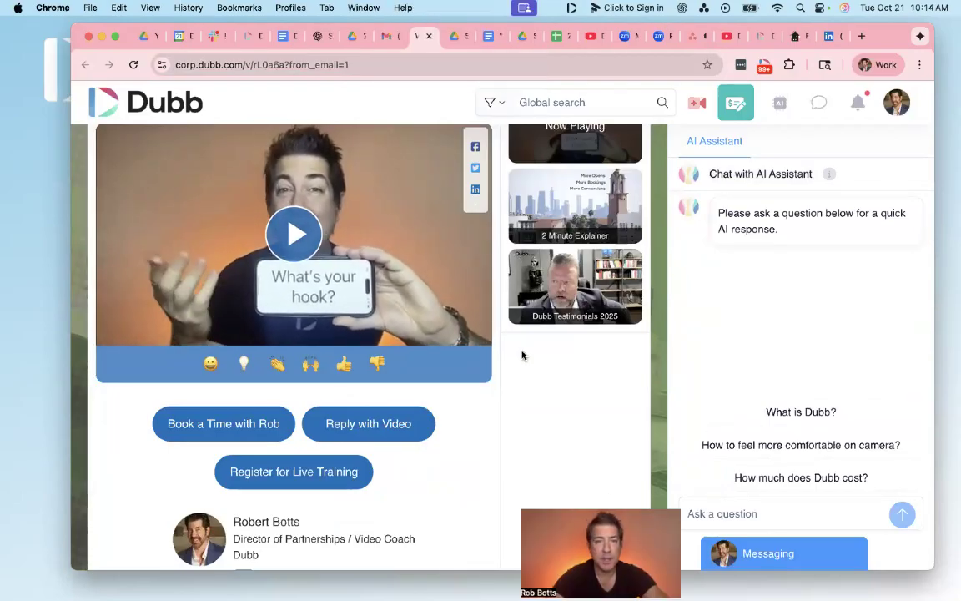
- Return to Gmail and open the starred email dated 7/11/24 whose subject ends in "check this out! :)"
scroll(488, 425, up, 2)
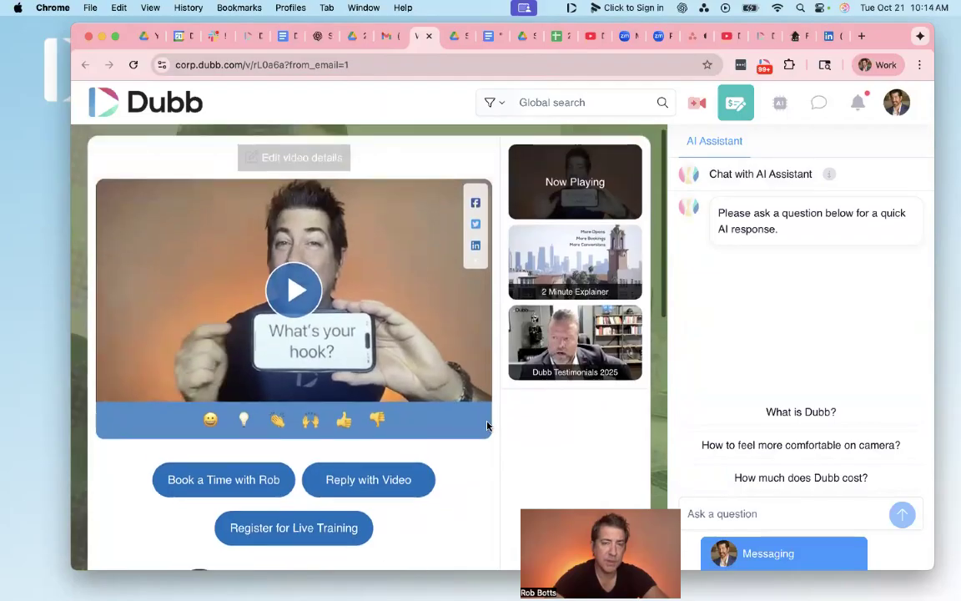
scroll(489, 424, up, 1)
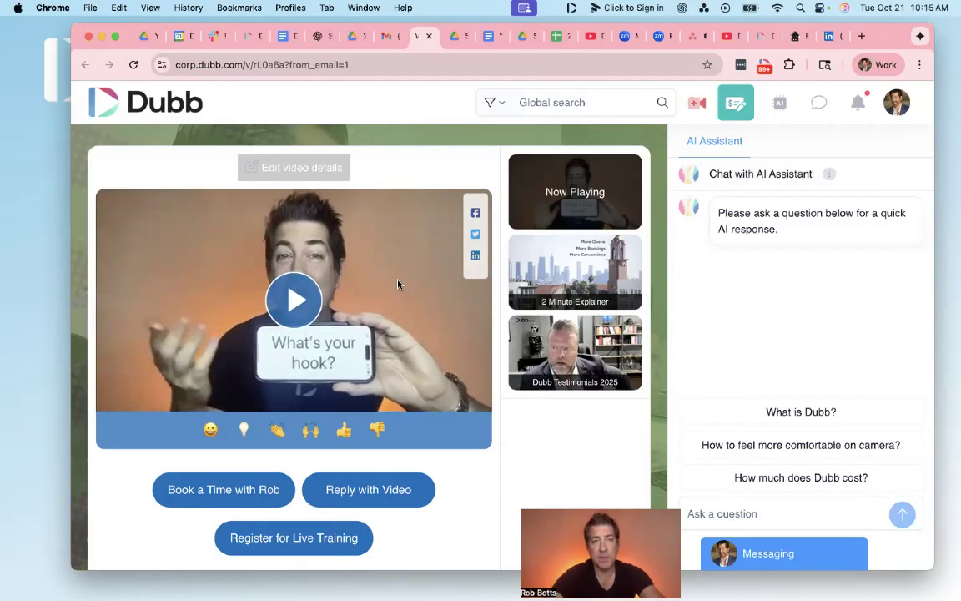
click(391, 37)
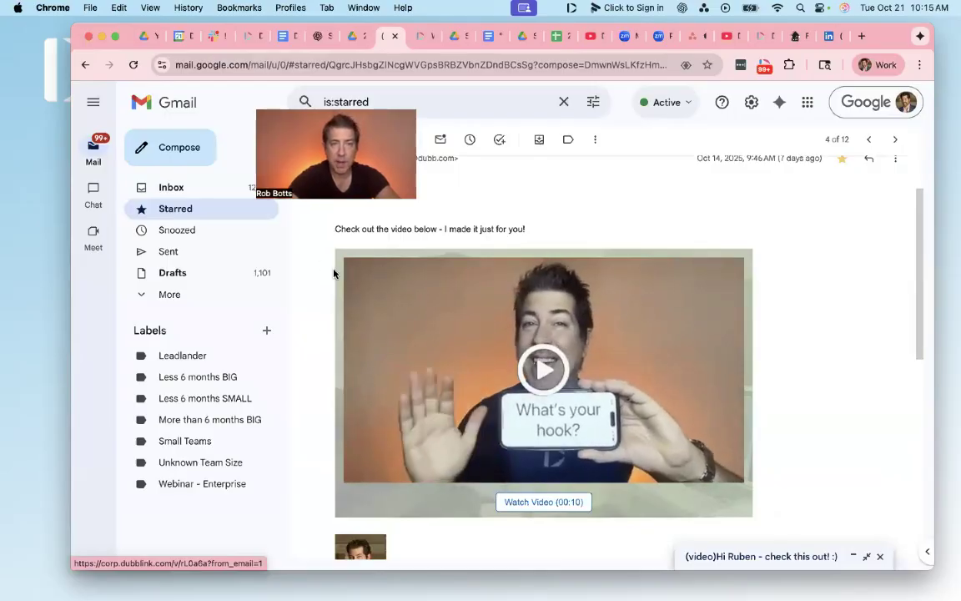
click(206, 213)
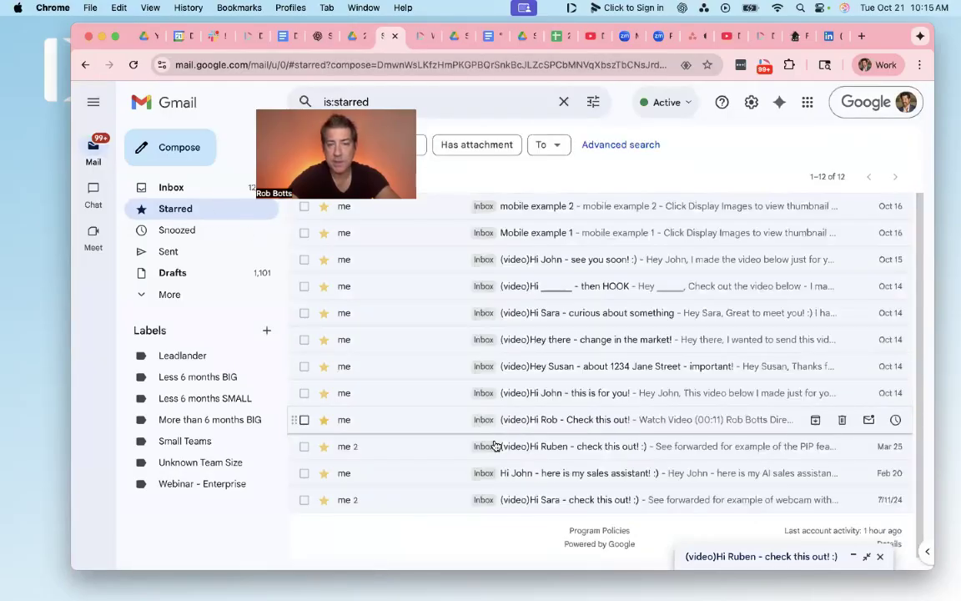
click(538, 498)
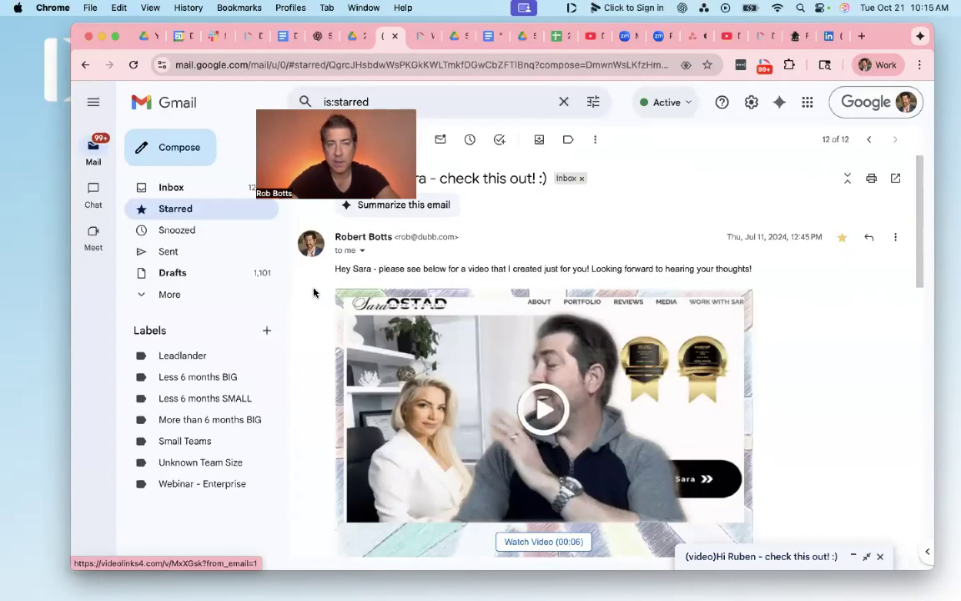
- Open the starred email whose subject ends in "curious about something" and view its website-background video preview
click(183, 208)
click(517, 313)
scroll(659, 367, down, 3)
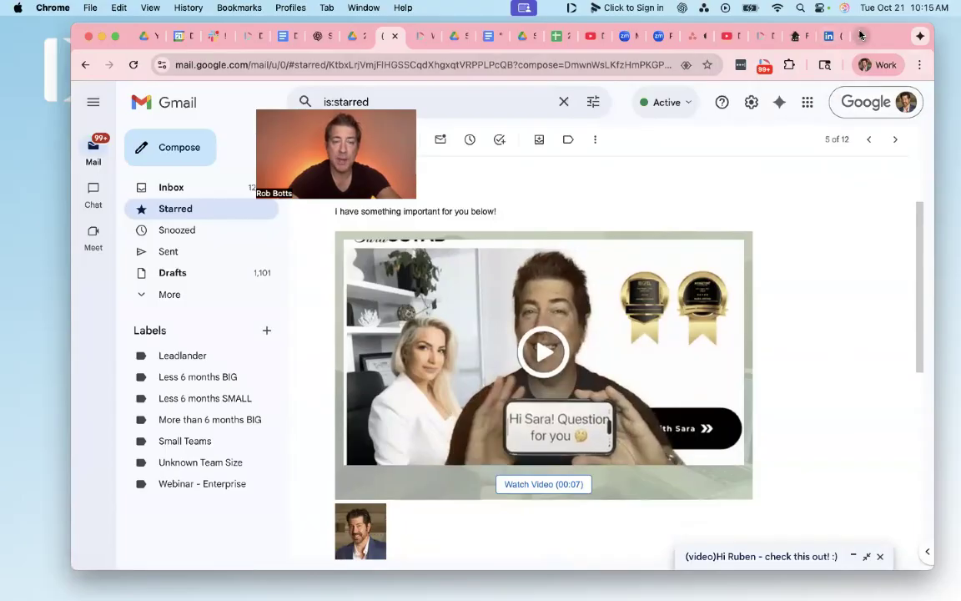
- Open dubb.com in a new tab and bring up the page for creating a new video
key(super+t)
text(dubb.com)
key(Return)
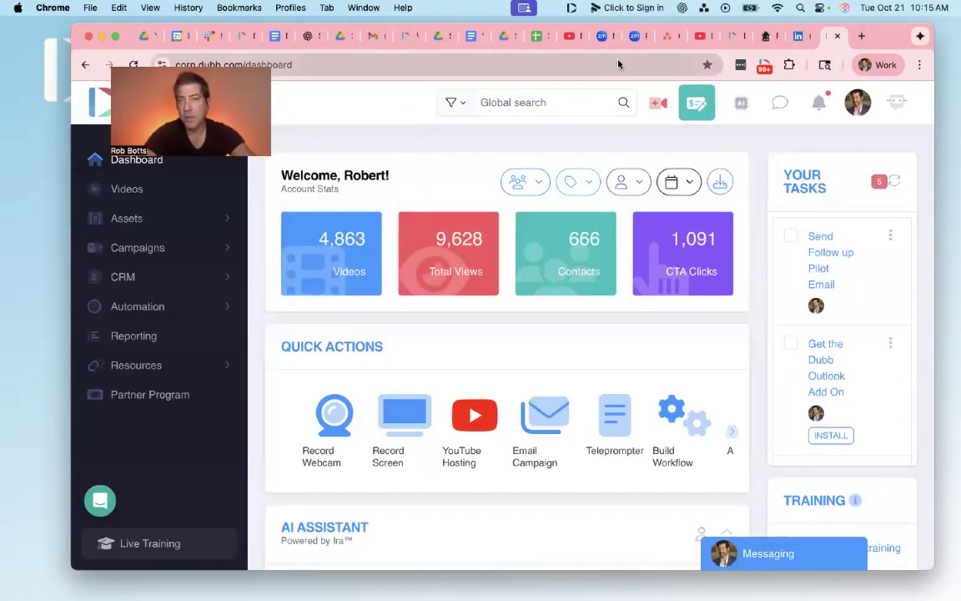
click(659, 103)
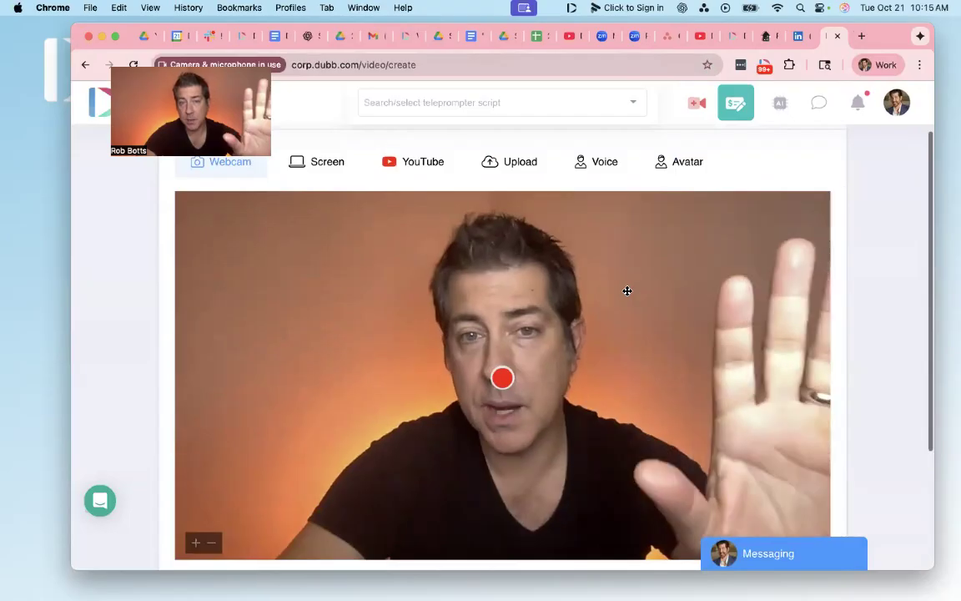
- Zoom the webcam preview out and in to adjust the framing
scroll(626, 290, down, 2)
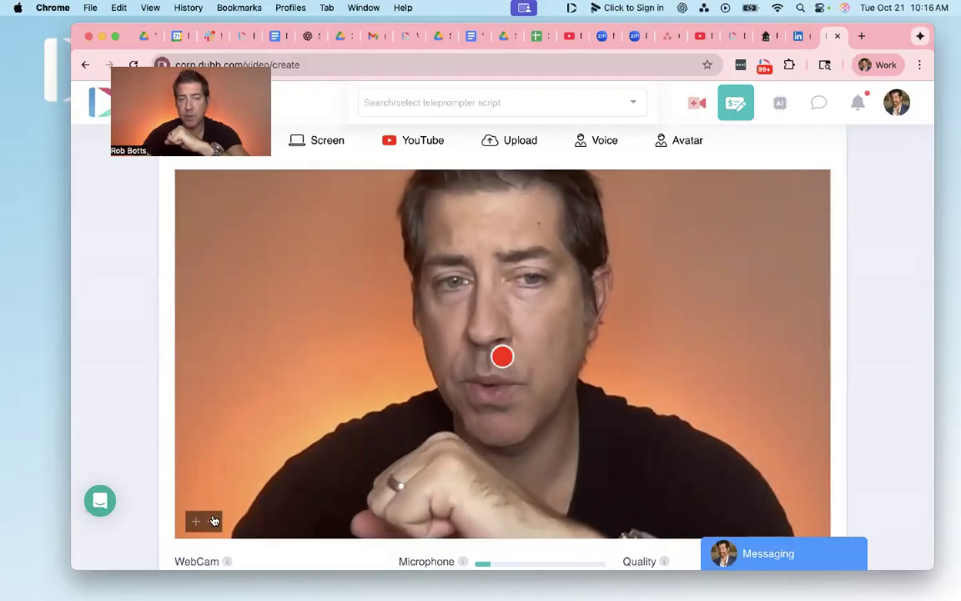
click(214, 521)
click(196, 522)
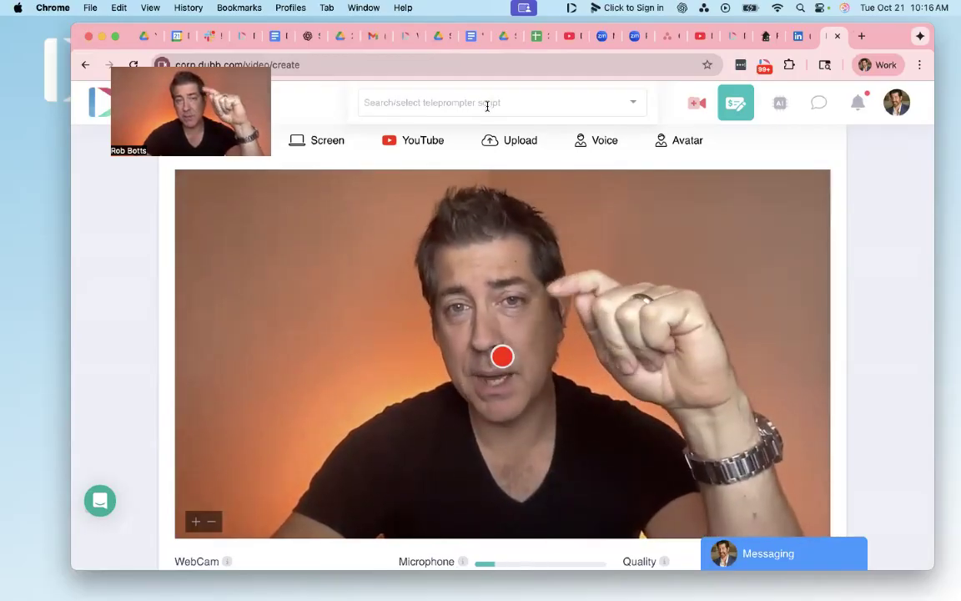
- Search the teleprompter scripts and load the presenter's TEST script
click(487, 104)
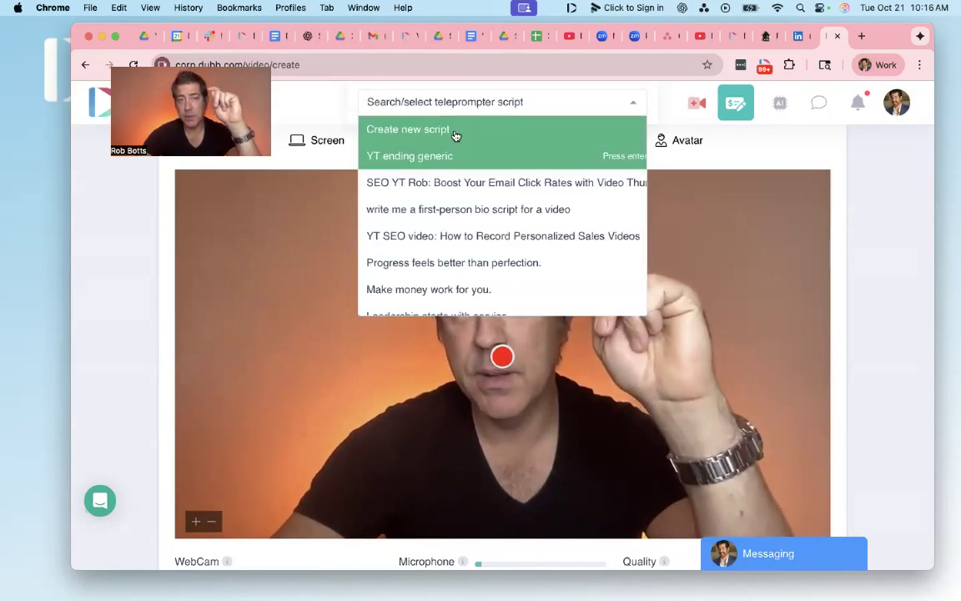
scroll(472, 208, down, 1)
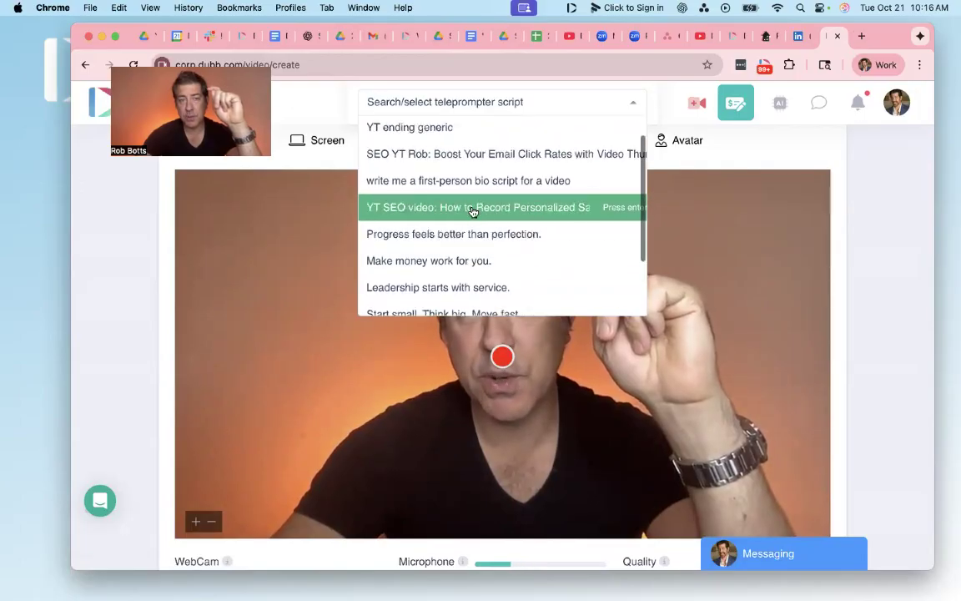
scroll(469, 192, up, 1)
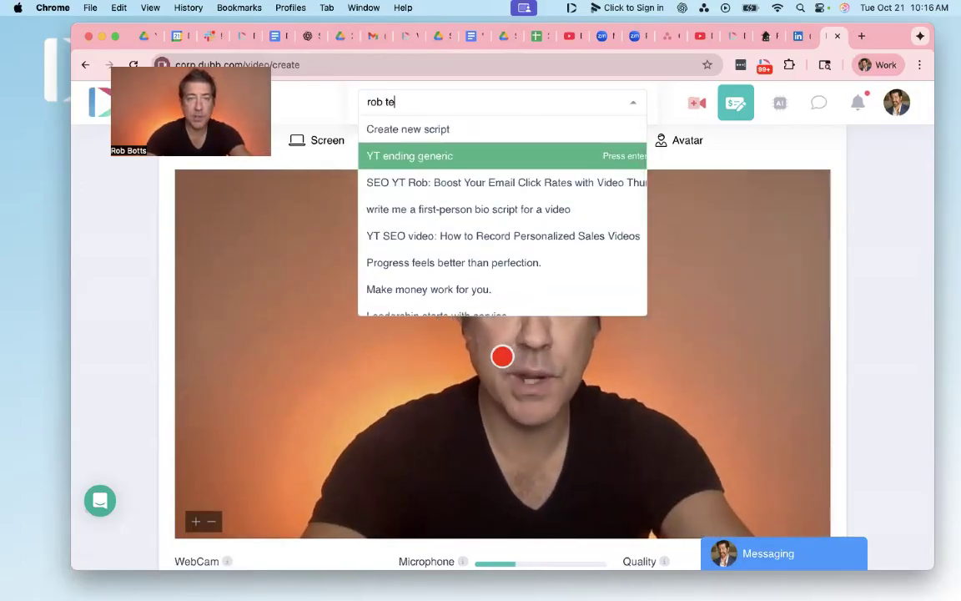
click(408, 207)
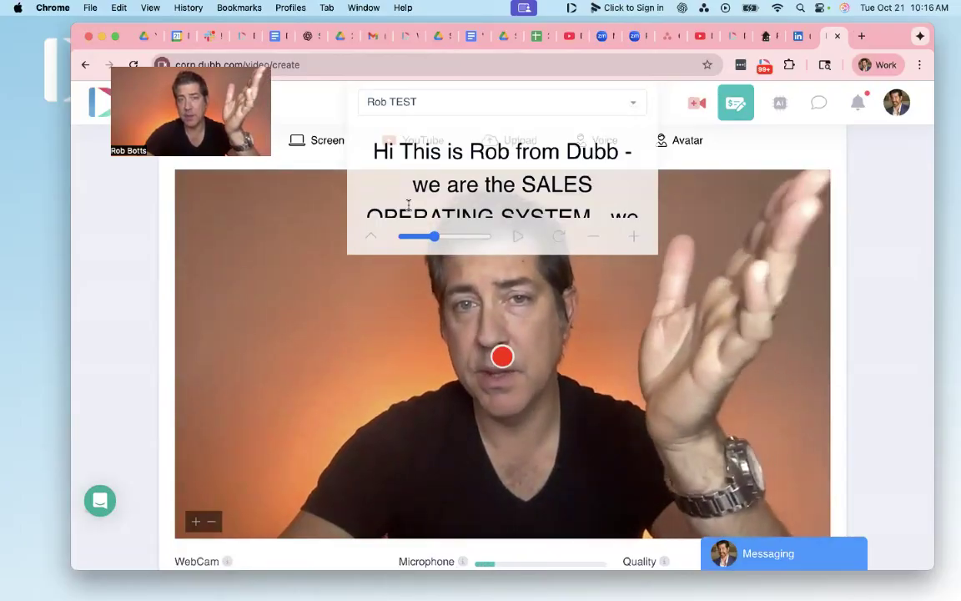
- Try the teleprompter's playback and text size controls, and close the script overlay
mouse_move(434, 236)
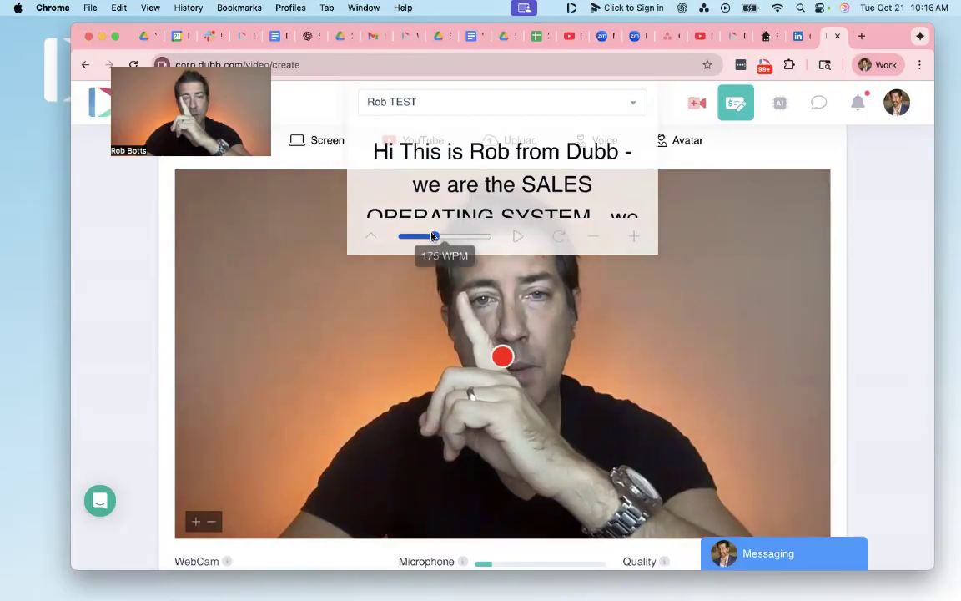
click(517, 237)
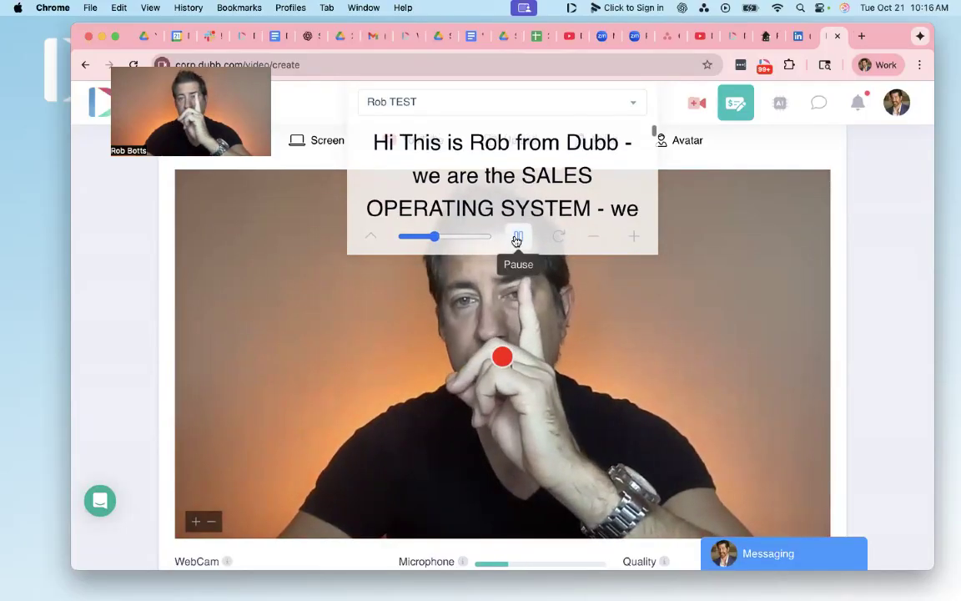
click(517, 239)
click(594, 236)
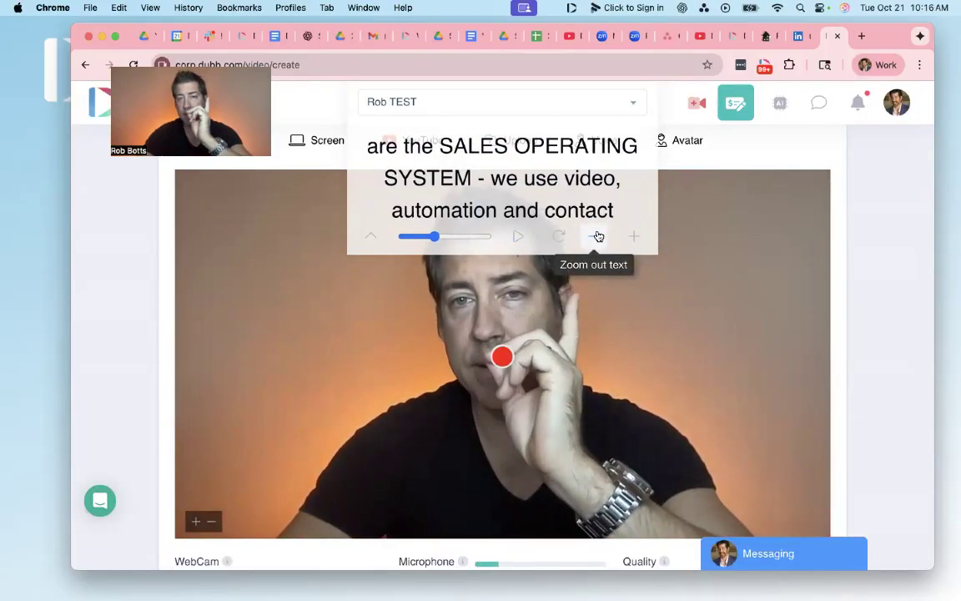
click(632, 236)
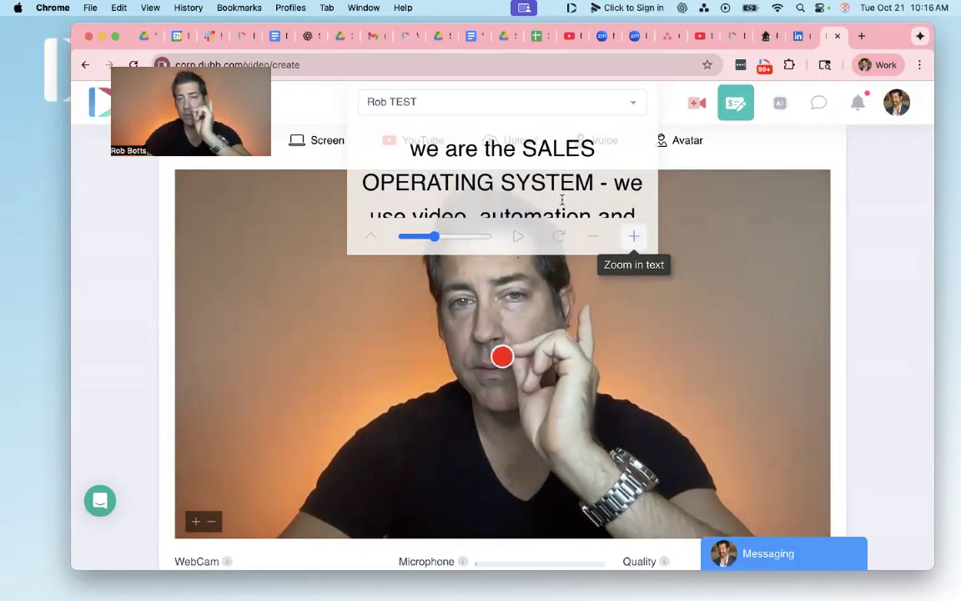
scroll(541, 191, up, 2)
click(369, 235)
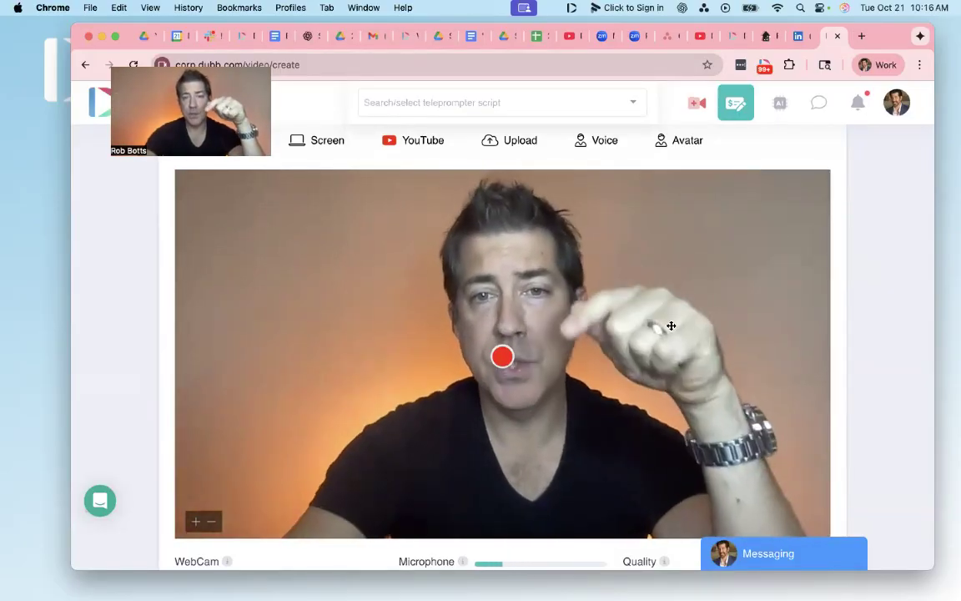
- Enable the virtual background option for the webcam recording
scroll(670, 346, down, 1)
scroll(670, 346, down, 3)
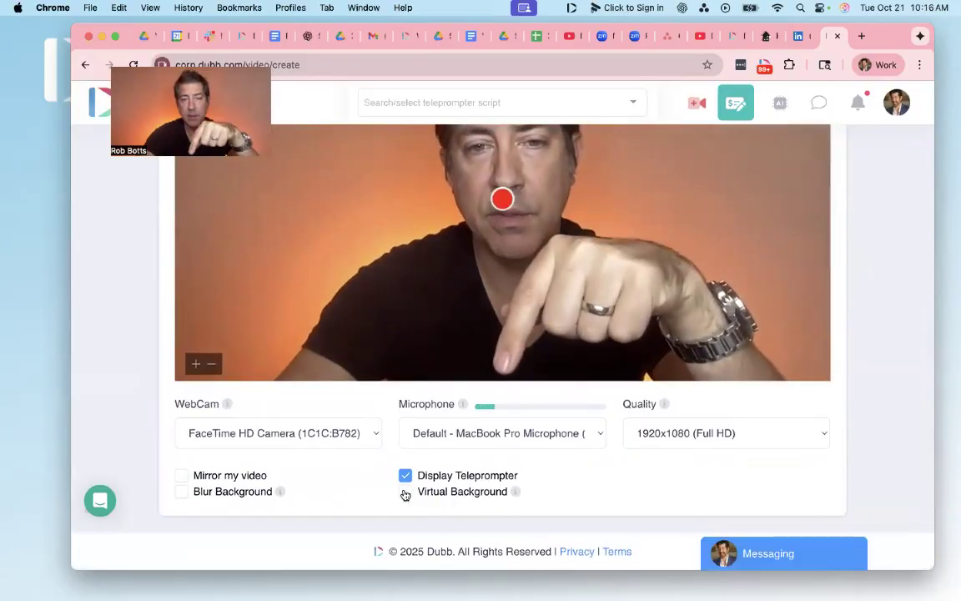
click(405, 491)
scroll(399, 503, down, 3)
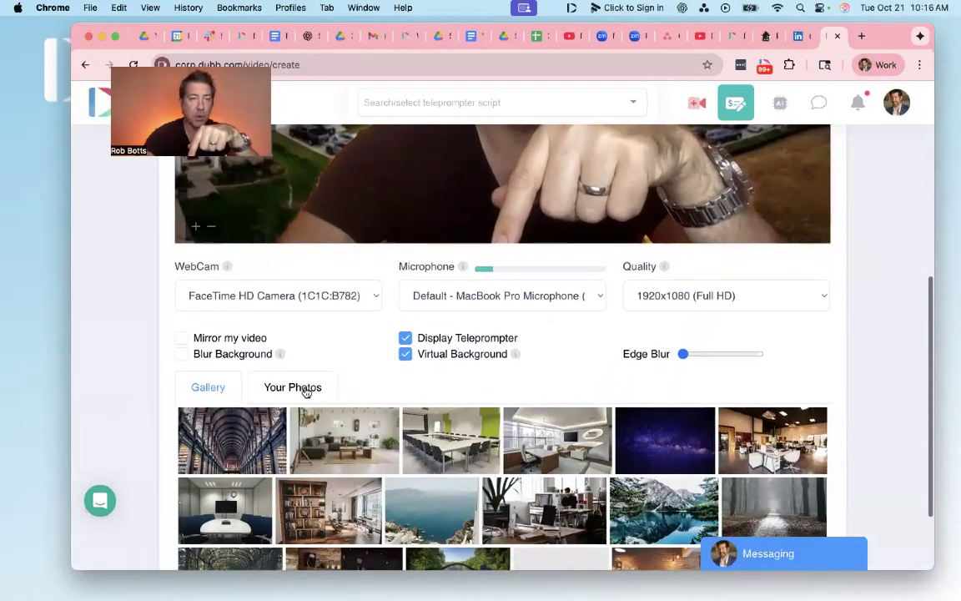
- Apply REphoto.png from your own photo library as the virtual background
click(300, 387)
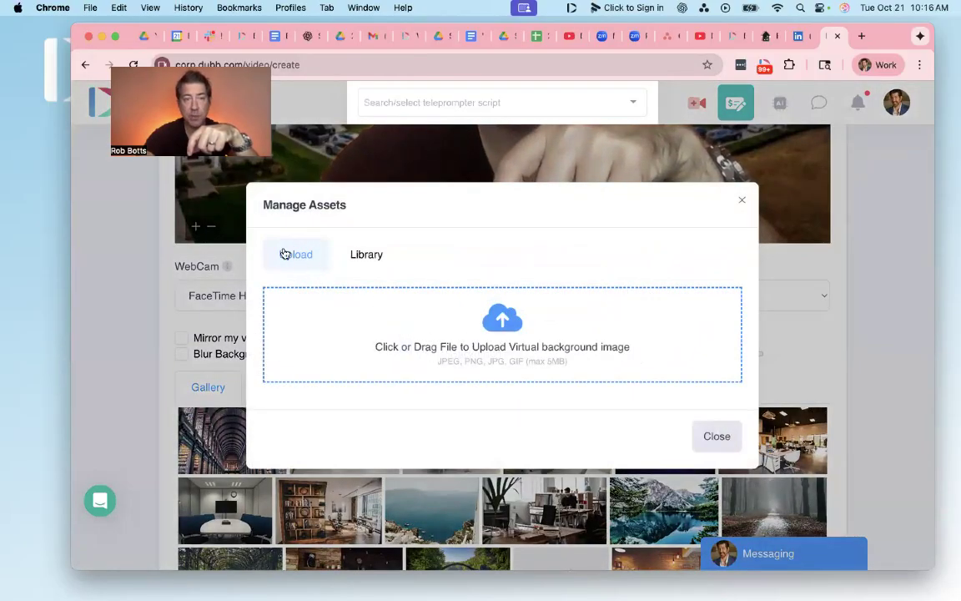
click(367, 254)
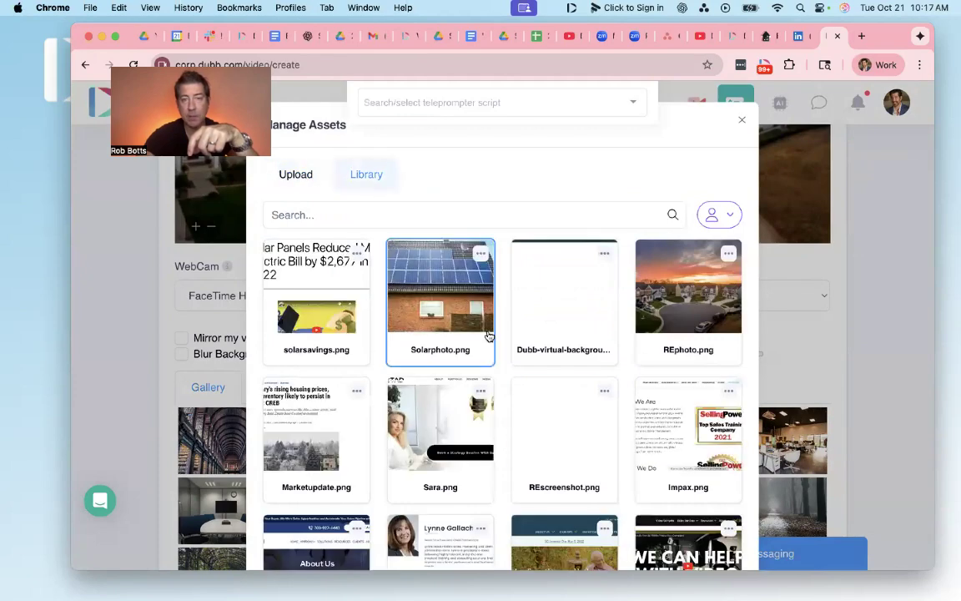
scroll(371, 335, down, 2)
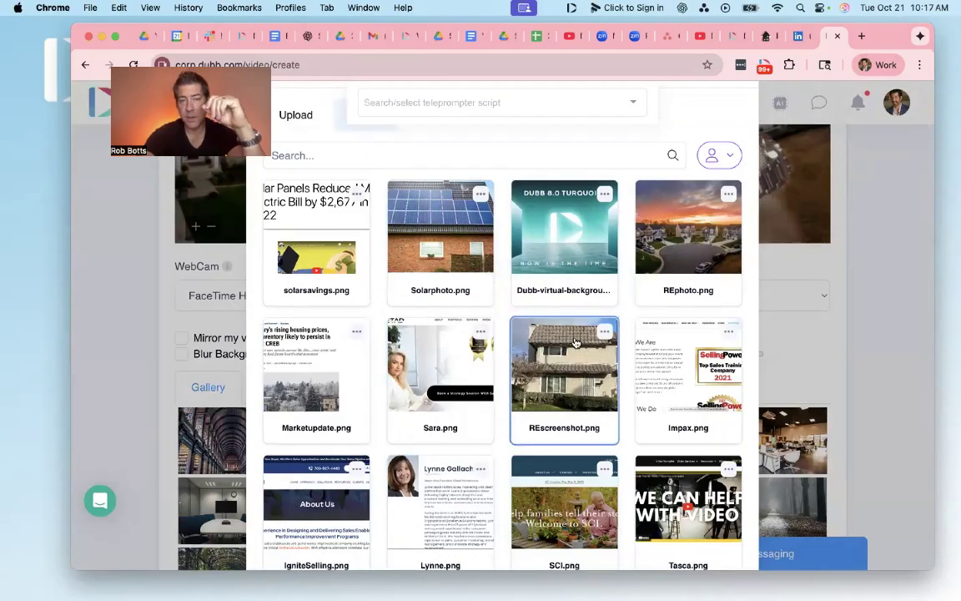
scroll(659, 193, down, 1)
scroll(618, 434, down, 2)
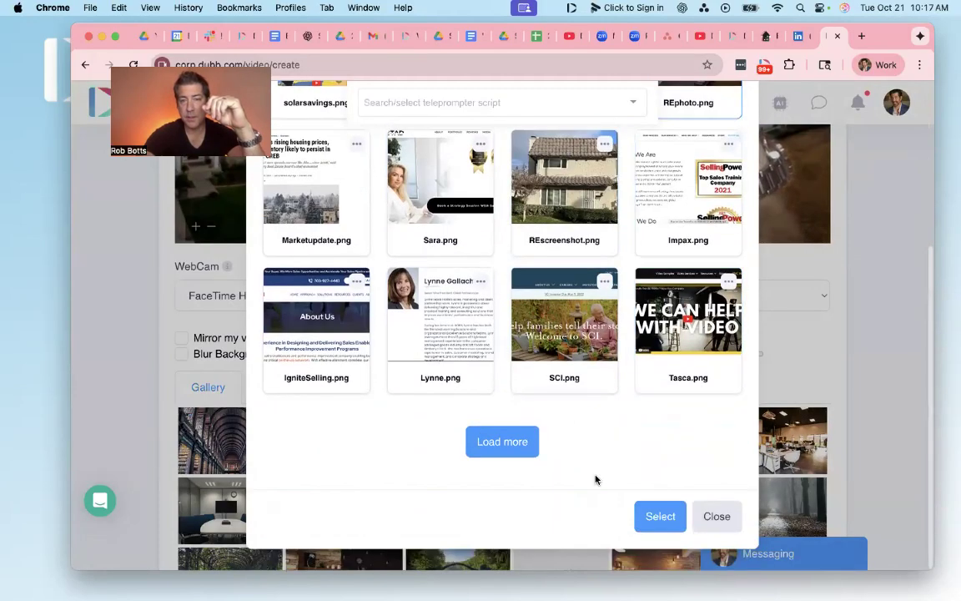
click(652, 515)
scroll(587, 460, up, 2)
scroll(588, 461, up, 2)
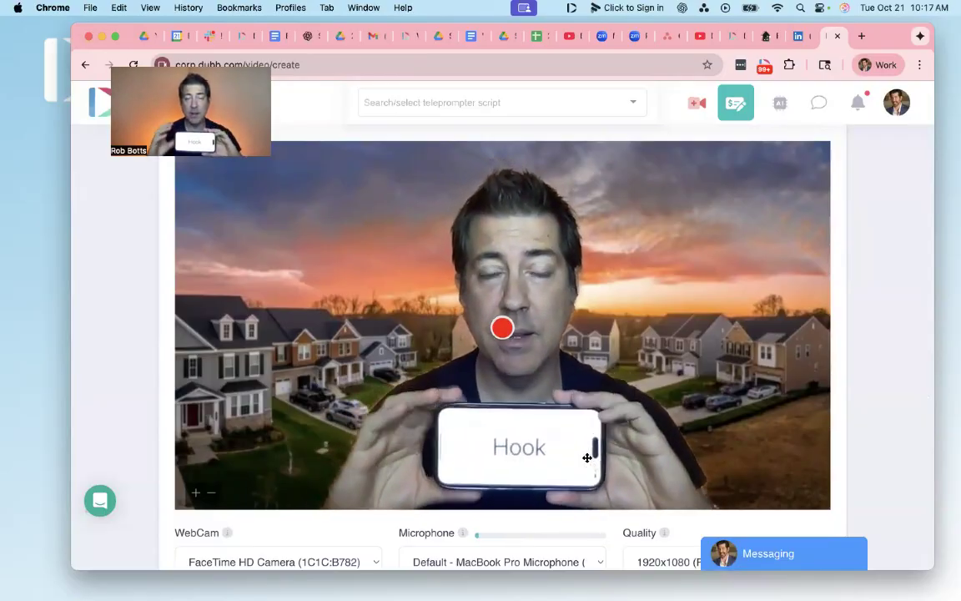
- Find the presenter's TEST script among the teleprompter scripts and load it over the webcam preview
click(484, 102)
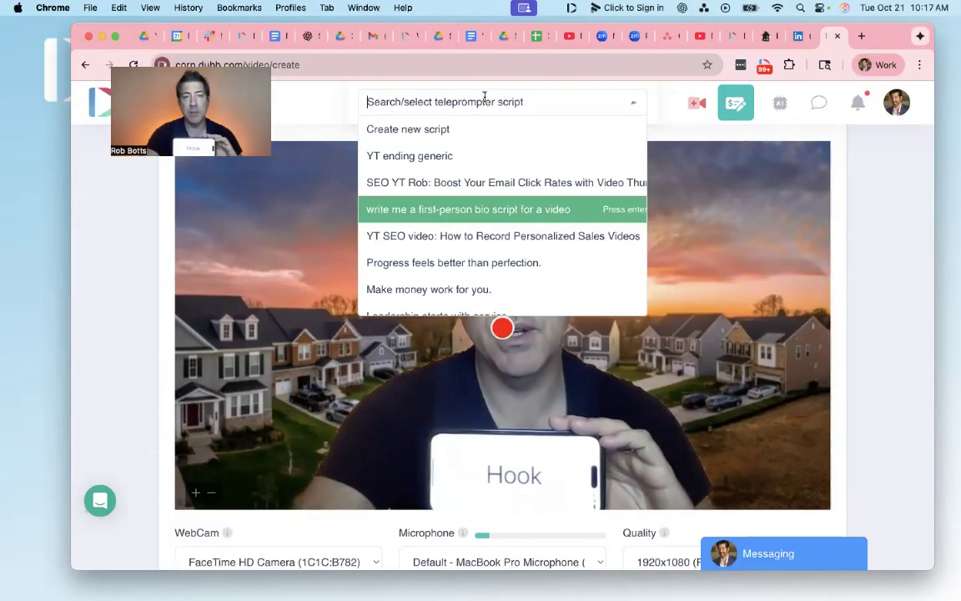
text(rob test)
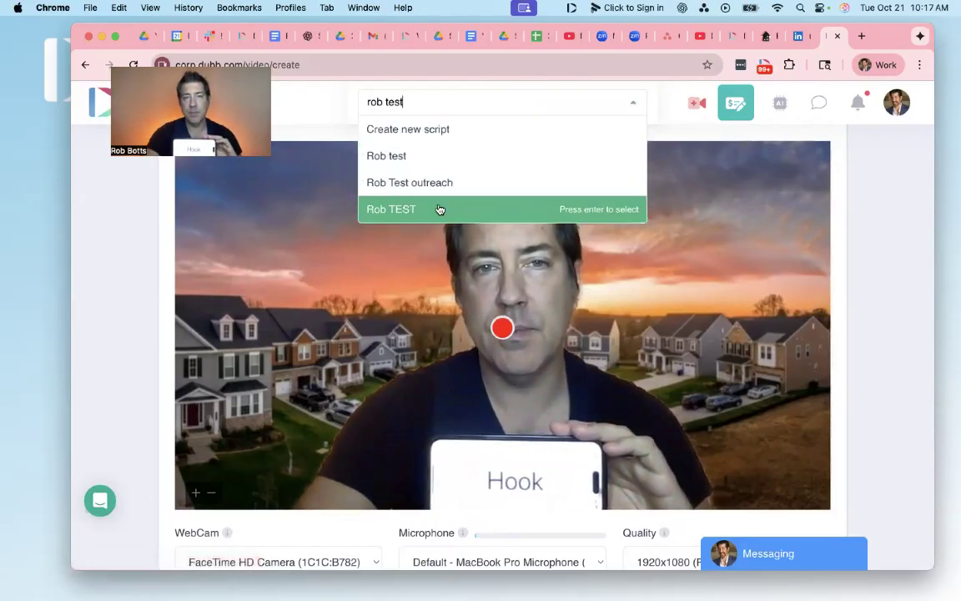
click(440, 210)
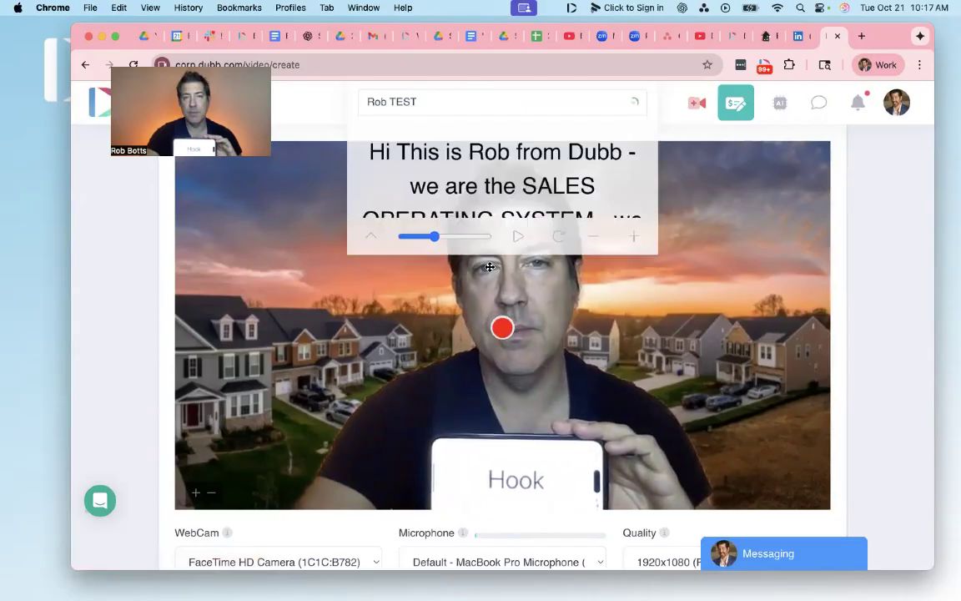
- Record a webcam take with the teleprompter, pausing and resuming it, decline cancelling it, and upload the recording without the script overlay
click(500, 327)
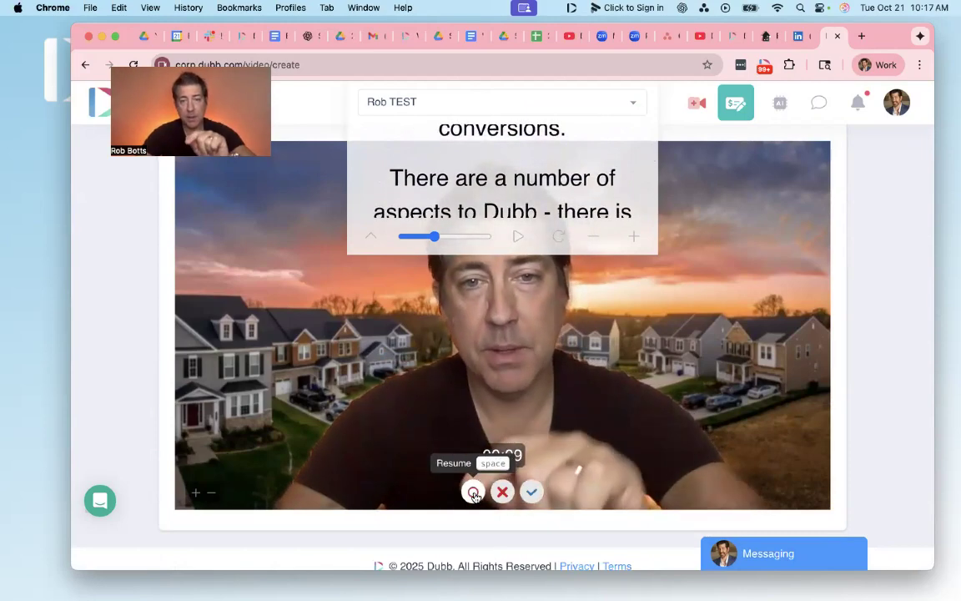
click(473, 493)
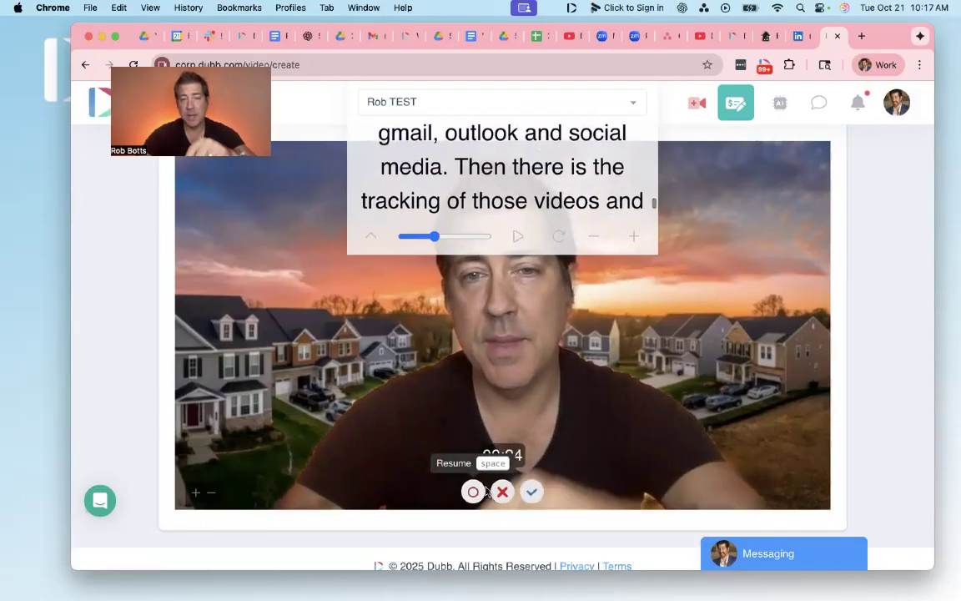
click(504, 491)
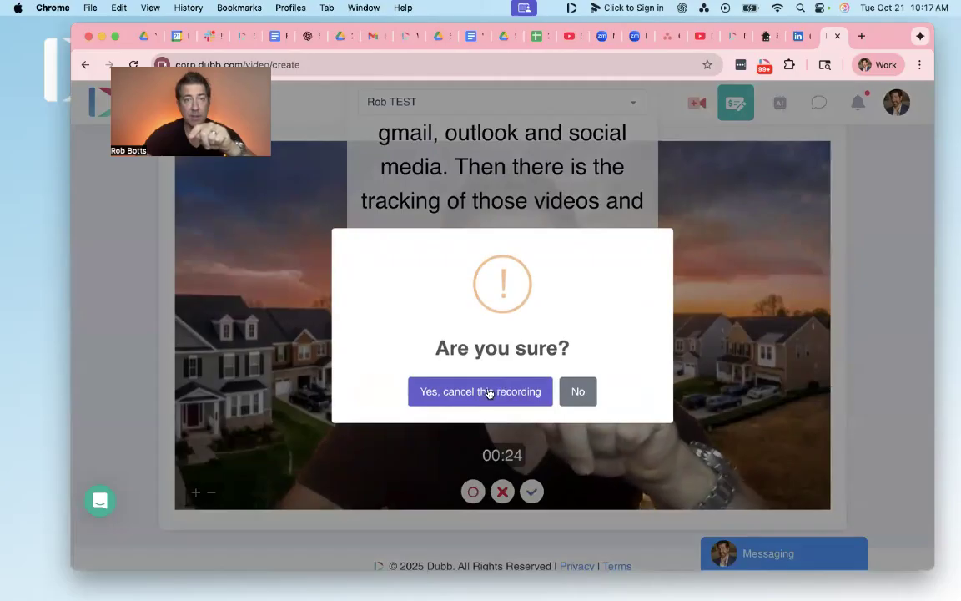
click(577, 394)
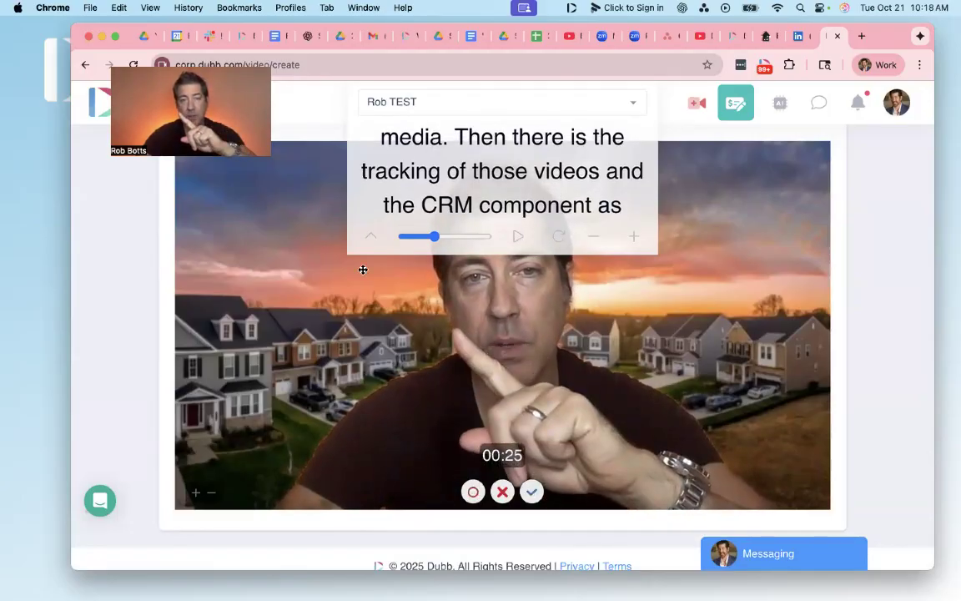
click(371, 232)
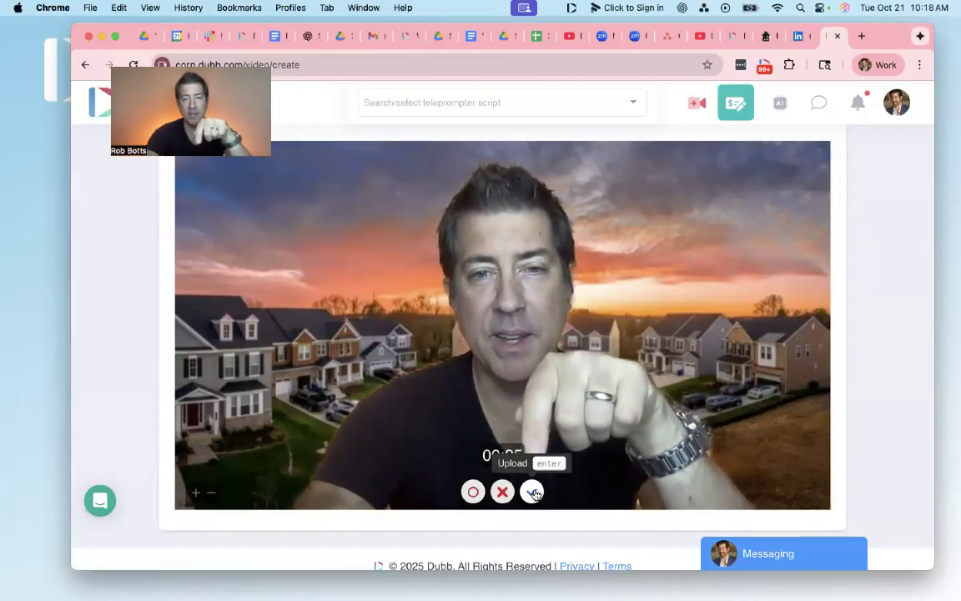
click(534, 492)
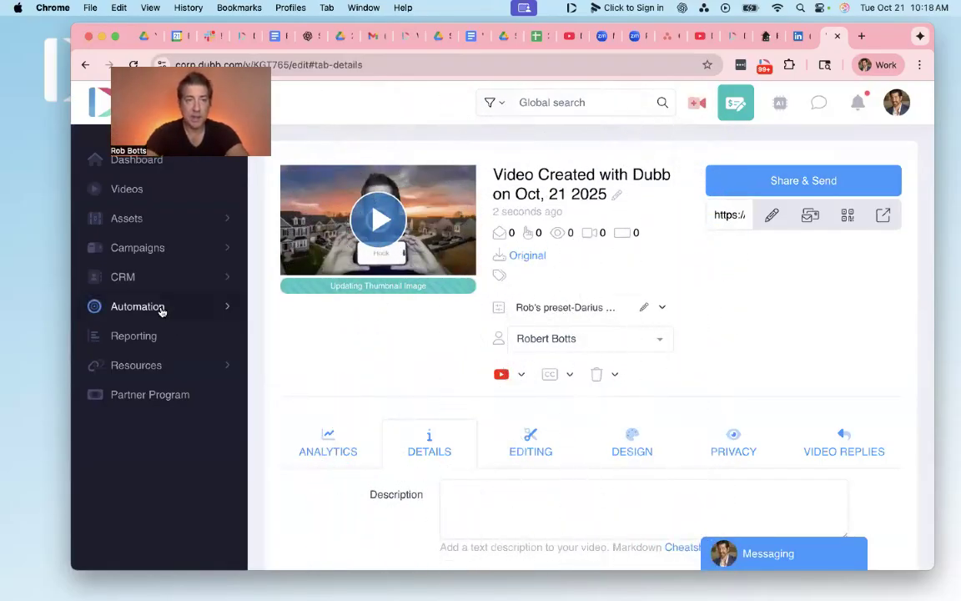
- Go to the video library, dismiss its introduction, and open the video created with Dubb on Oct, 20 2025
click(160, 195)
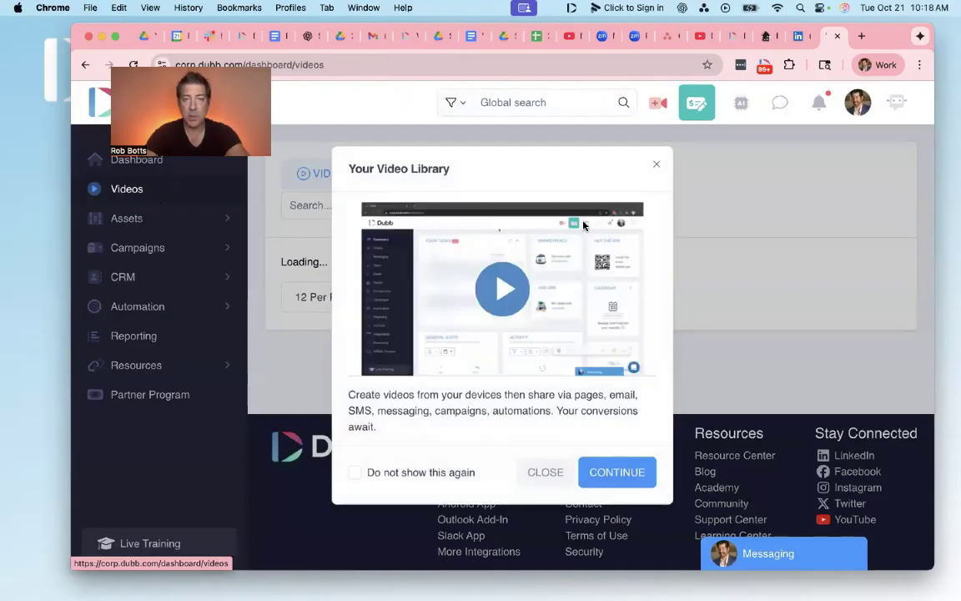
click(653, 164)
scroll(699, 322, down, 3)
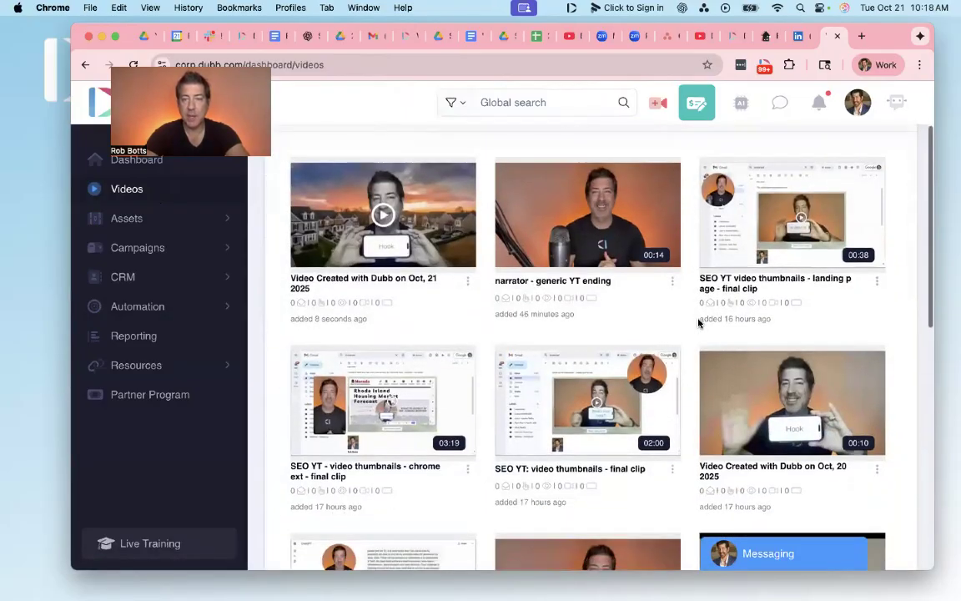
click(663, 284)
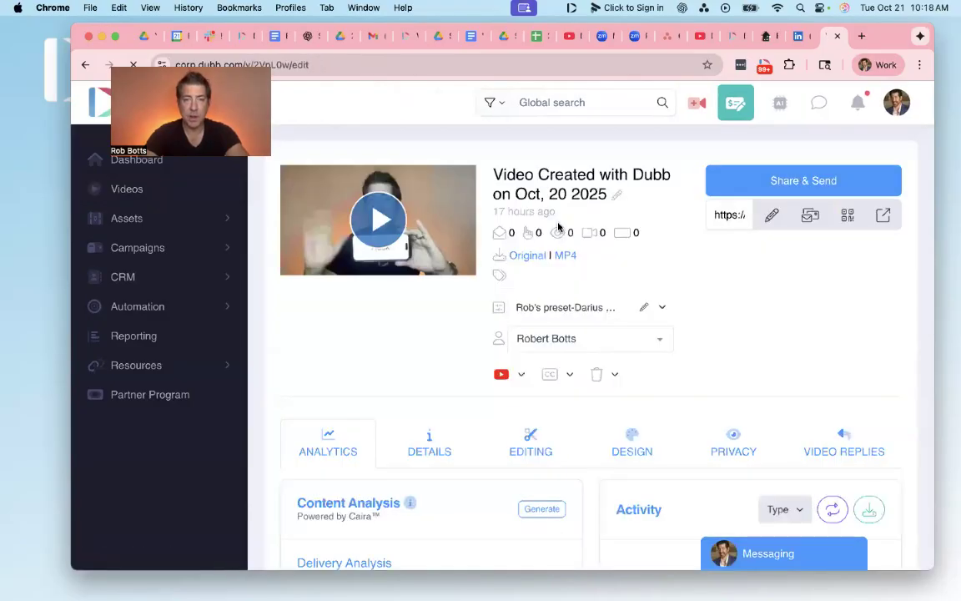
- Rename the video as Test 10
click(618, 196)
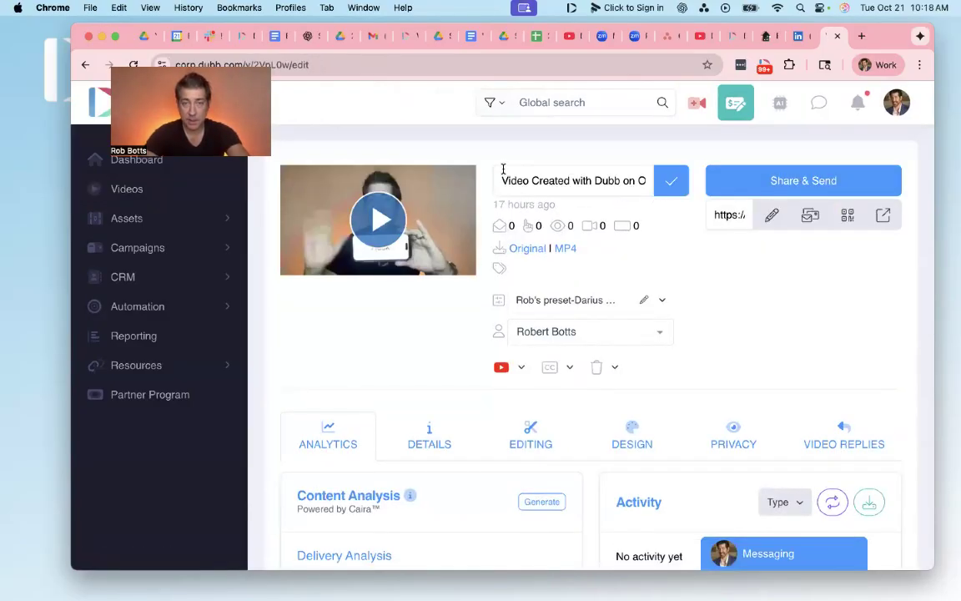
drag(499, 179, 632, 227)
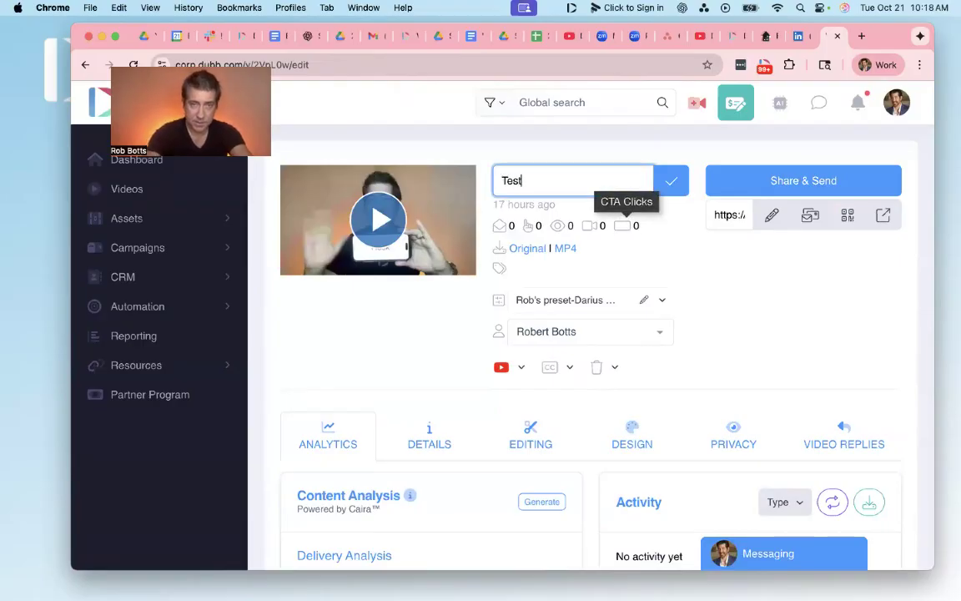
click(671, 184)
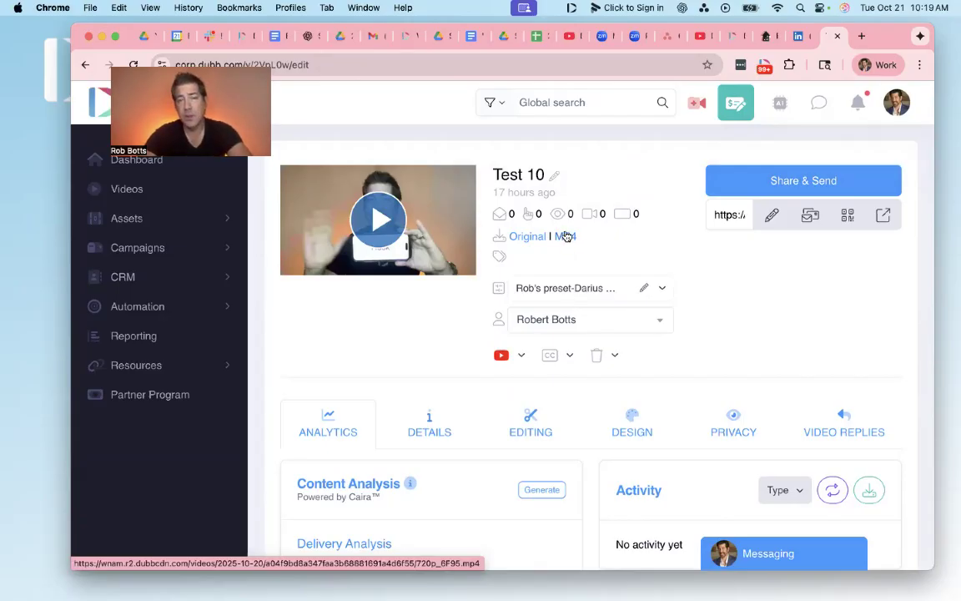
- Preview the Test 10 landing page with its call-to-action buttons in a separate tab, and close the preview
click(882, 217)
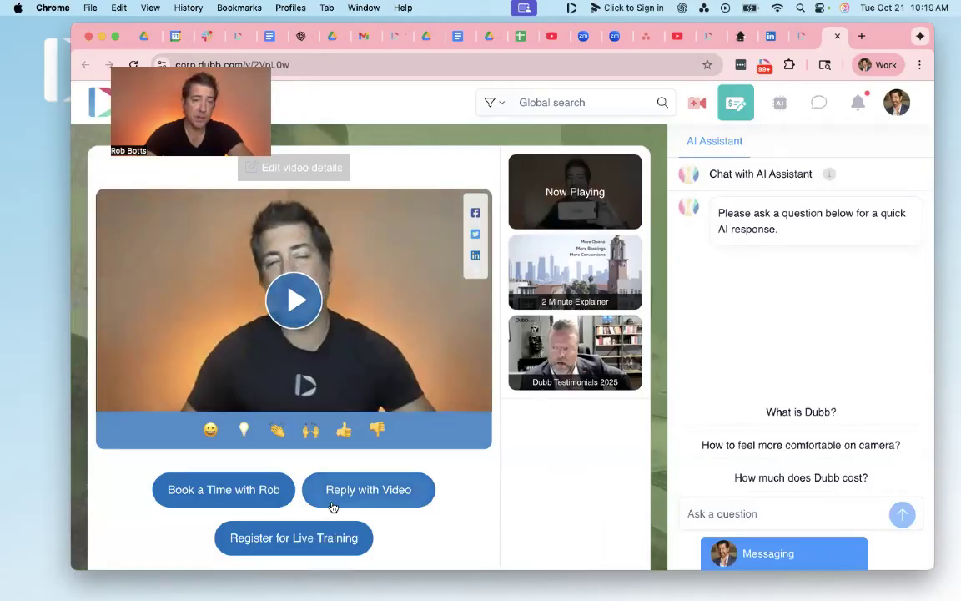
scroll(636, 413, down, 2)
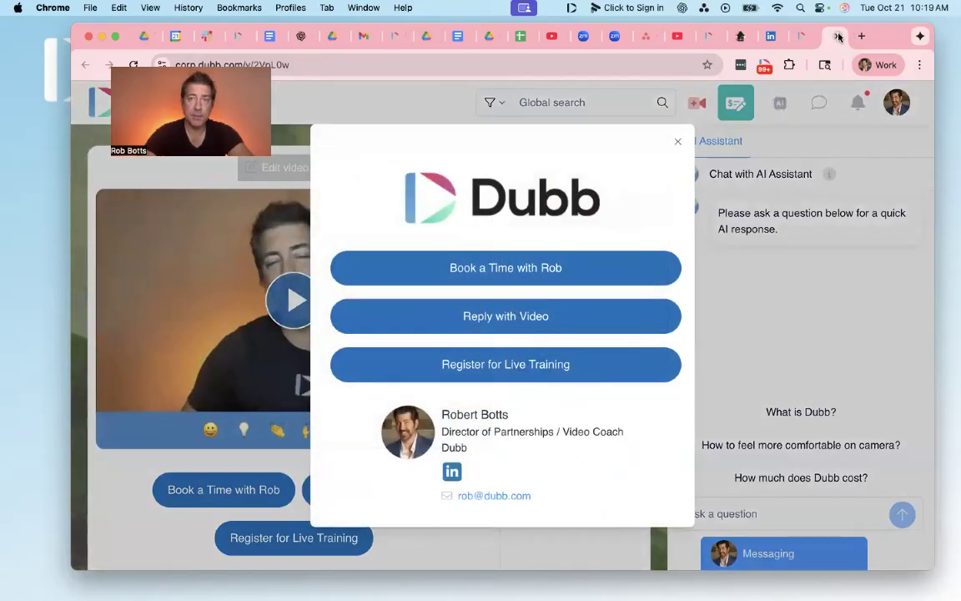
click(837, 36)
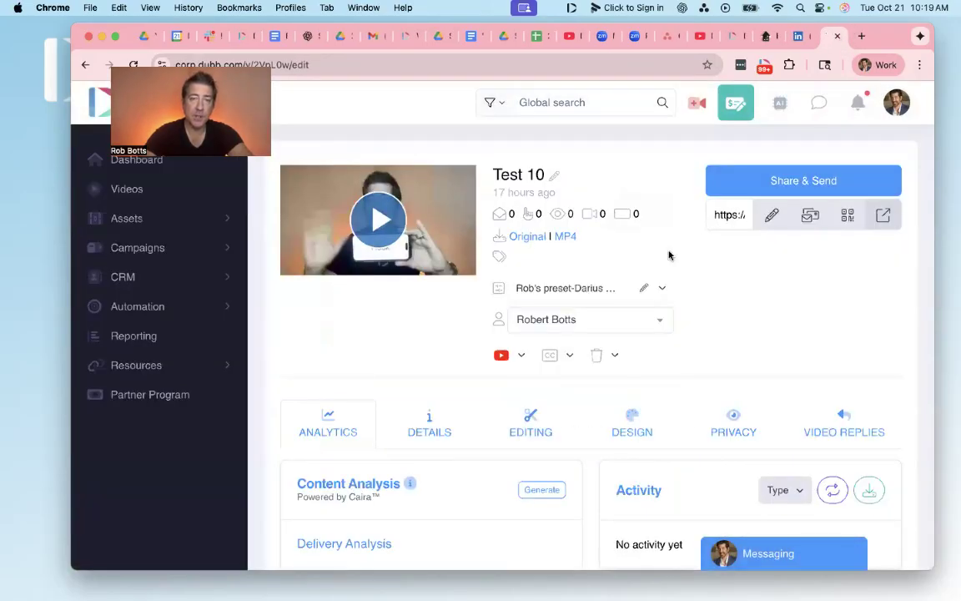
- Look through the available video presets and view the video page's QR code, leaving both unchanged
click(663, 288)
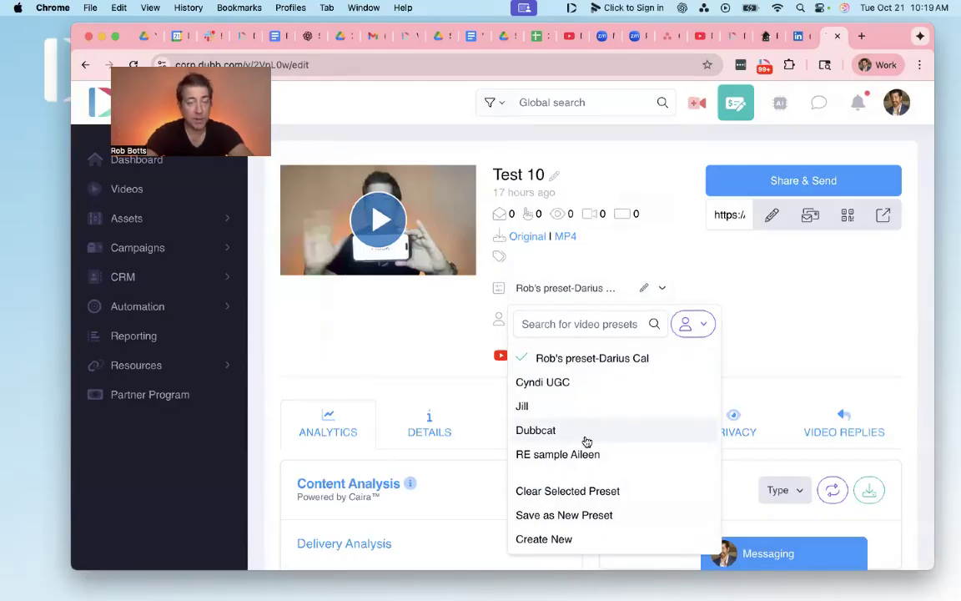
click(653, 252)
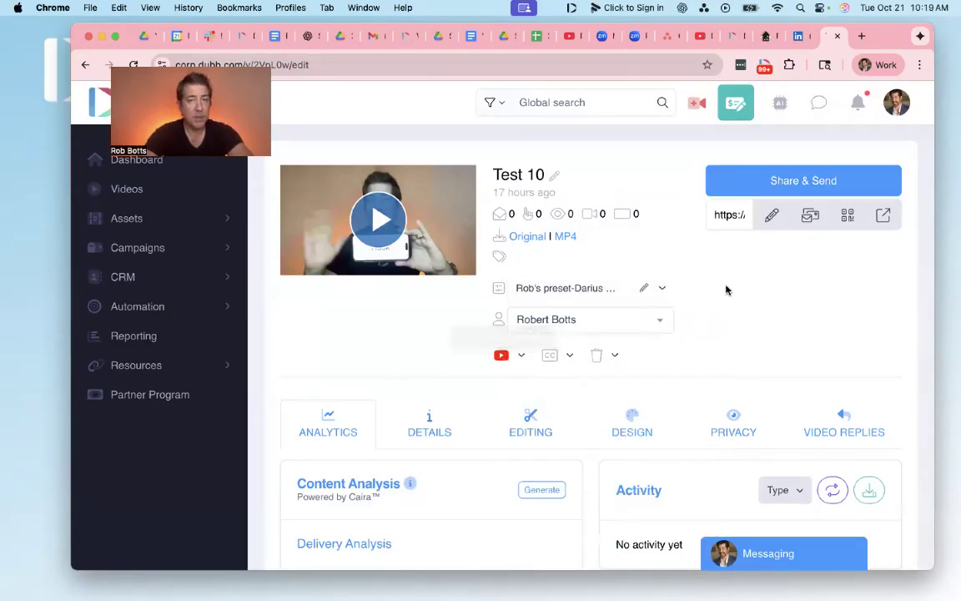
click(848, 217)
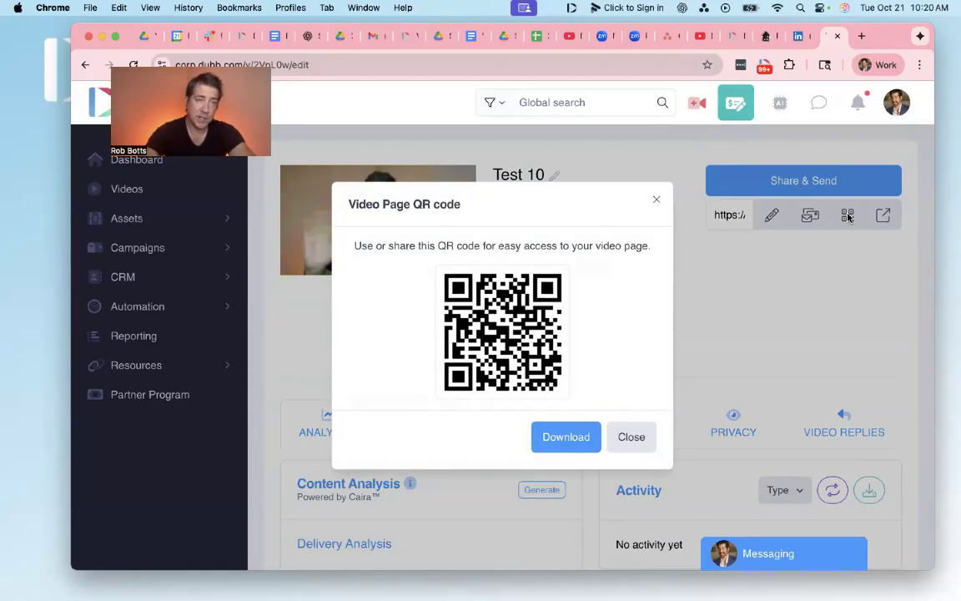
click(656, 199)
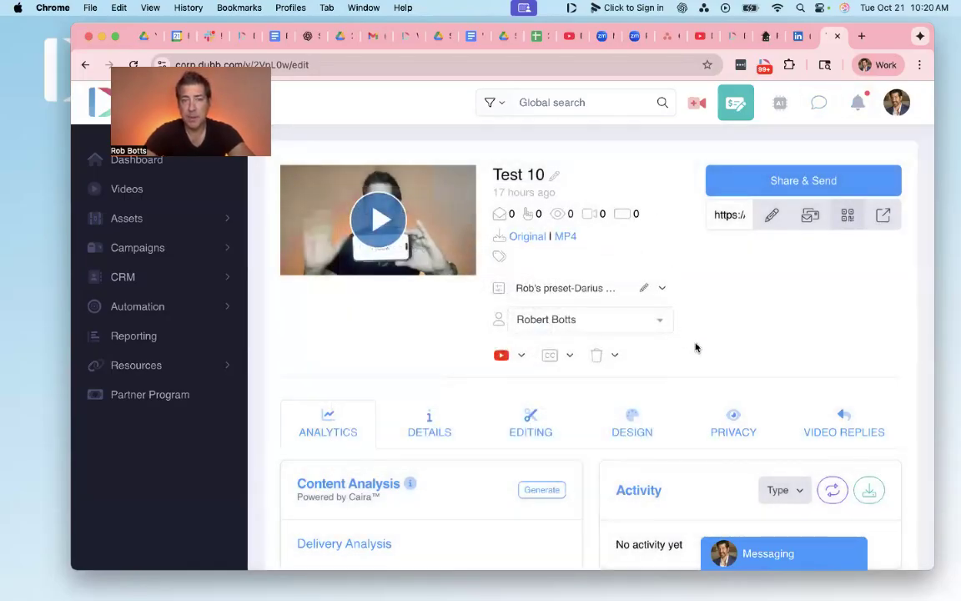
- Generate the Caira content analysis for the Test 10 video
scroll(696, 347, down, 5)
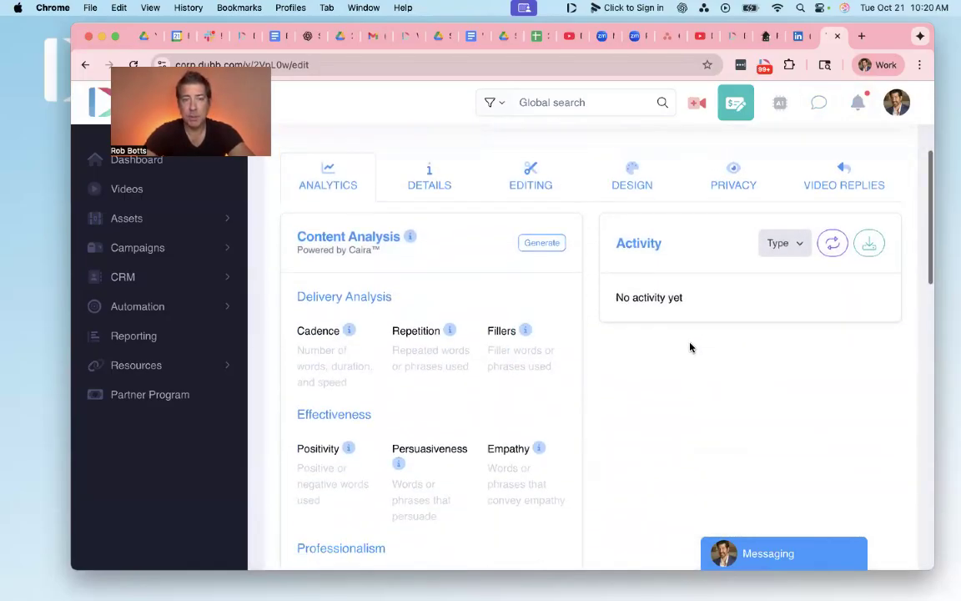
scroll(530, 275, up, 1)
click(532, 275)
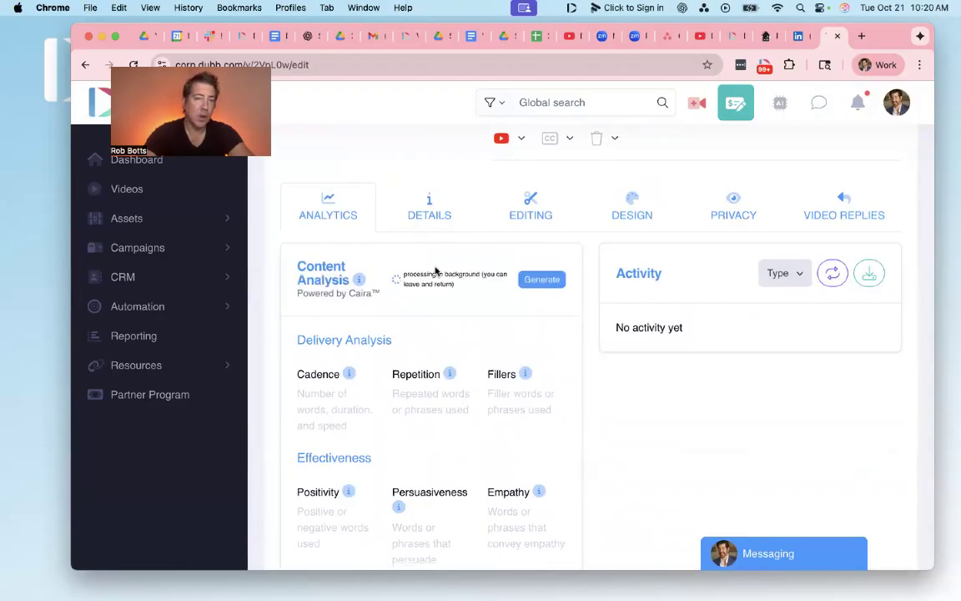
drag(347, 292, 375, 296)
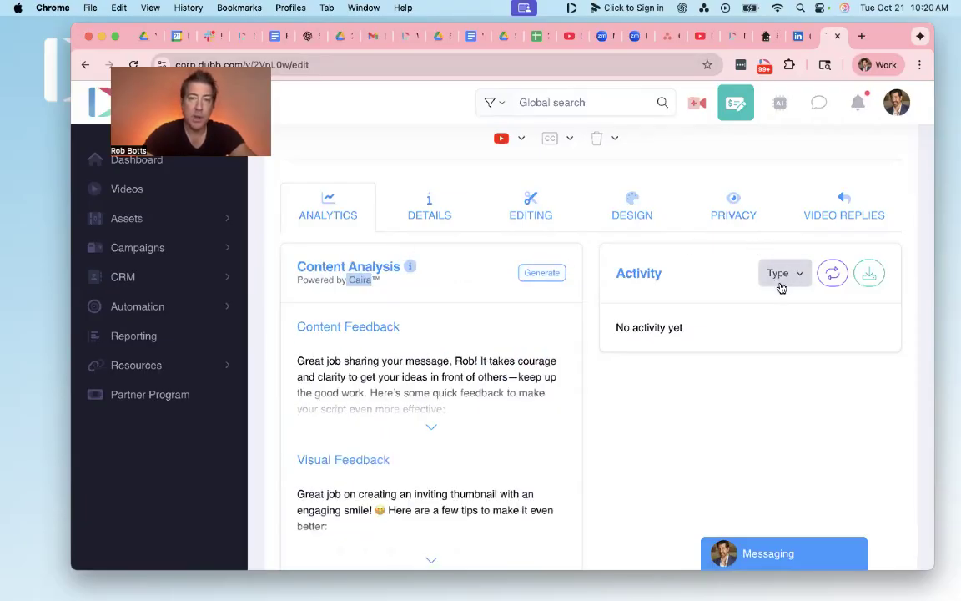
- Examine the activity types that can be tracked for the video, keeping the filter as it is
drag(613, 273, 783, 259)
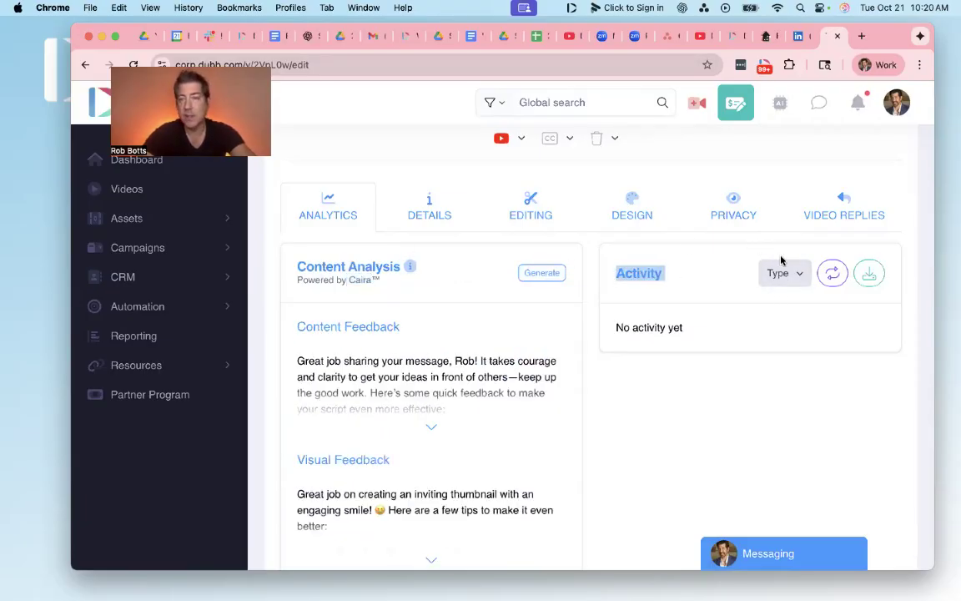
click(801, 274)
scroll(723, 398, down, 2)
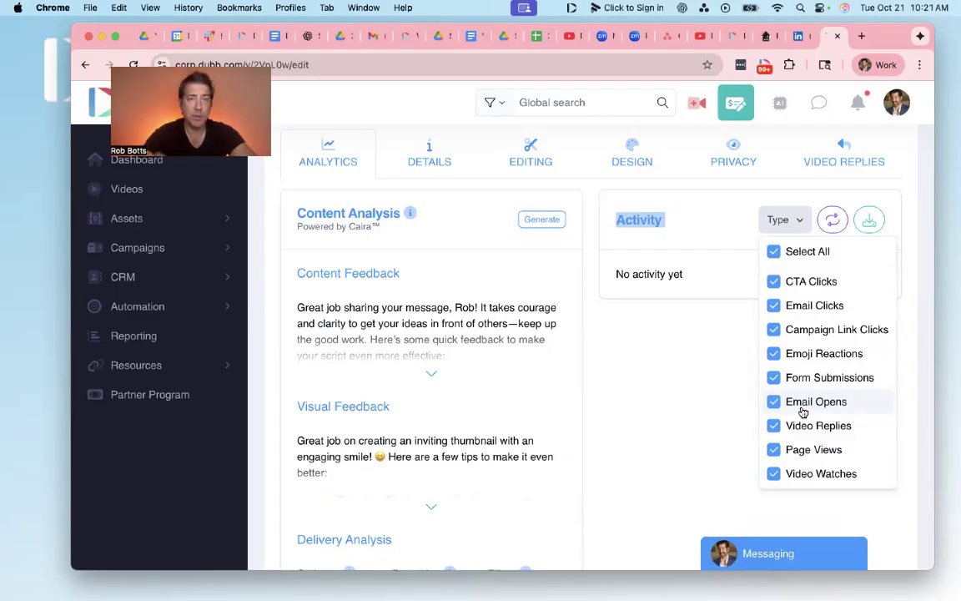
click(680, 377)
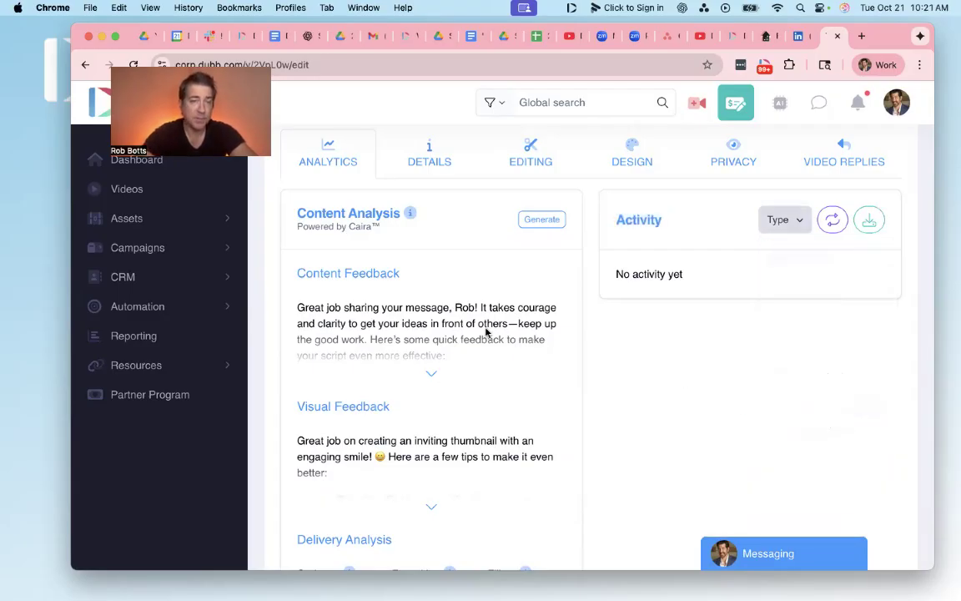
- Expand and read the Content Feedback and Visual Feedback of the Caira content analysis
scroll(488, 332, down, 2)
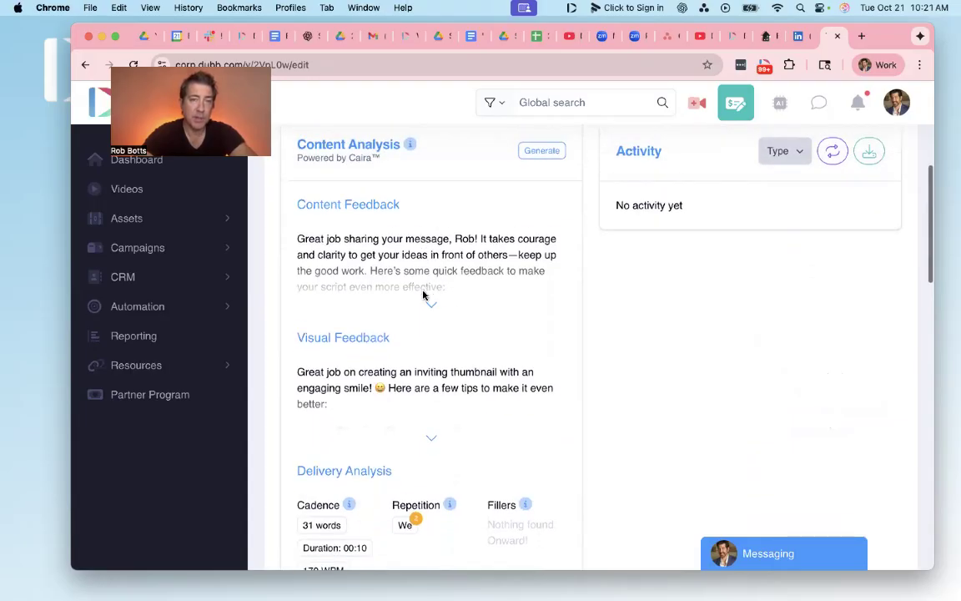
click(430, 303)
scroll(452, 332, down, 2)
scroll(452, 332, down, 8)
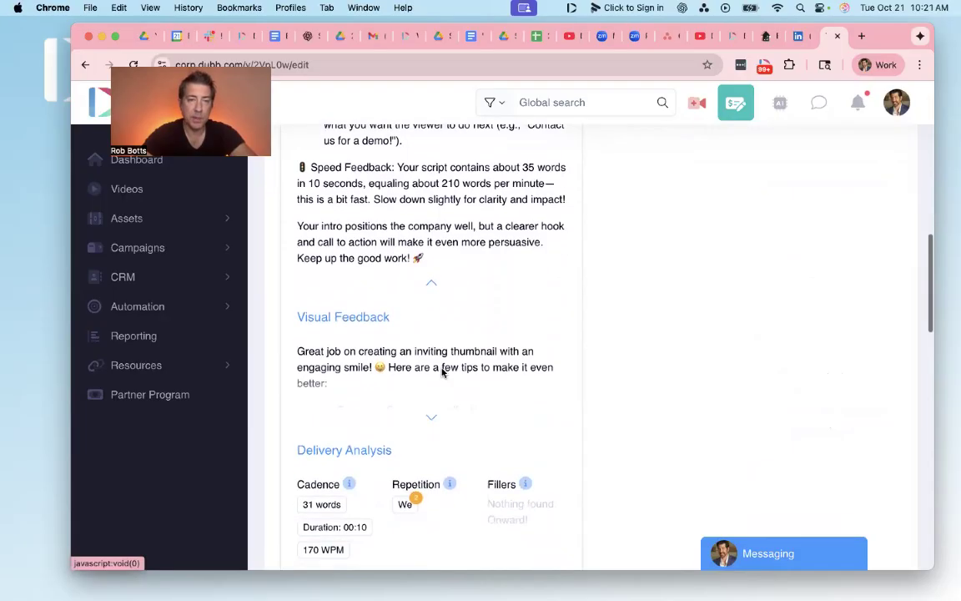
click(430, 416)
scroll(450, 413, down, 4)
scroll(463, 413, up, 15)
scroll(464, 413, down, 4)
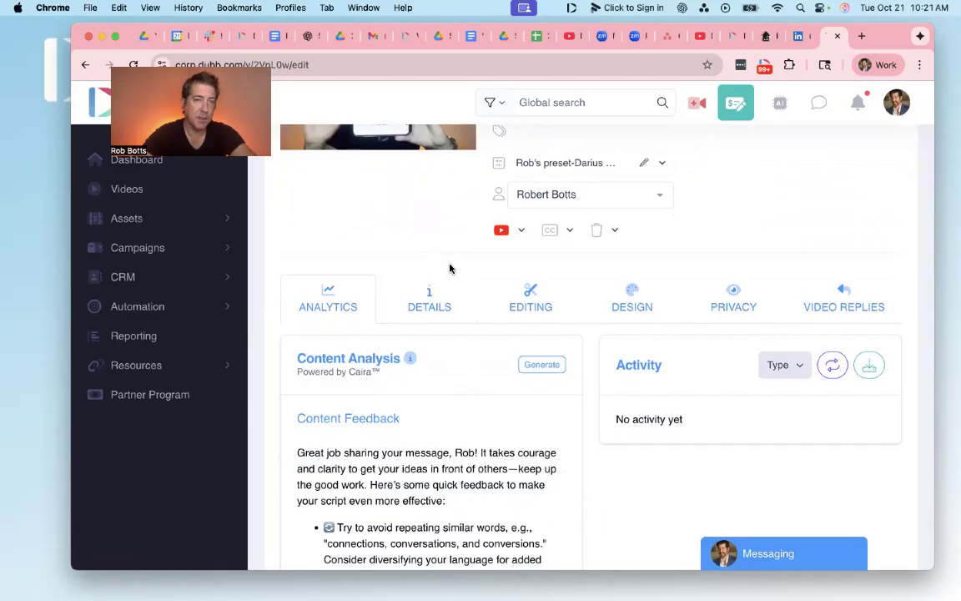
- Examine the video's details, including description, notes, tags, calls to action, sales assistant, playlist and sharing, leaving them unchanged
click(428, 298)
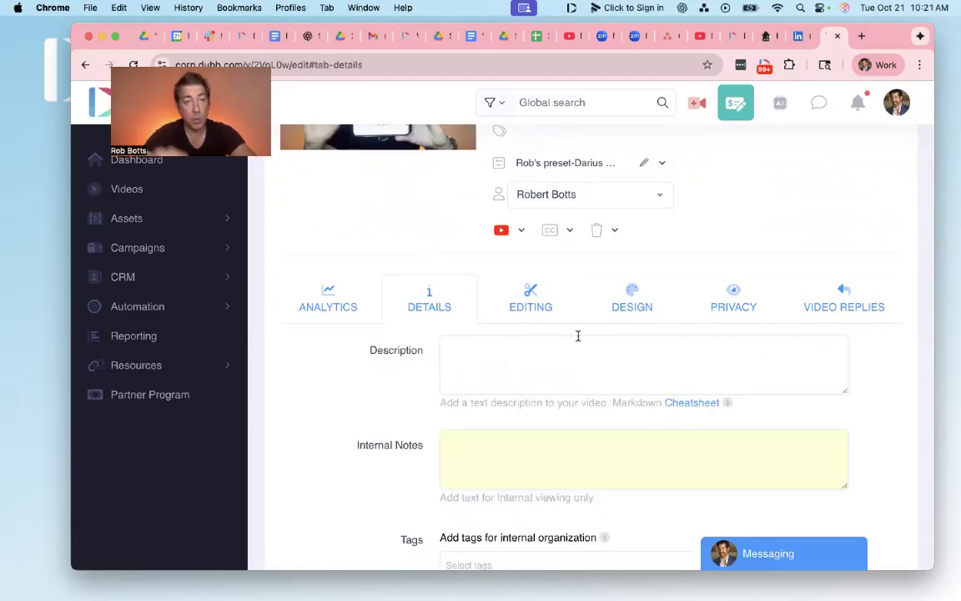
scroll(409, 372, down, 3)
scroll(409, 372, down, 5)
drag(345, 248, 436, 246)
drag(343, 378, 427, 384)
scroll(374, 384, down, 2)
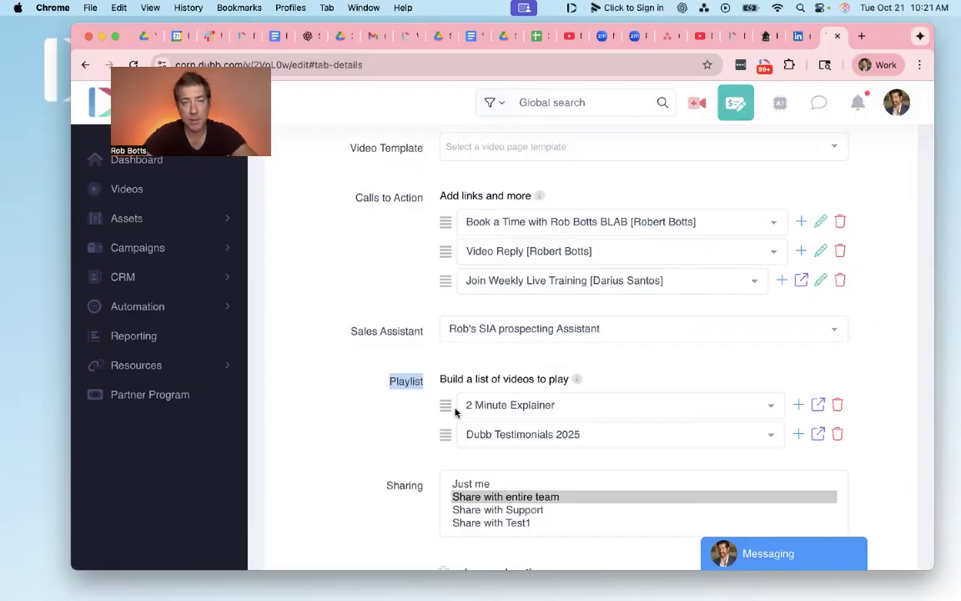
scroll(502, 331, up, 10)
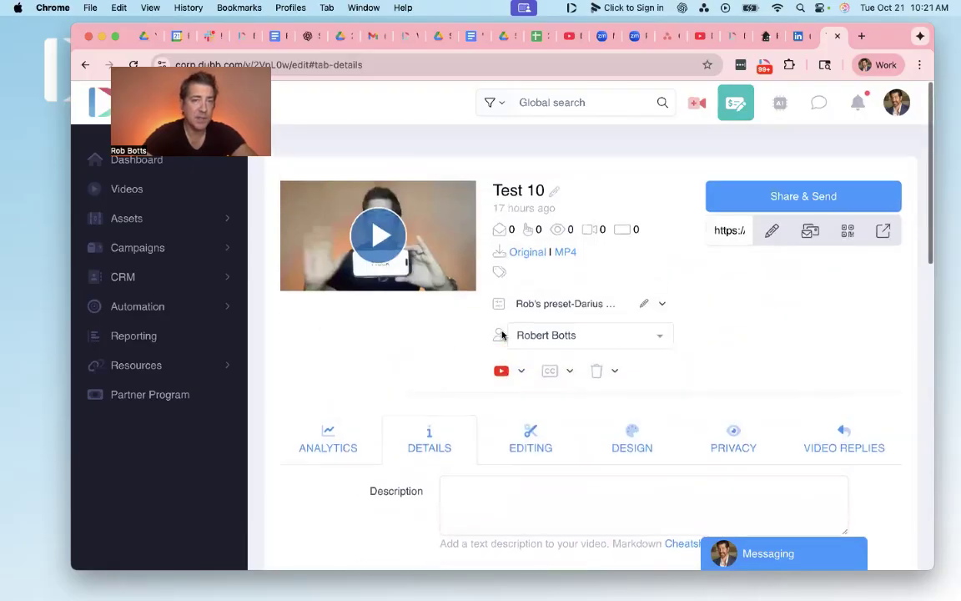
scroll(505, 376, down, 10)
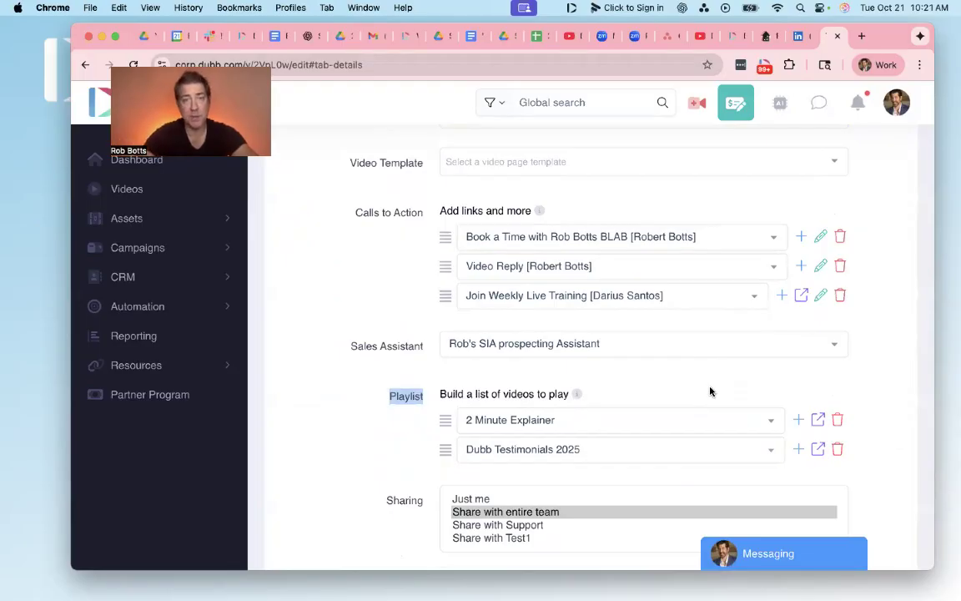
scroll(634, 382, up, 5)
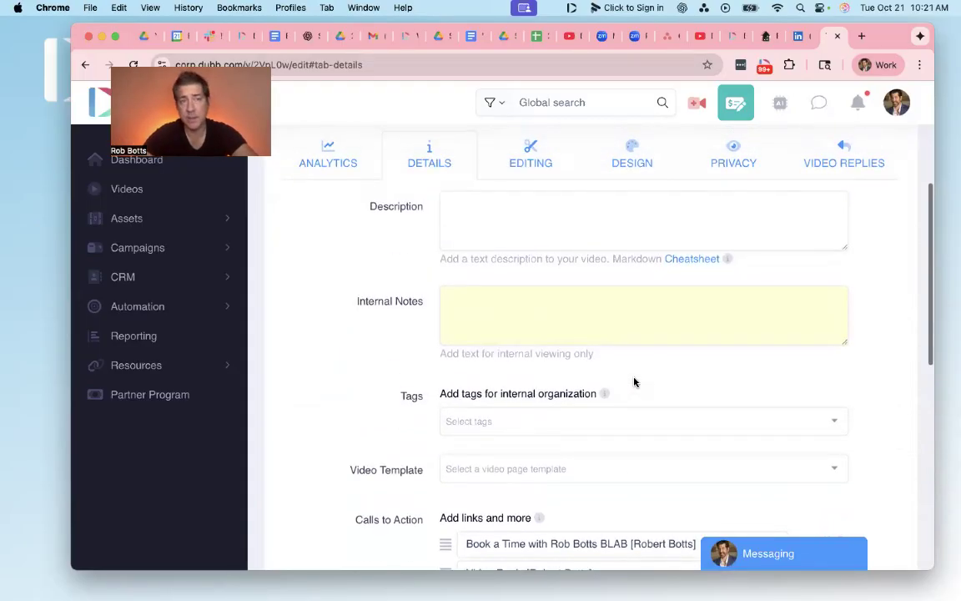
scroll(634, 382, up, 4)
scroll(553, 303, down, 1)
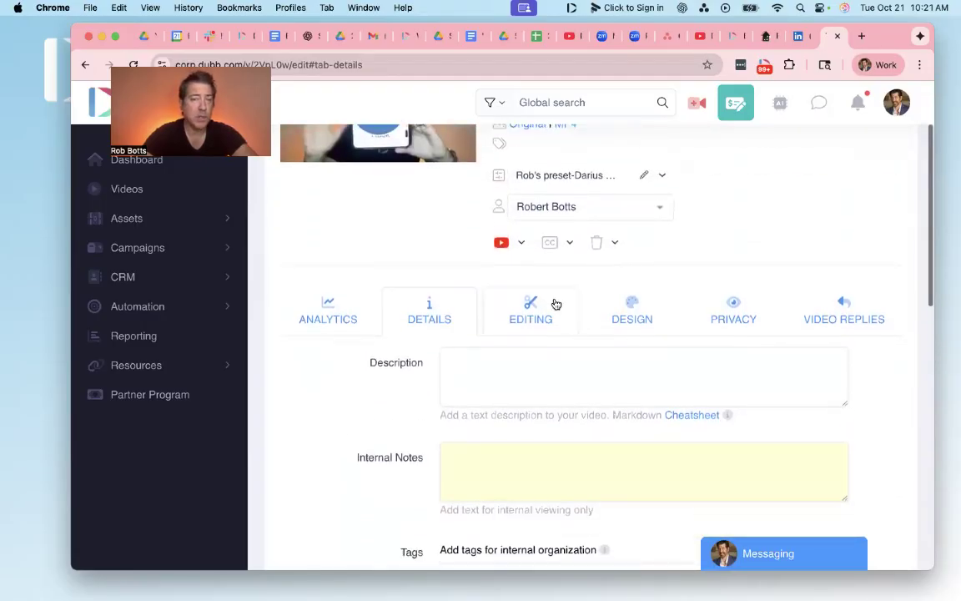
- Split the Test 10 video into three clips in the video editor, cutting at 00:02.811 and 00:07.212
click(530, 308)
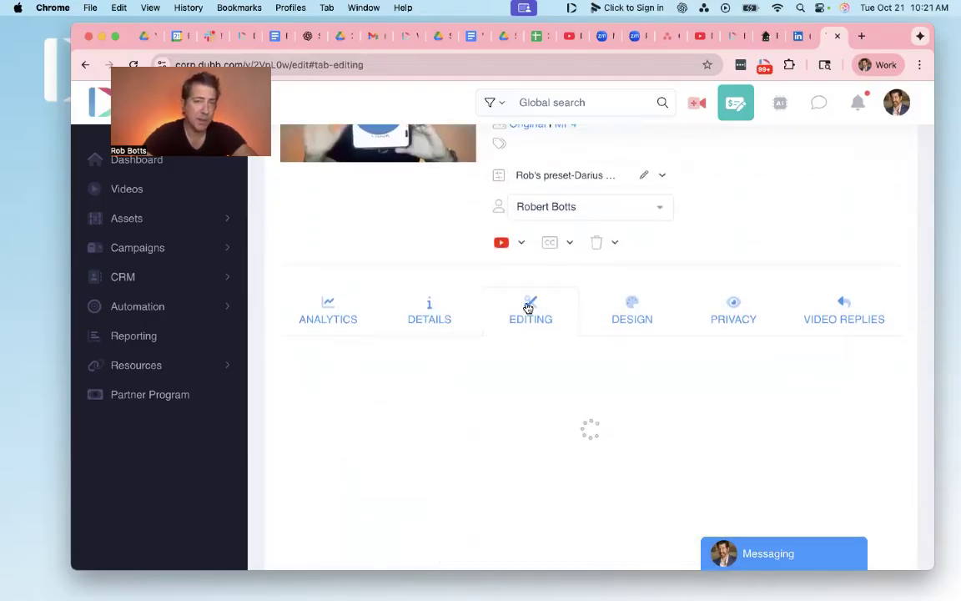
scroll(558, 412, down, 5)
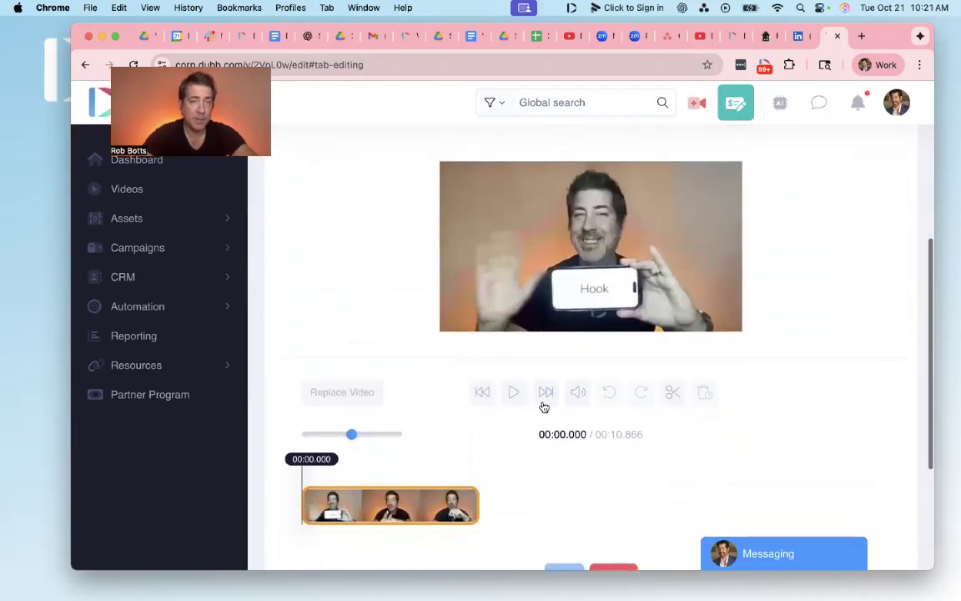
click(515, 393)
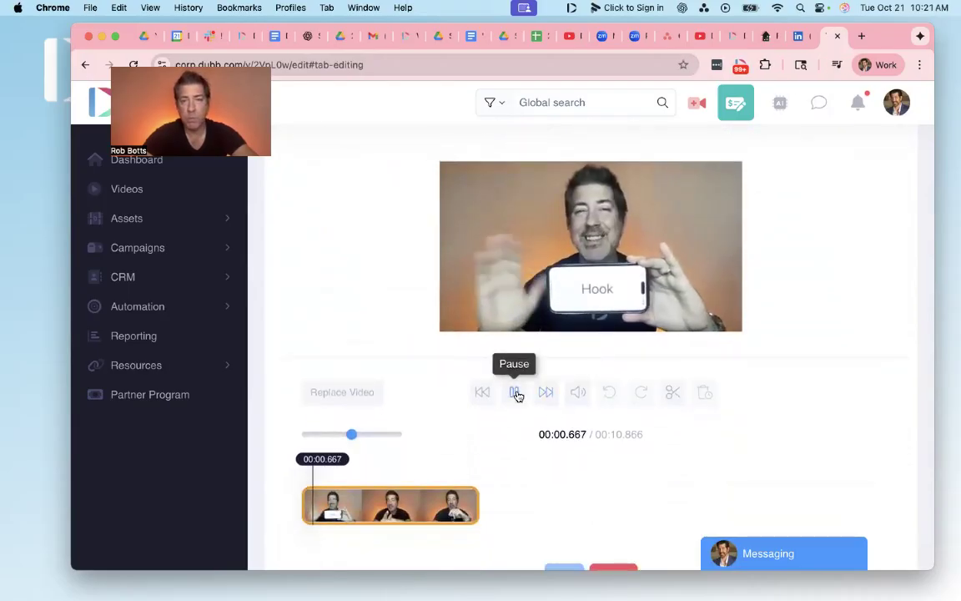
click(516, 393)
drag(324, 459, 348, 449)
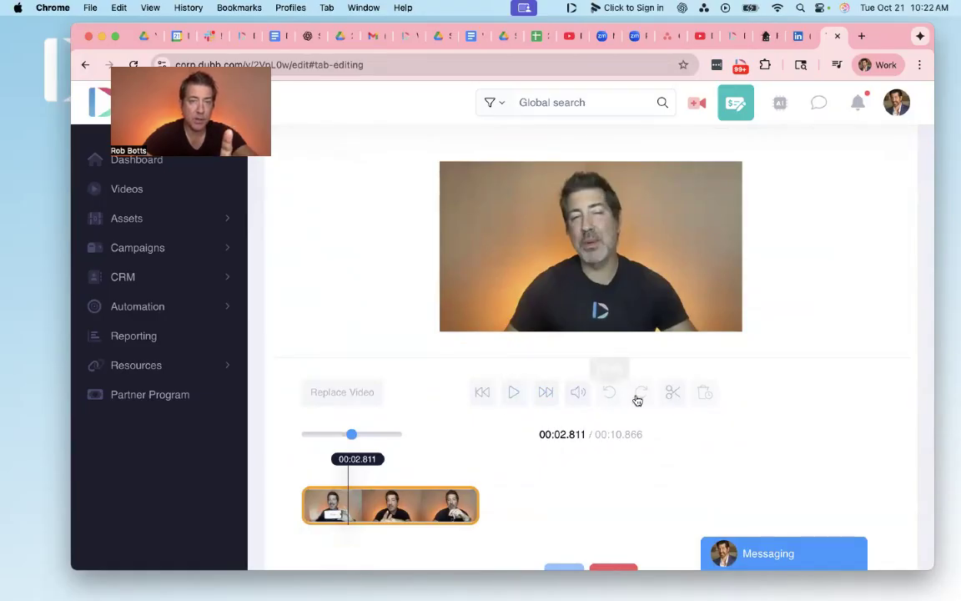
click(672, 394)
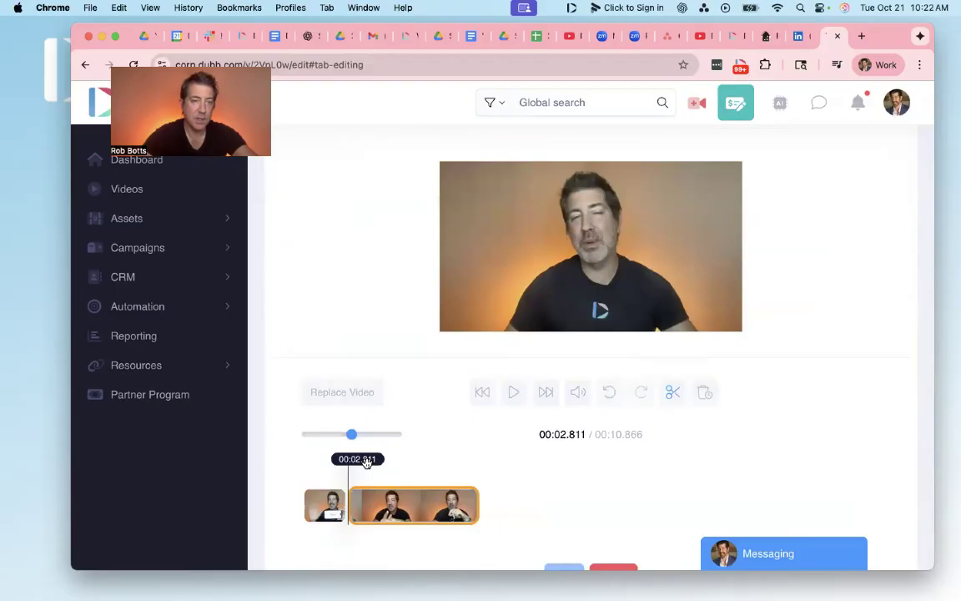
drag(369, 464, 419, 462)
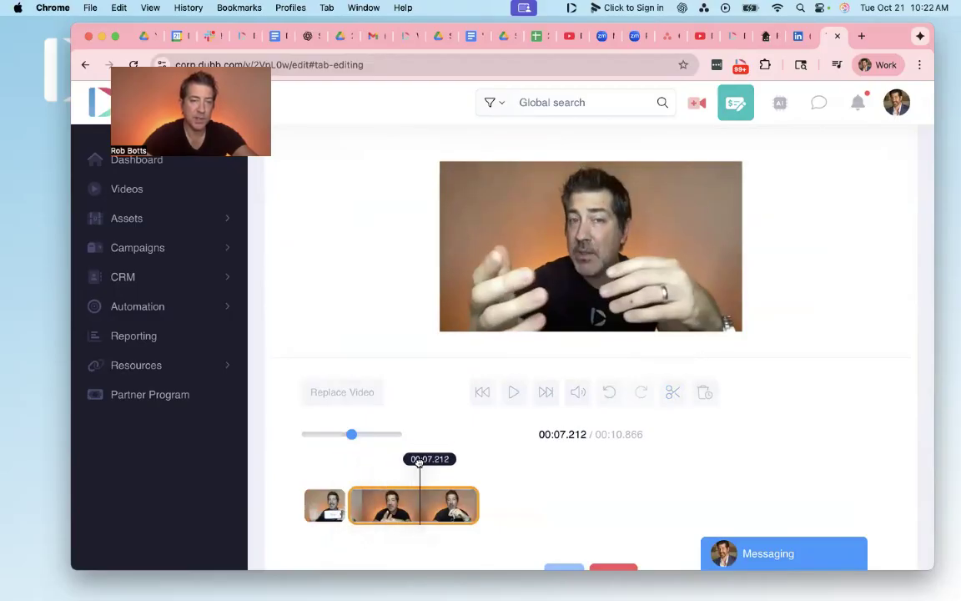
click(672, 393)
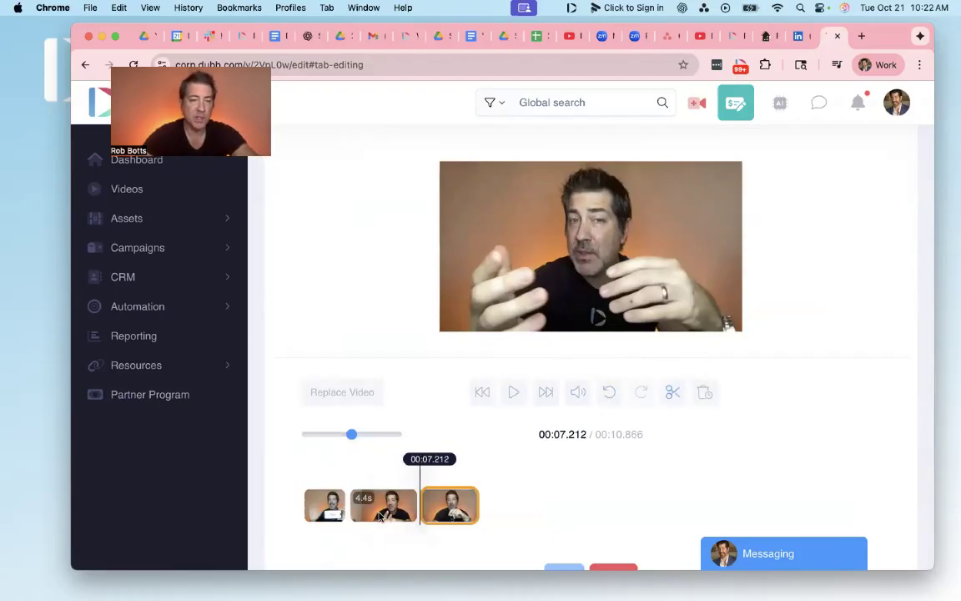
- Delete the middle of the three clips from the video timeline
click(372, 515)
click(324, 511)
click(382, 513)
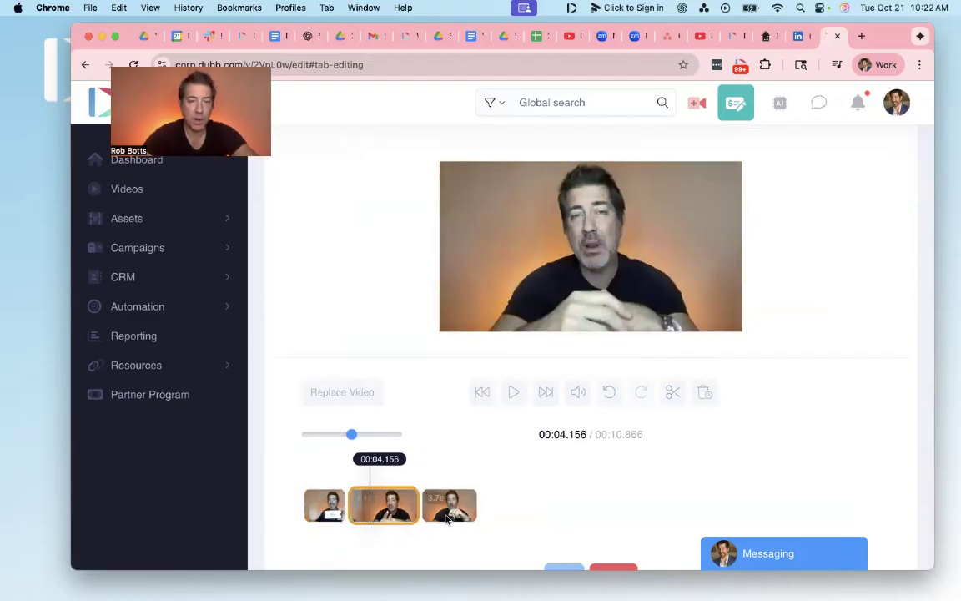
click(444, 515)
click(390, 504)
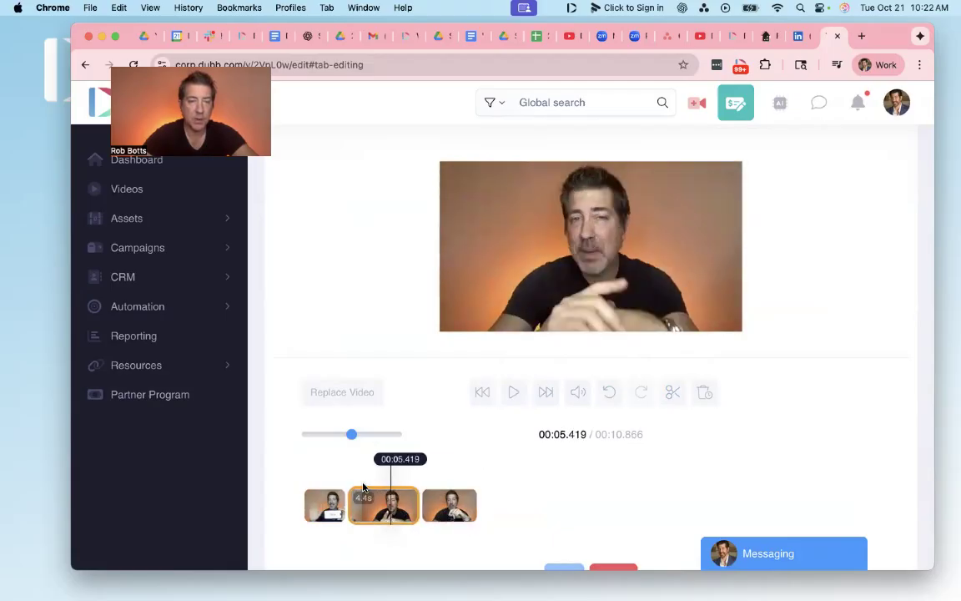
click(703, 394)
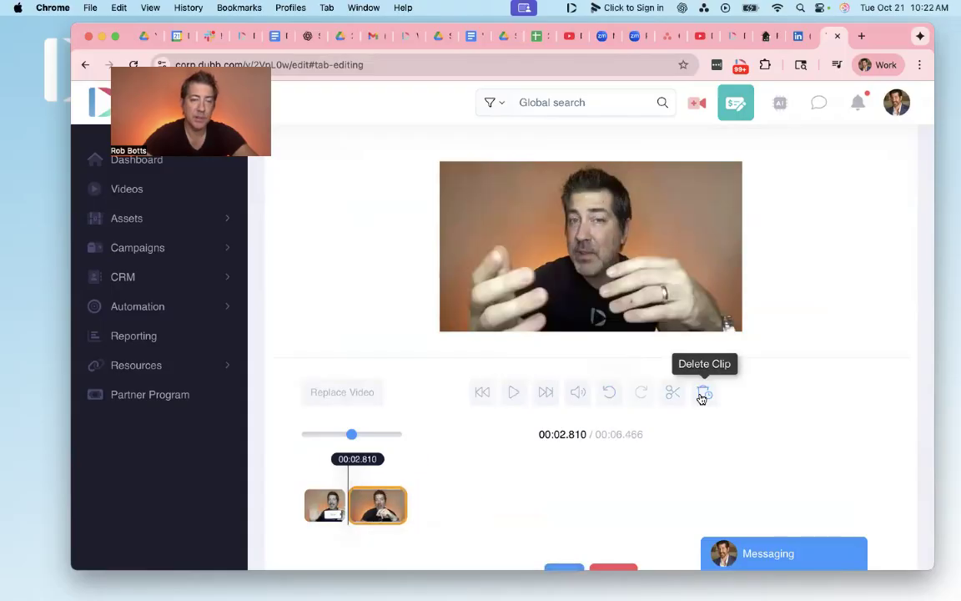
- Undo the clip deletion and both splits, and leave the video editing without saving
click(610, 400)
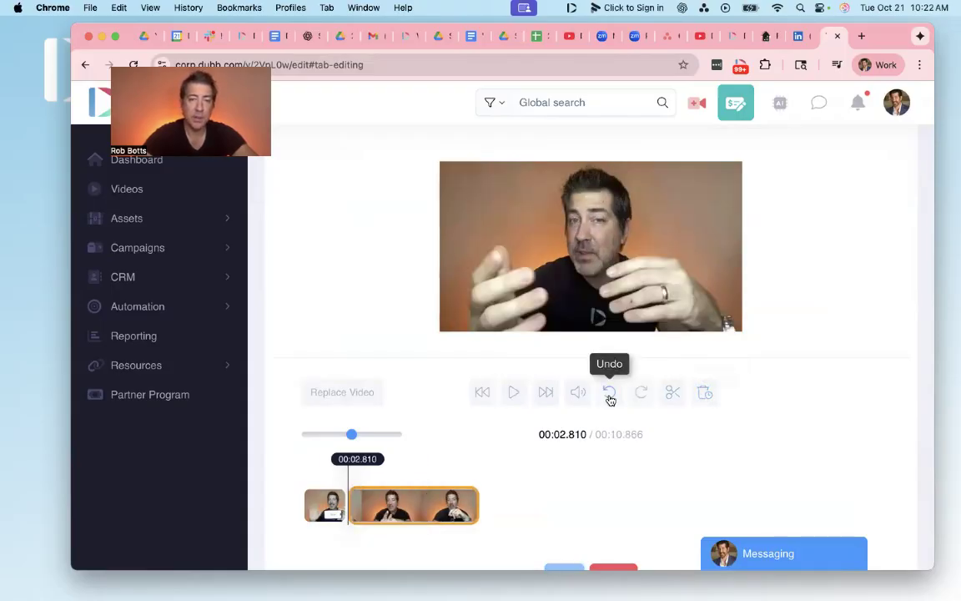
drag(359, 460, 278, 465)
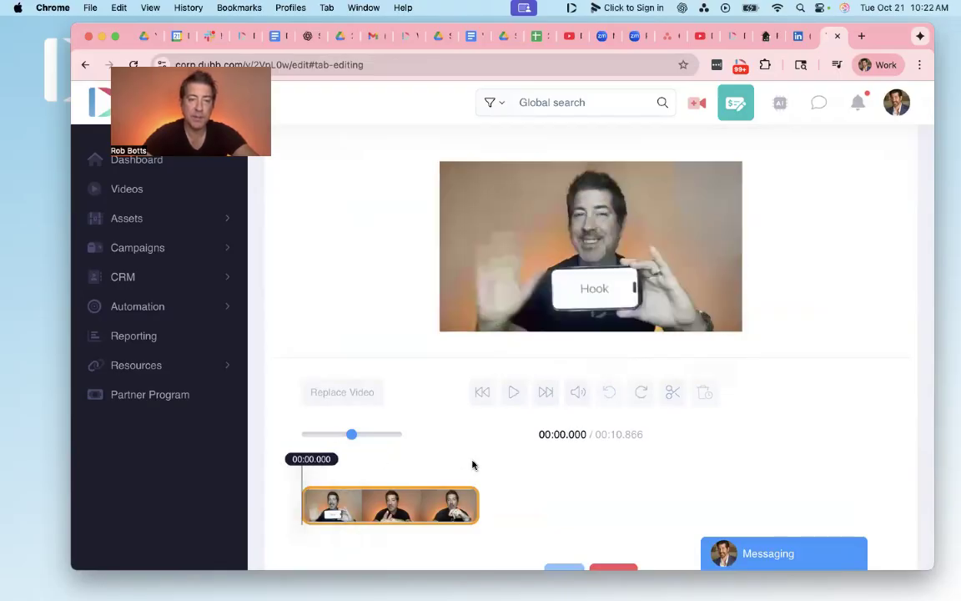
scroll(500, 451, down, 2)
click(601, 492)
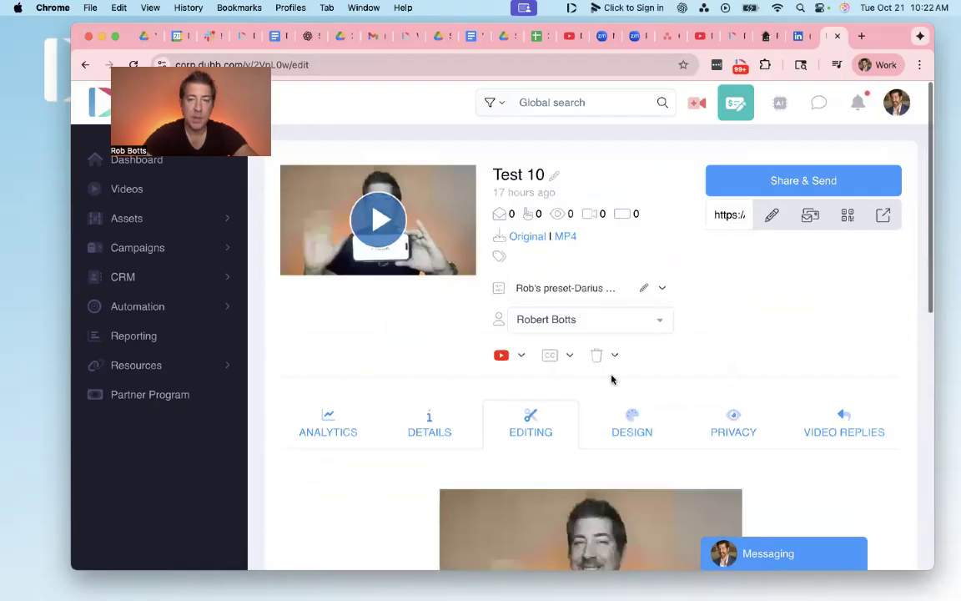
- Try a frame at 00:03 as the video's thumbnail, set the frame selection back to 00:00, and return to the analytics
click(634, 424)
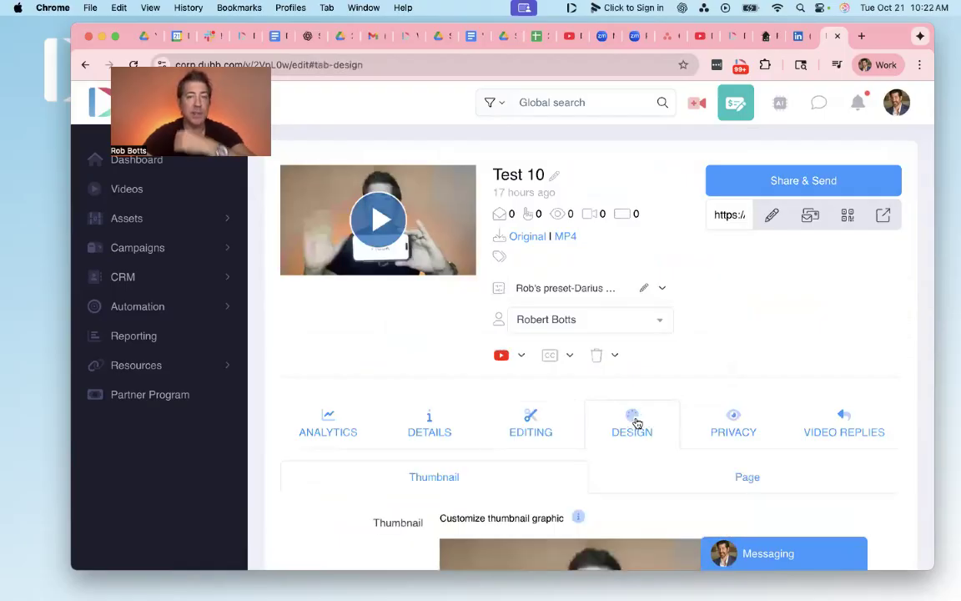
scroll(677, 442, down, 5)
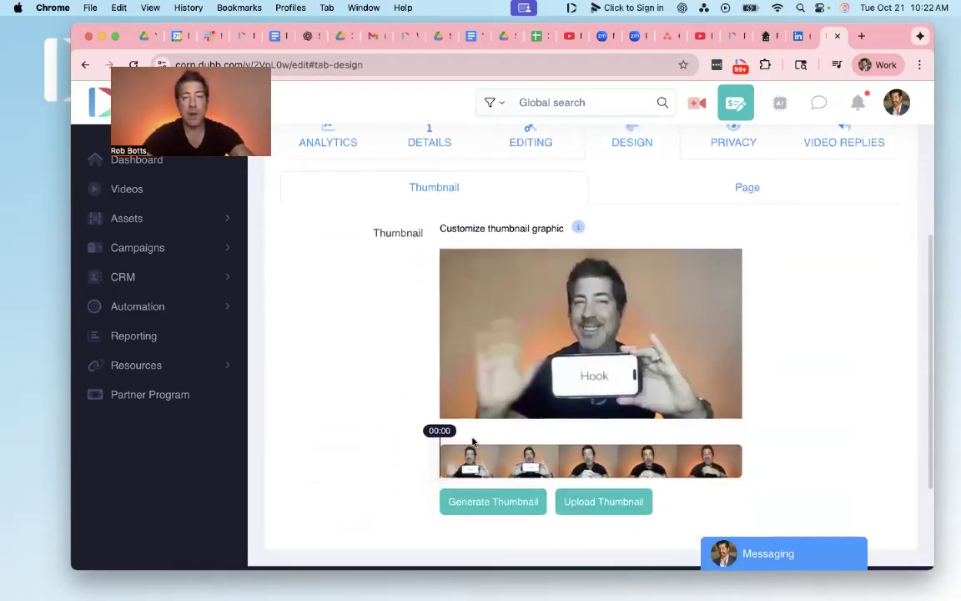
drag(443, 431, 526, 428)
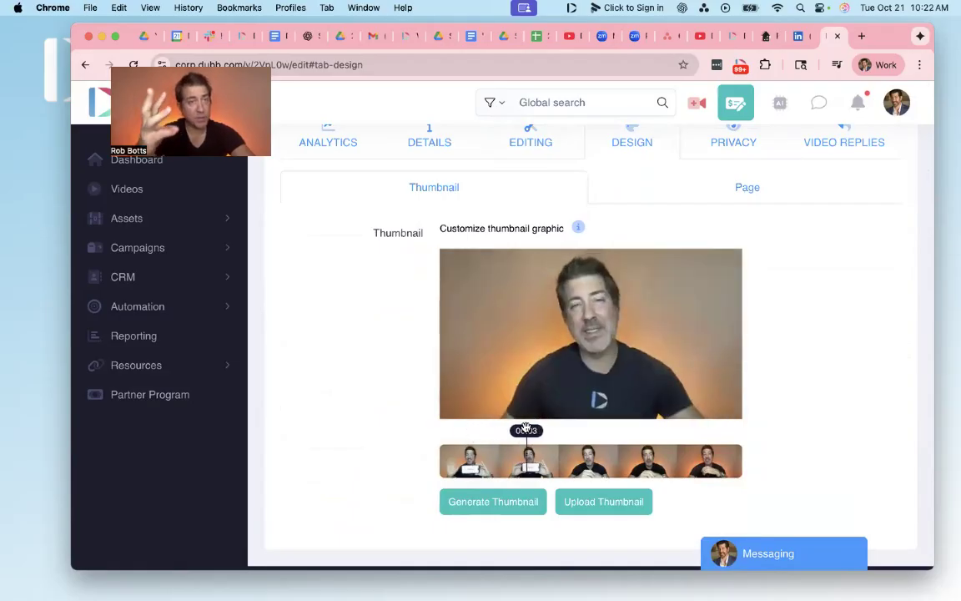
mouse_move(526, 430)
mouse_down()
mouse_move(573, 429)
mouse_move(529, 429)
mouse_move(535, 419)
mouse_up()
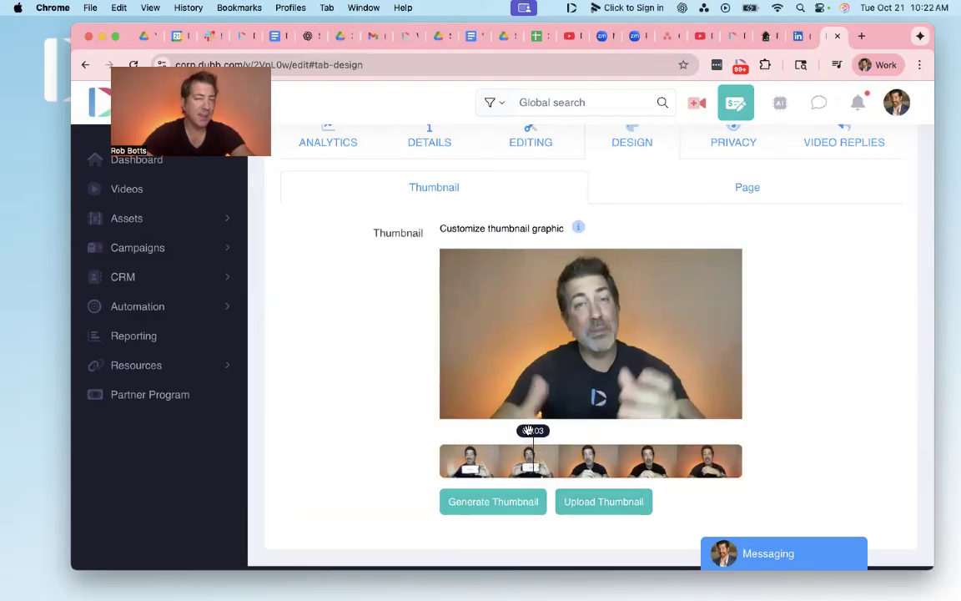
drag(528, 430, 438, 429)
scroll(397, 388, up, 5)
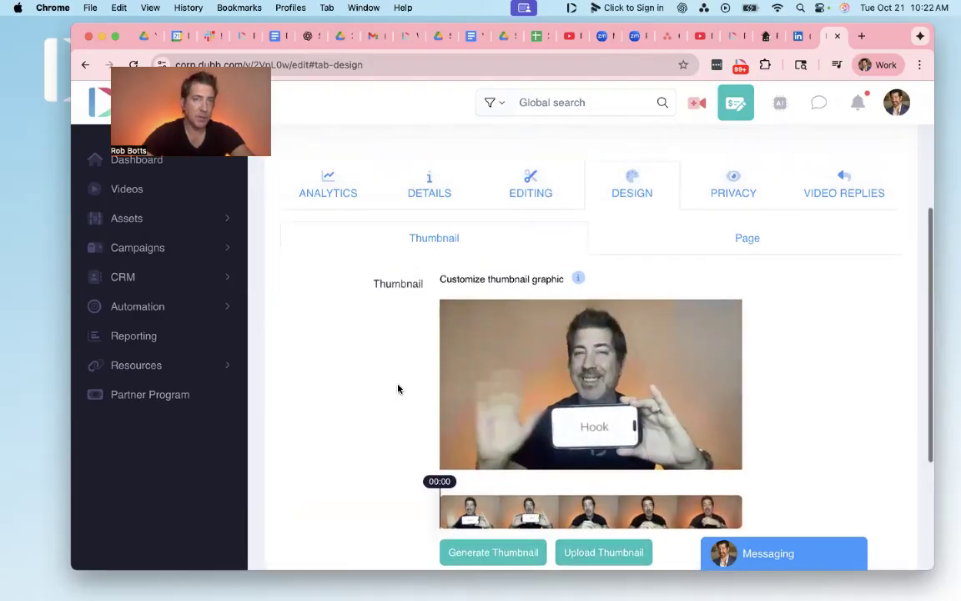
click(336, 409)
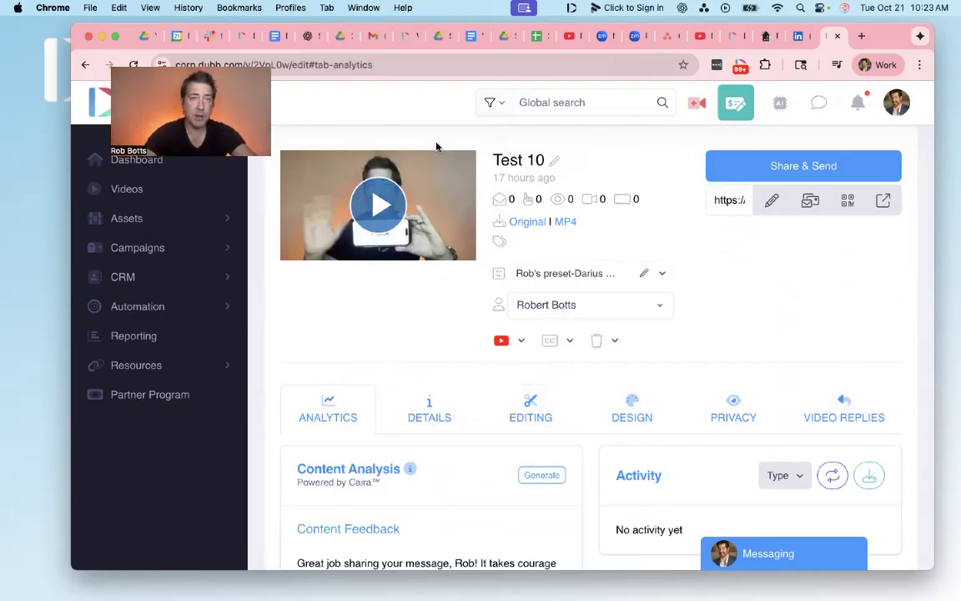
- Switch to Gmail, reopen the minimized personal-video email draft and insert two line breaks after its message sentence
click(376, 38)
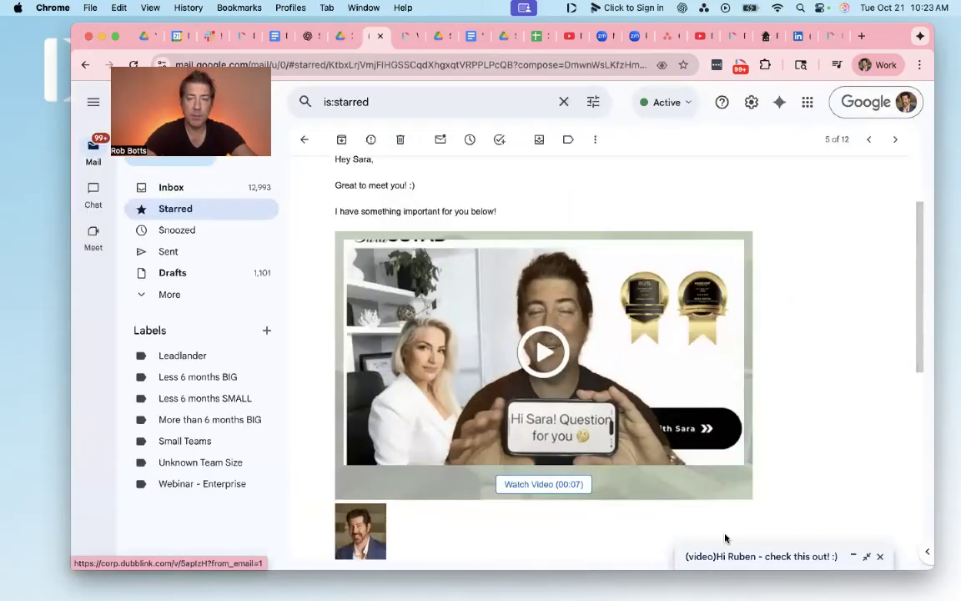
click(740, 554)
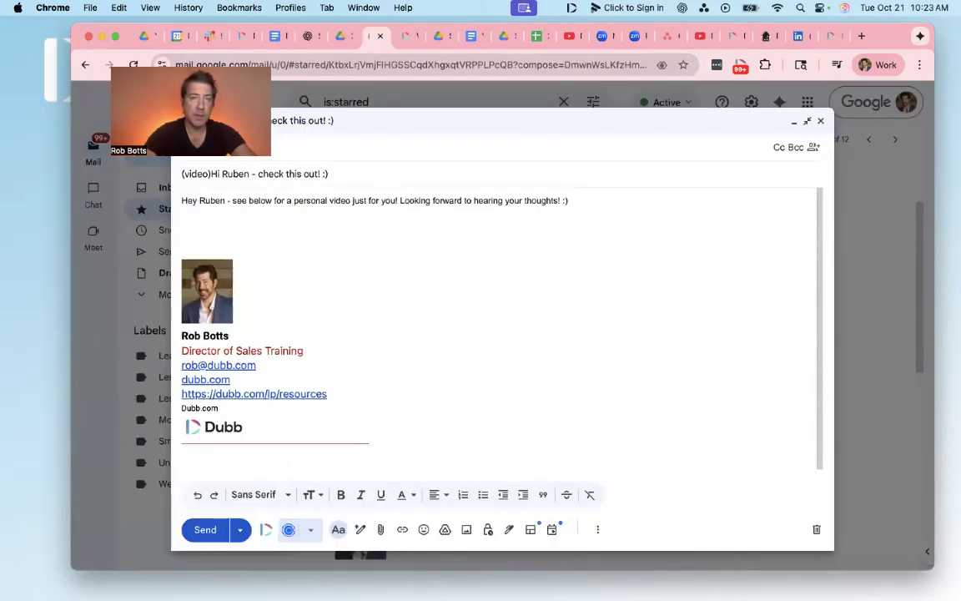
drag(210, 173, 628, 208)
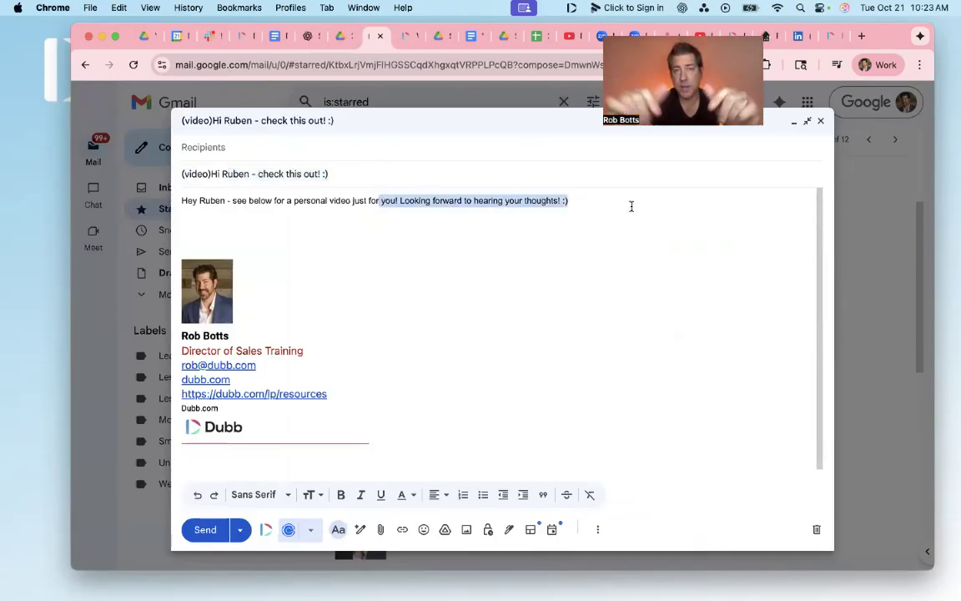
click(594, 204)
key(Return)
key(Return)
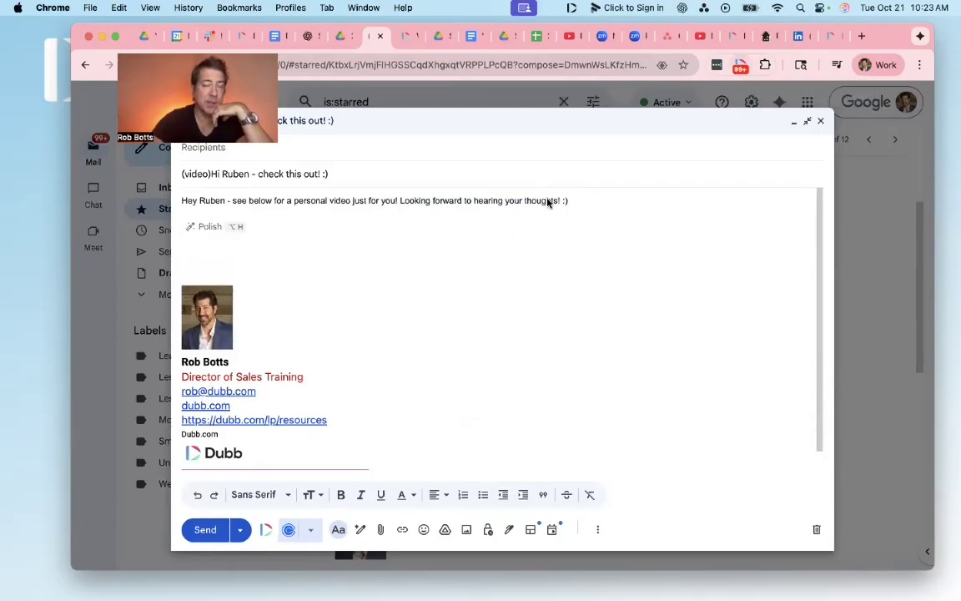
- Open the Dubb extension from the email draft, turn off its webcam overlay, and look through the list of recorded videos
click(266, 528)
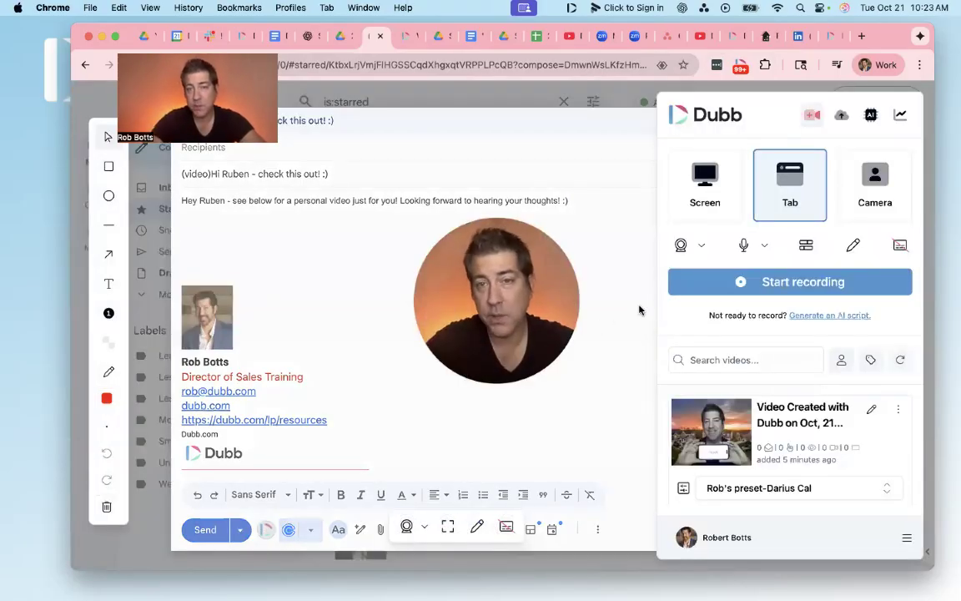
click(680, 245)
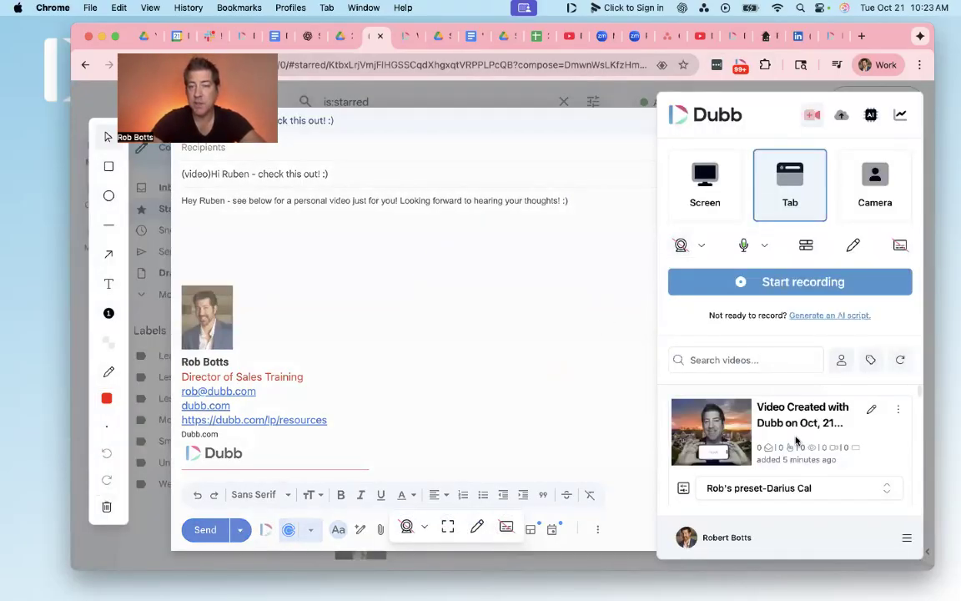
scroll(795, 441, down, 10)
scroll(795, 440, down, 5)
scroll(796, 441, up, 5)
scroll(795, 441, down, 2)
scroll(795, 440, up, 5)
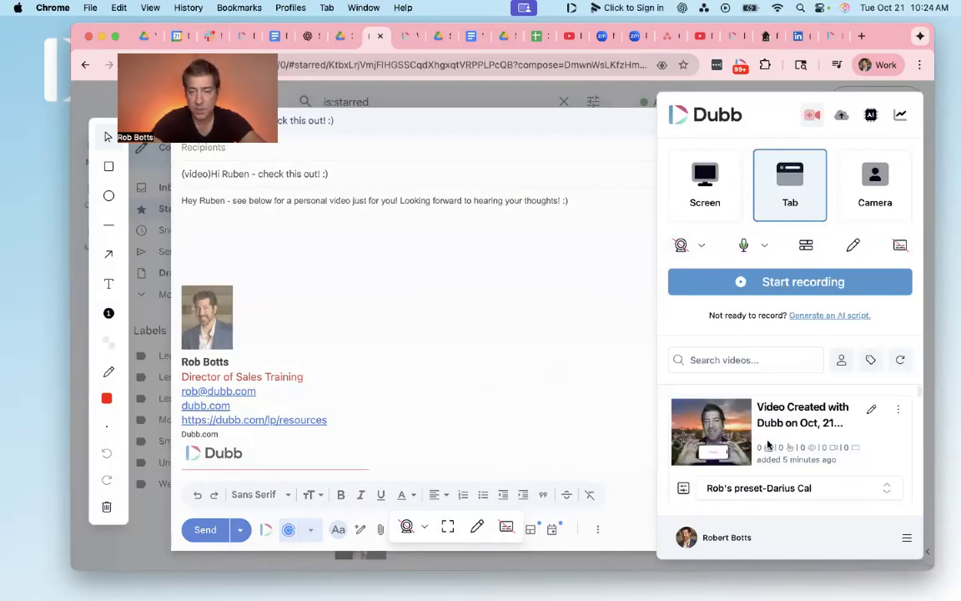
- Insert the newest recorded video with the personalization text "Hi :)" into the email draft and add a blank line above it
scroll(770, 444, down, 3)
click(774, 438)
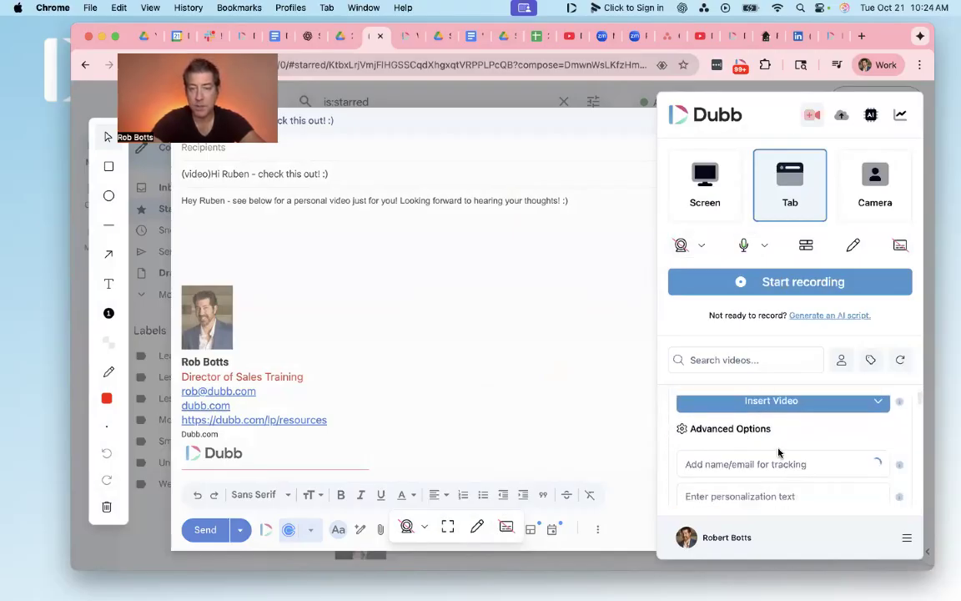
scroll(775, 452, down, 1)
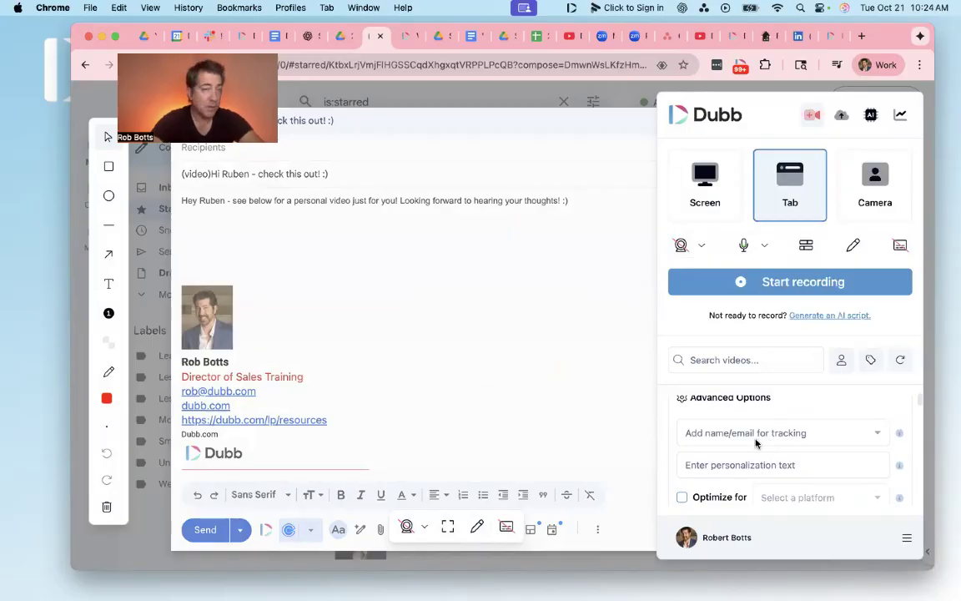
click(735, 466)
text(Hi :))
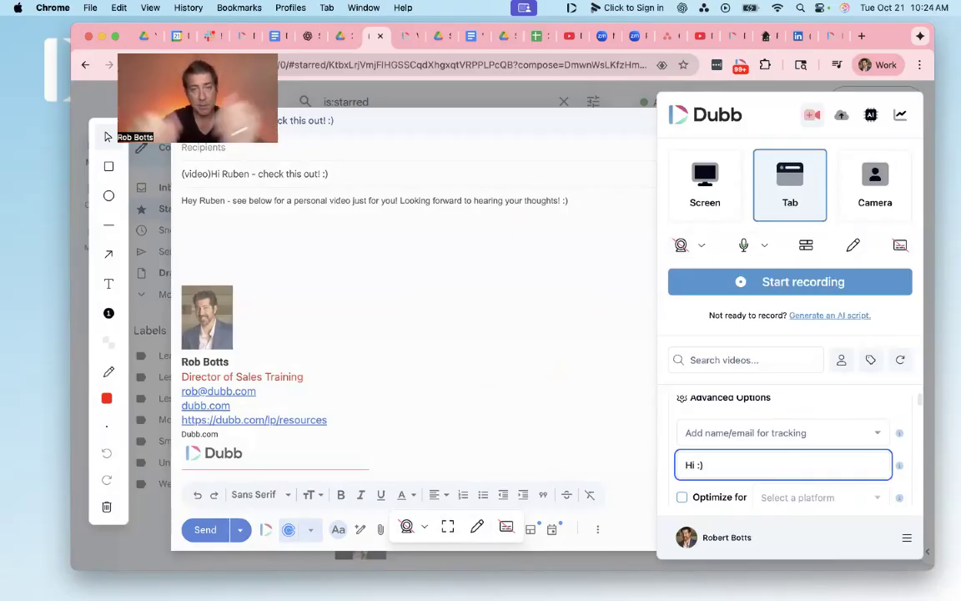
scroll(787, 468, up, 1)
click(762, 413)
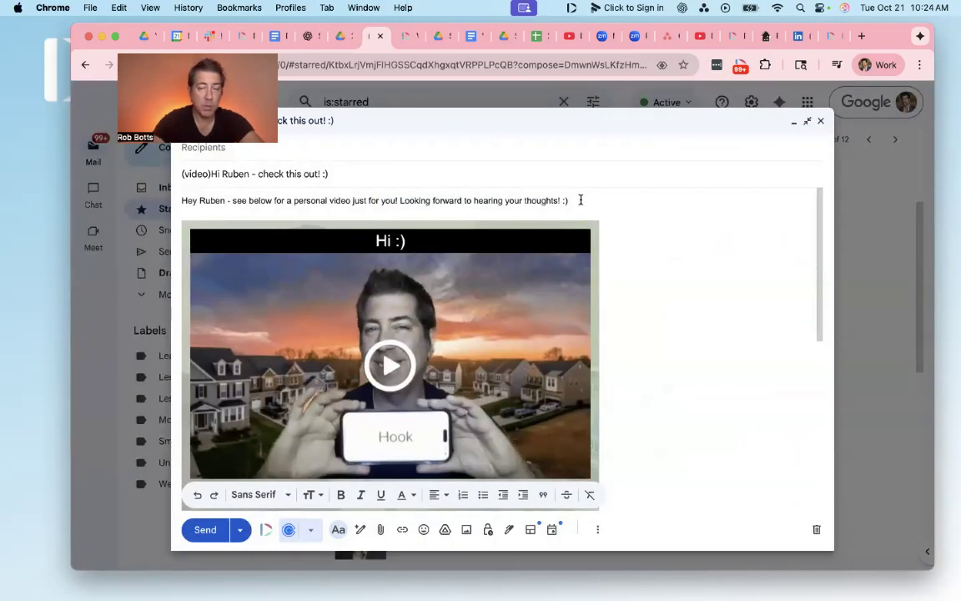
click(581, 200)
key(Return)
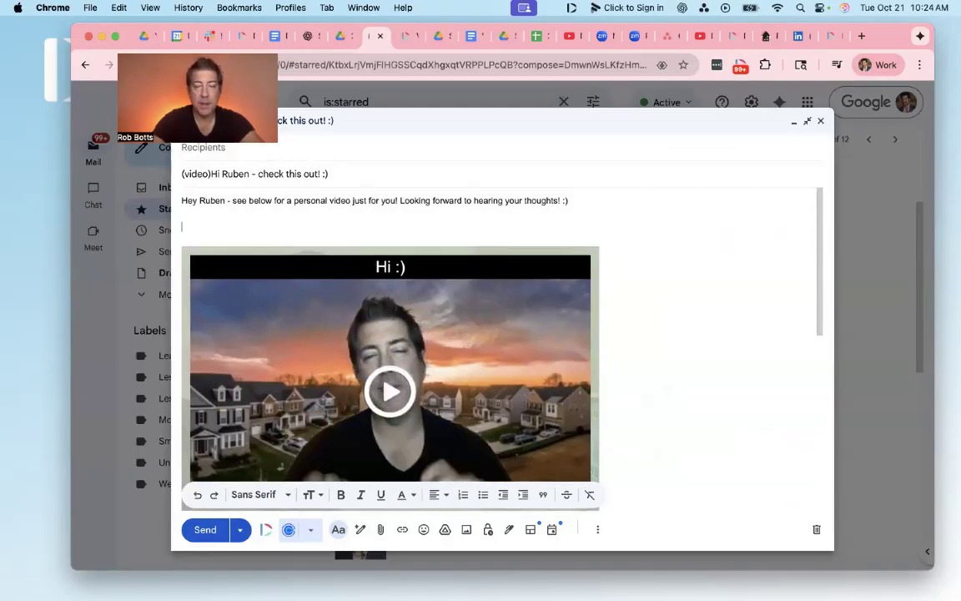
- Copy the Test 10 video for email with the personalization text "Hi :)" and paste it below the message sentence in the Gmail draft
click(826, 36)
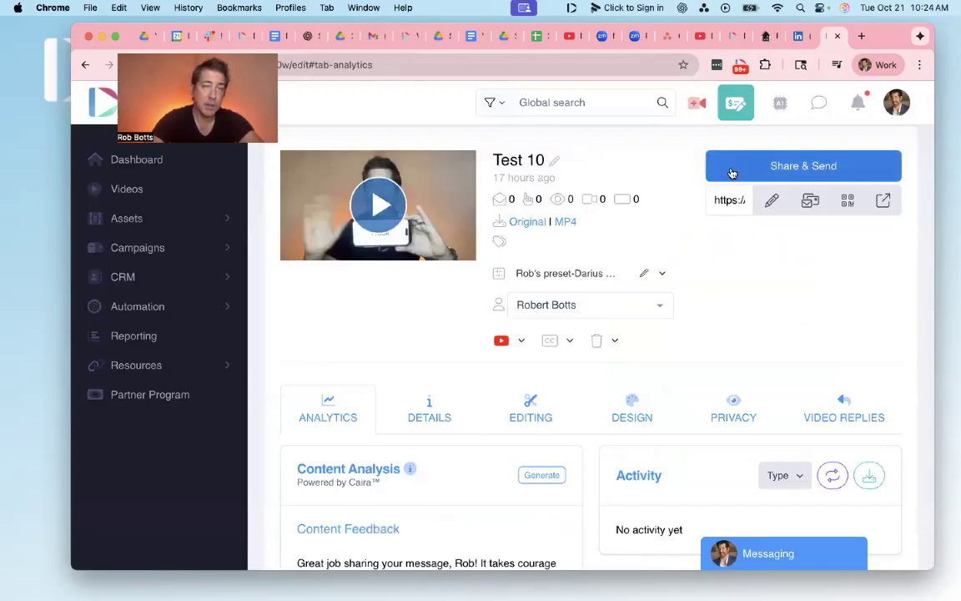
click(775, 160)
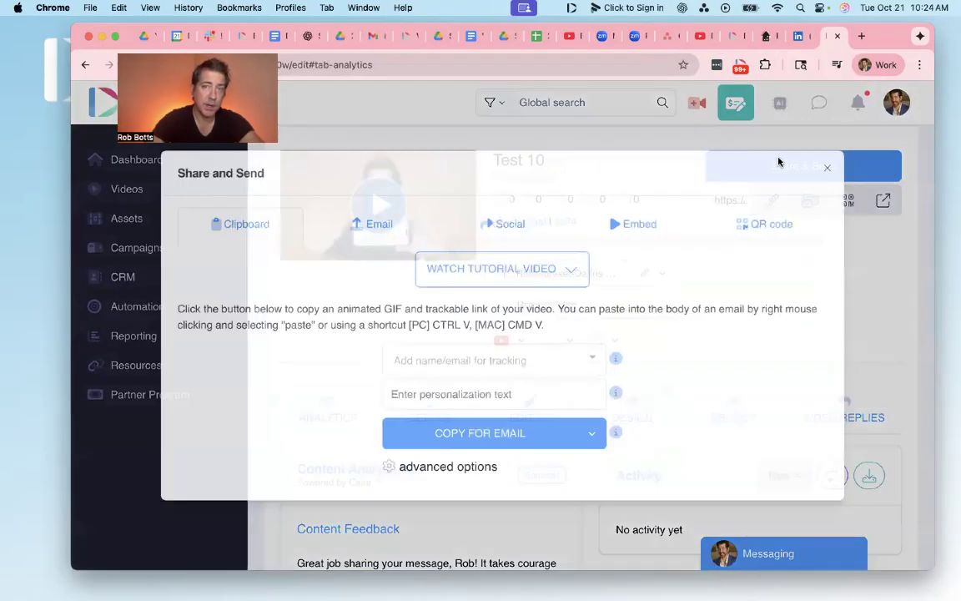
click(427, 386)
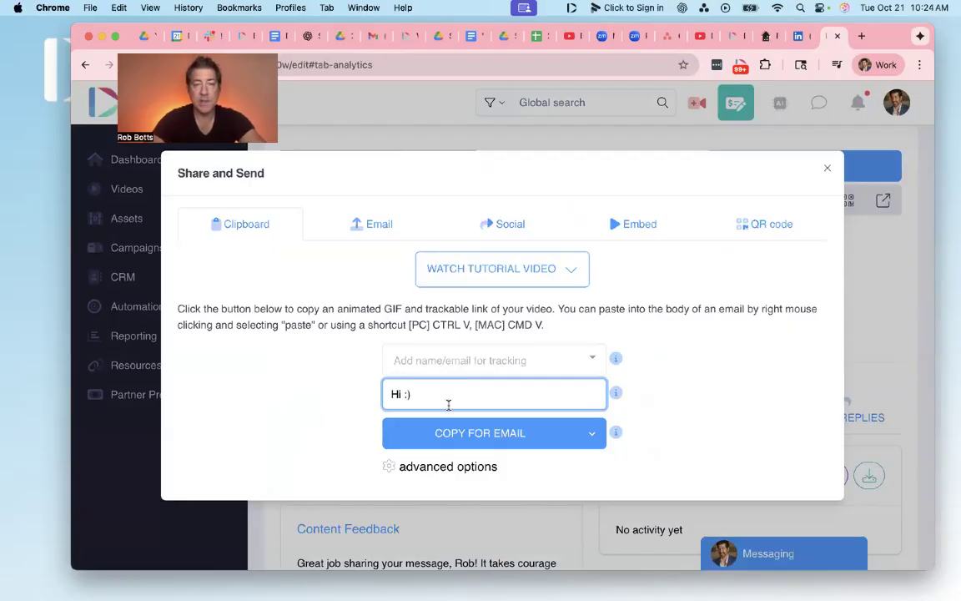
click(448, 437)
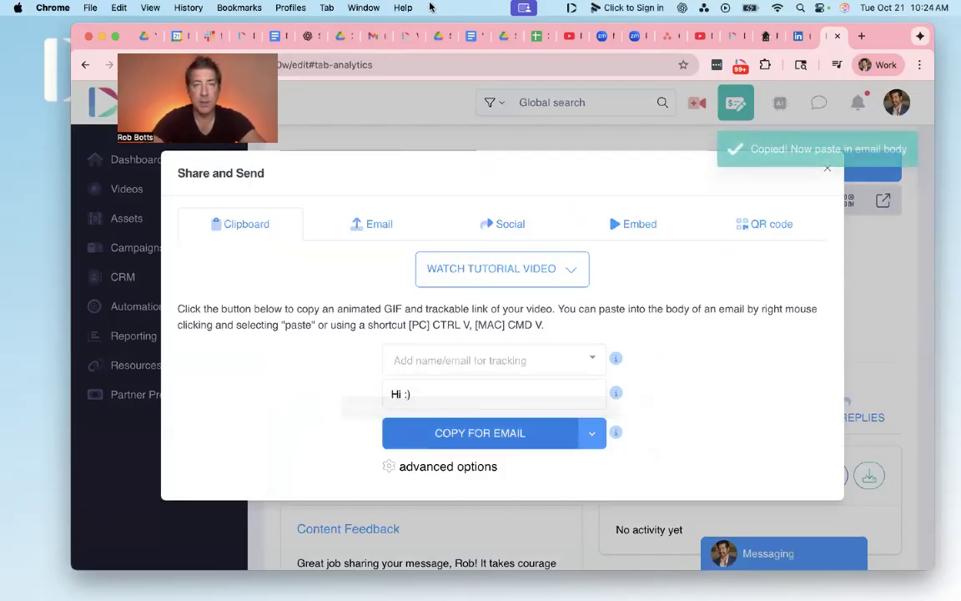
click(372, 36)
click(256, 222)
key(super+v)
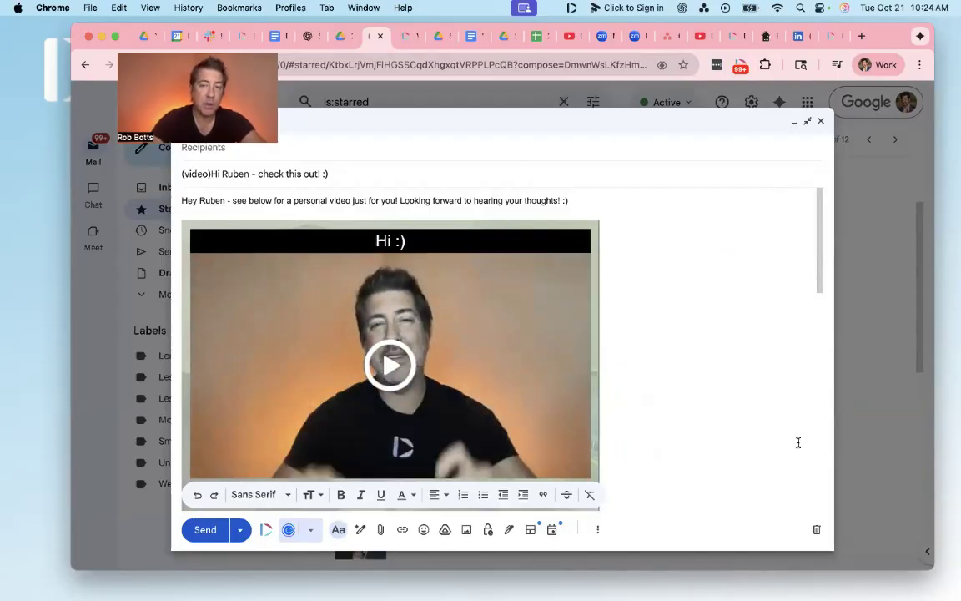
- Discard the email draft and view the starred example email "Hey there - change in the market!" with its video preview
click(817, 529)
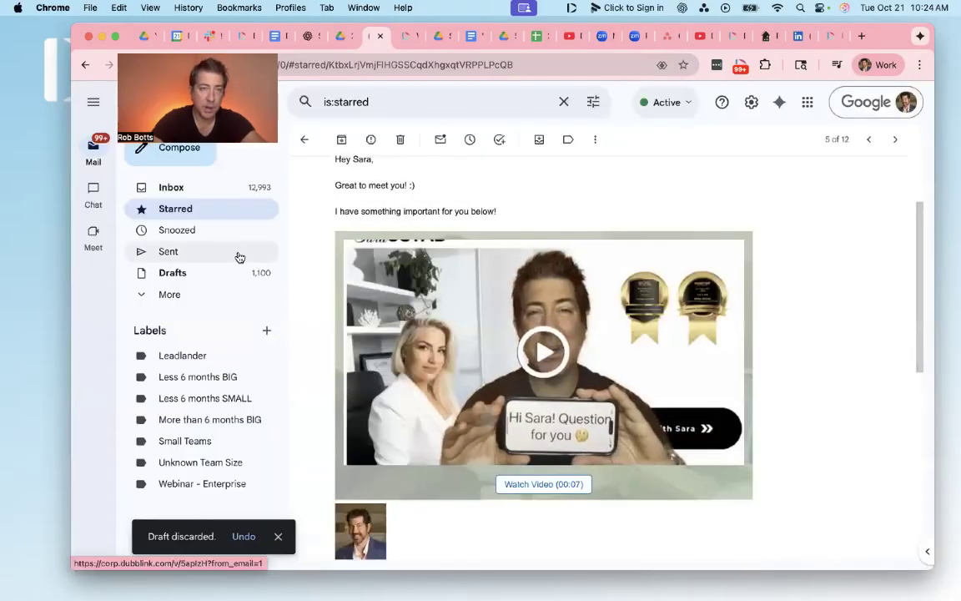
click(167, 210)
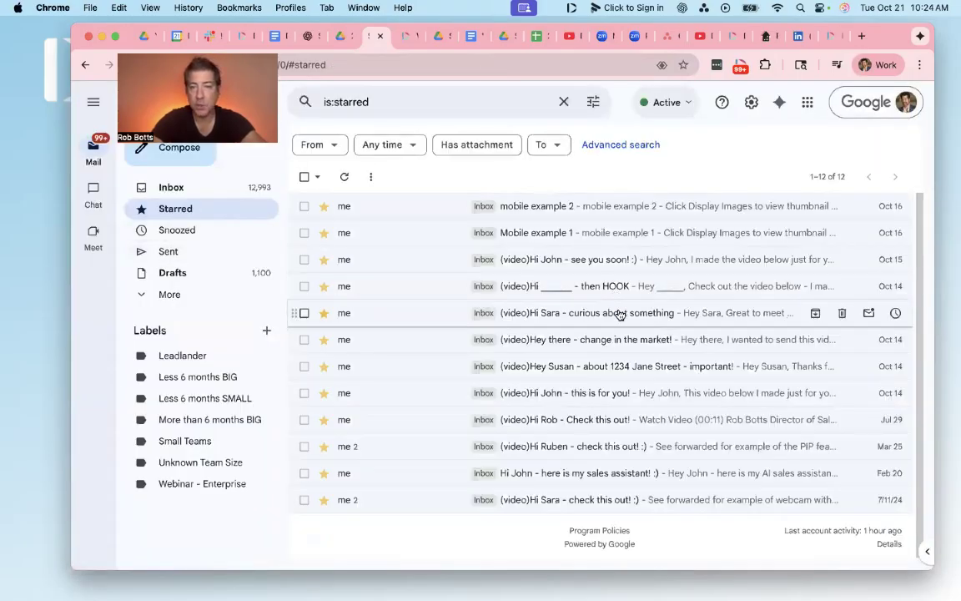
click(584, 340)
scroll(687, 364, down, 2)
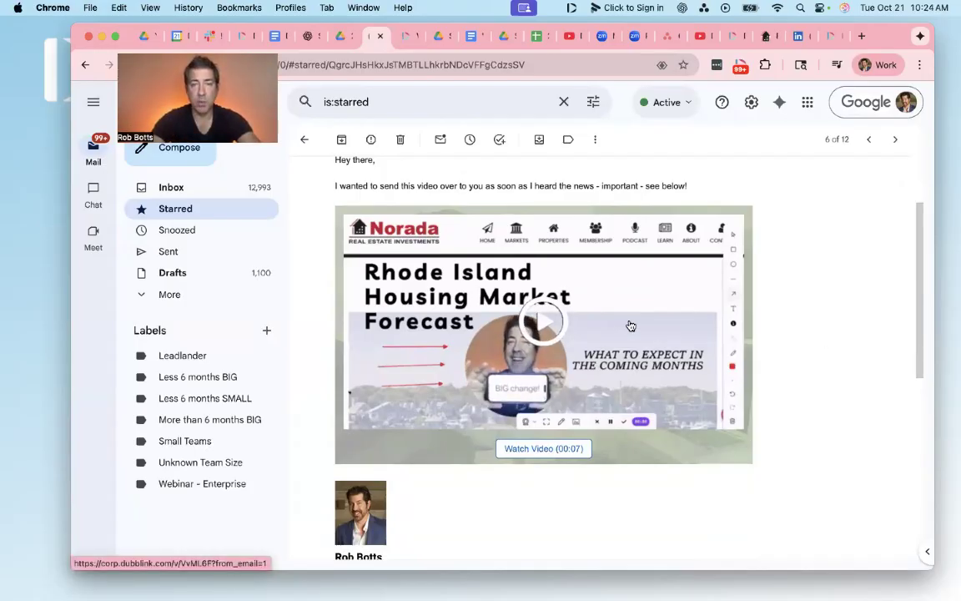
- Switch to the prospect's LinkedIn profile, open the Dubb recorder and move the webcam overlay nearer the profile picture
click(798, 36)
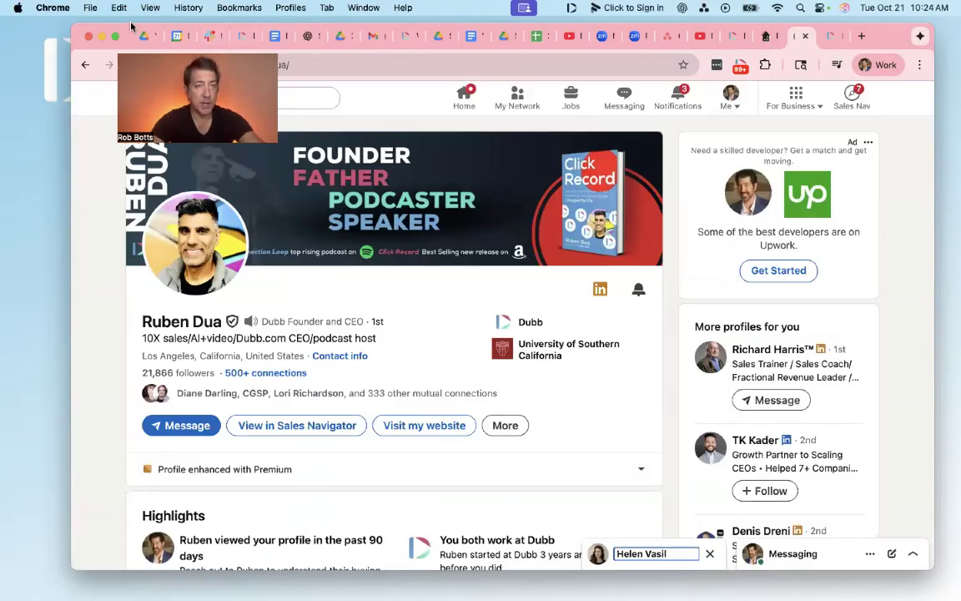
click(741, 67)
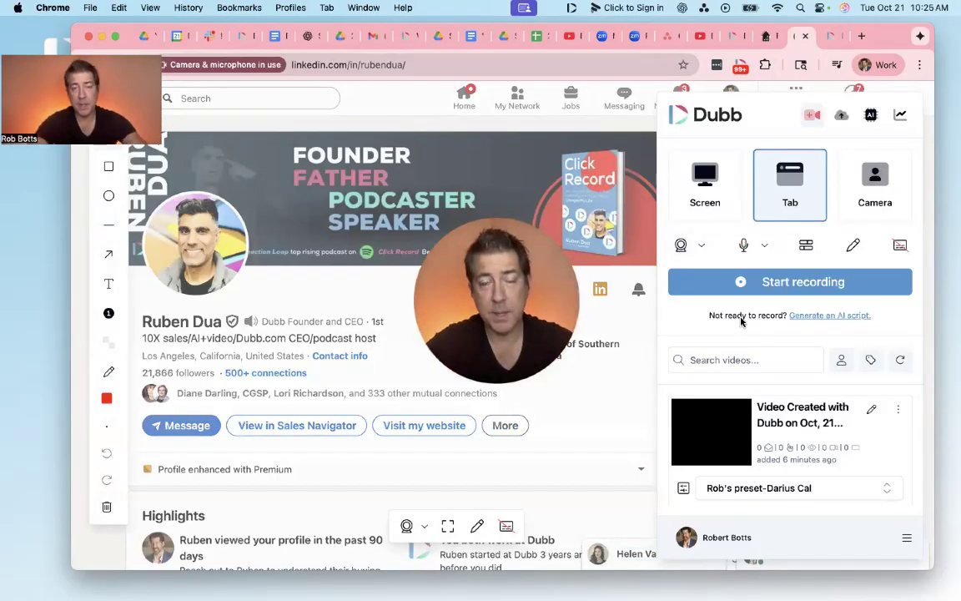
drag(551, 302, 435, 336)
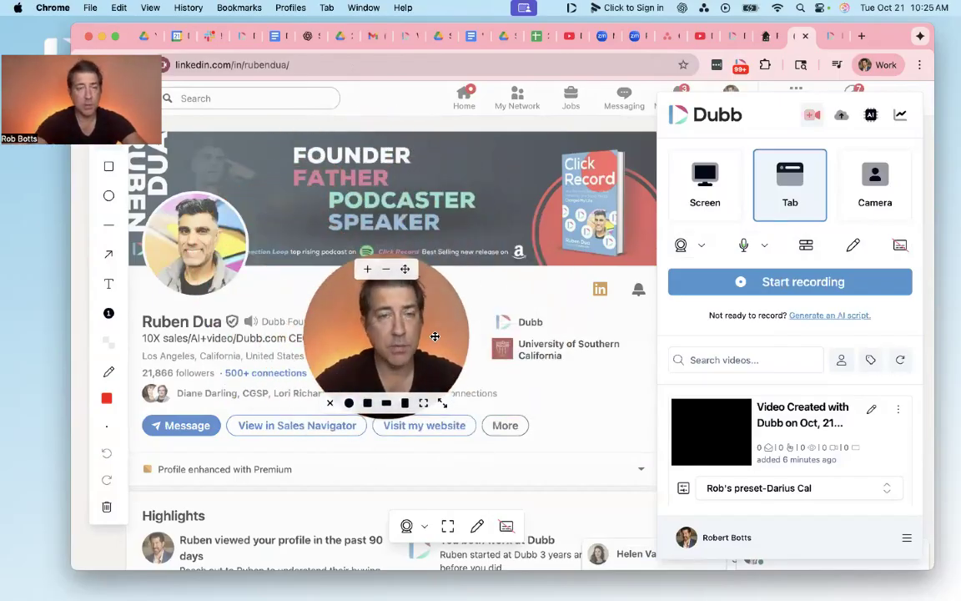
drag(407, 339, 397, 297)
- Try the webcam overlay in landscape, portrait and square shapes, and return it to the circle
click(380, 354)
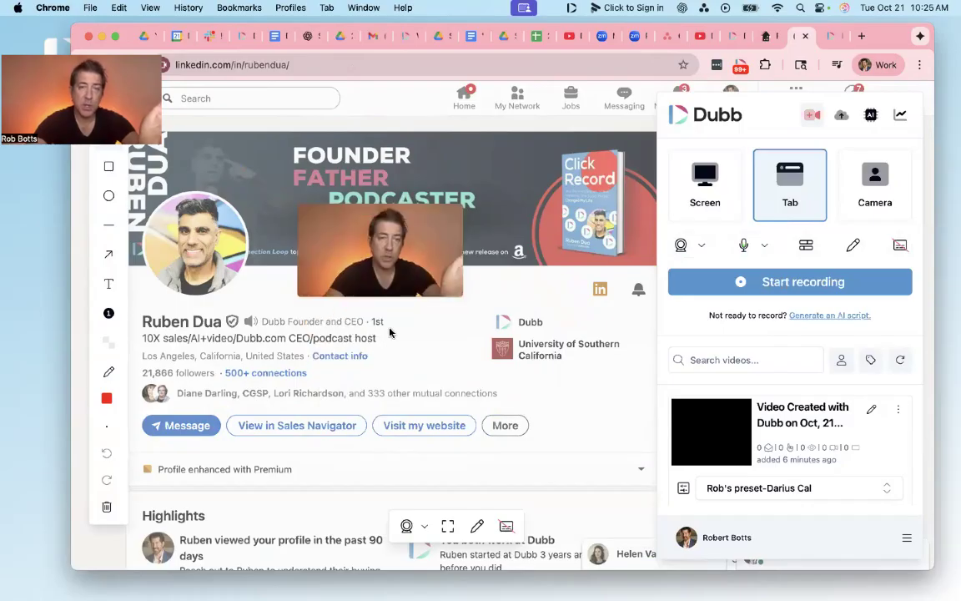
click(399, 280)
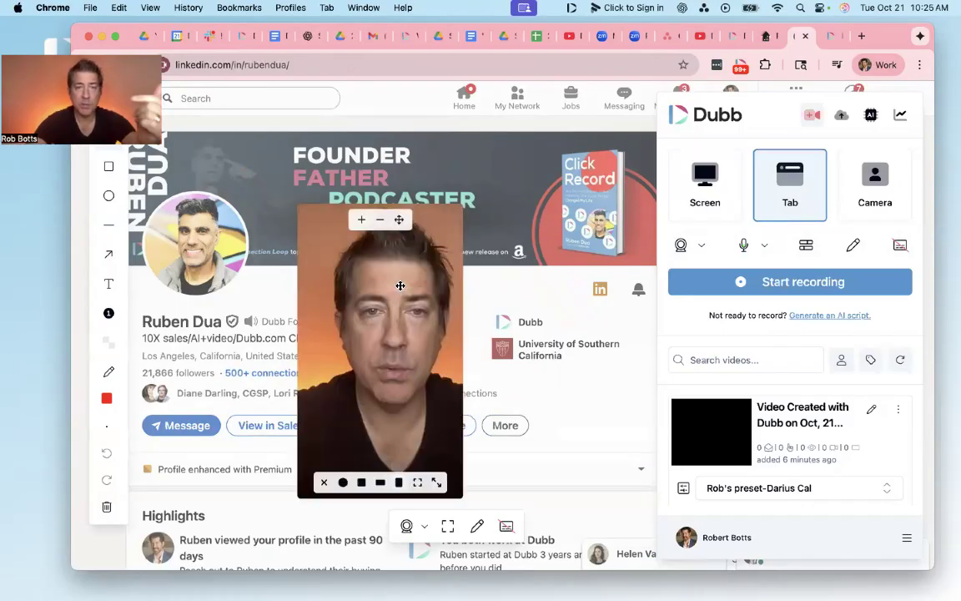
click(361, 481)
click(342, 354)
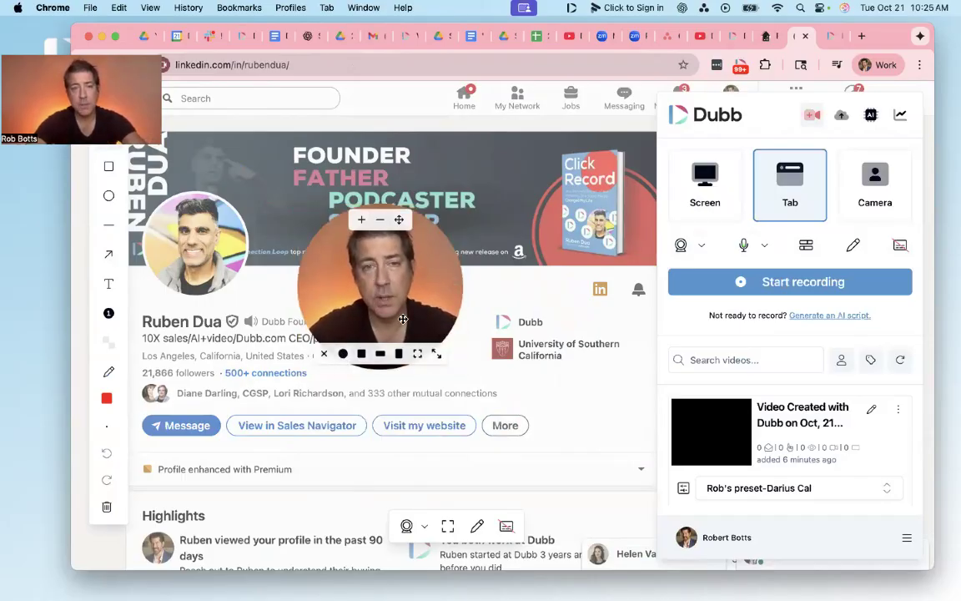
- Enlarge the circular webcam overlay, shrink it back to a small circle and place it directly beside the LinkedIn profile picture
drag(435, 353, 601, 459)
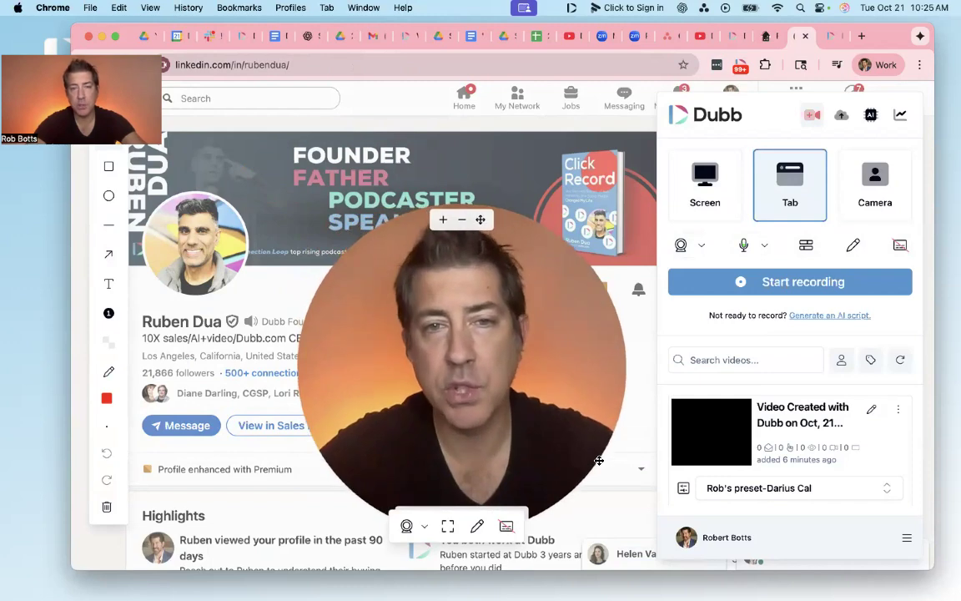
drag(550, 401, 498, 334)
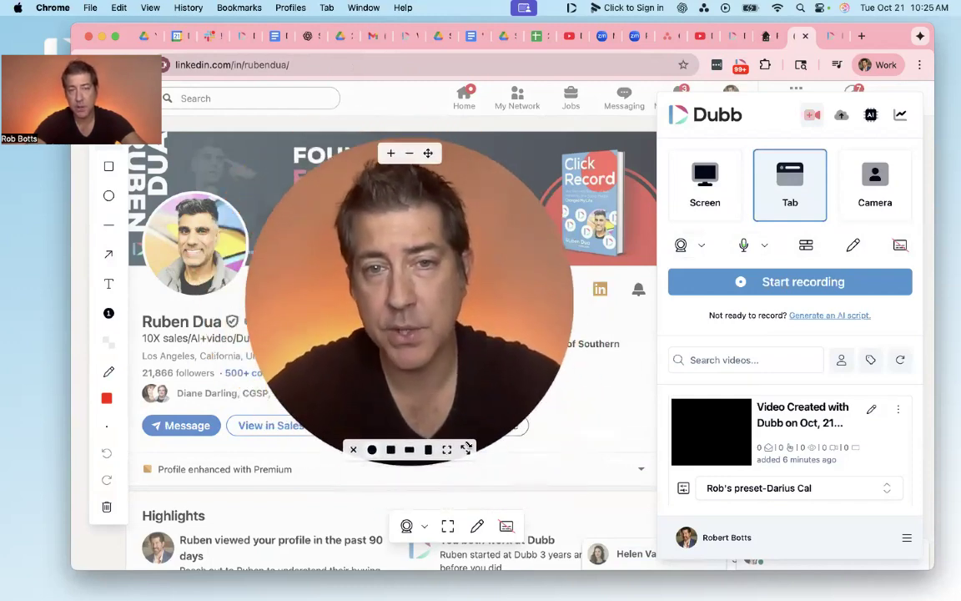
drag(465, 449, 382, 284)
drag(287, 196, 301, 241)
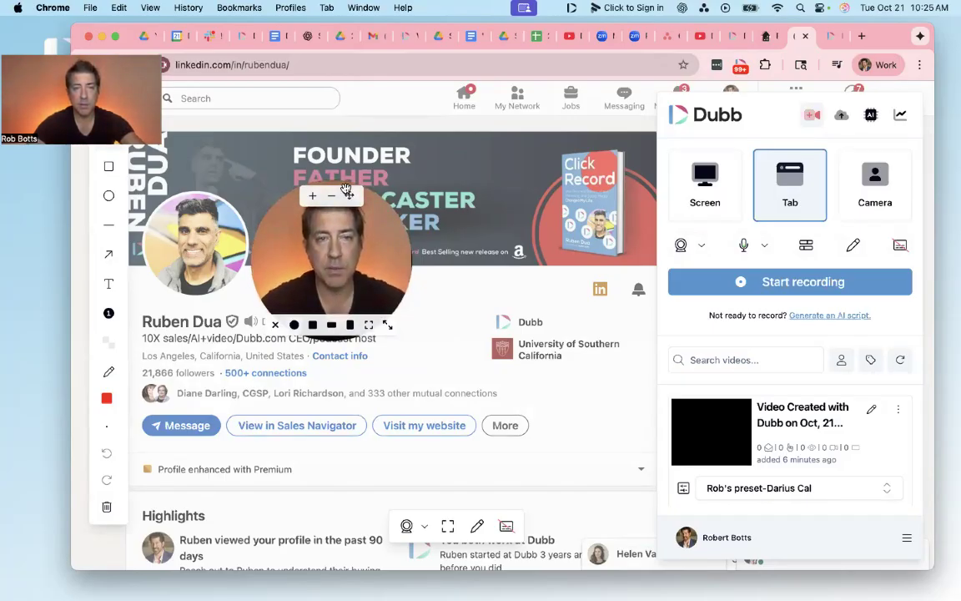
- Try the webcam in full screen, restore the small circle, and toggle the webcam off and on again
click(368, 324)
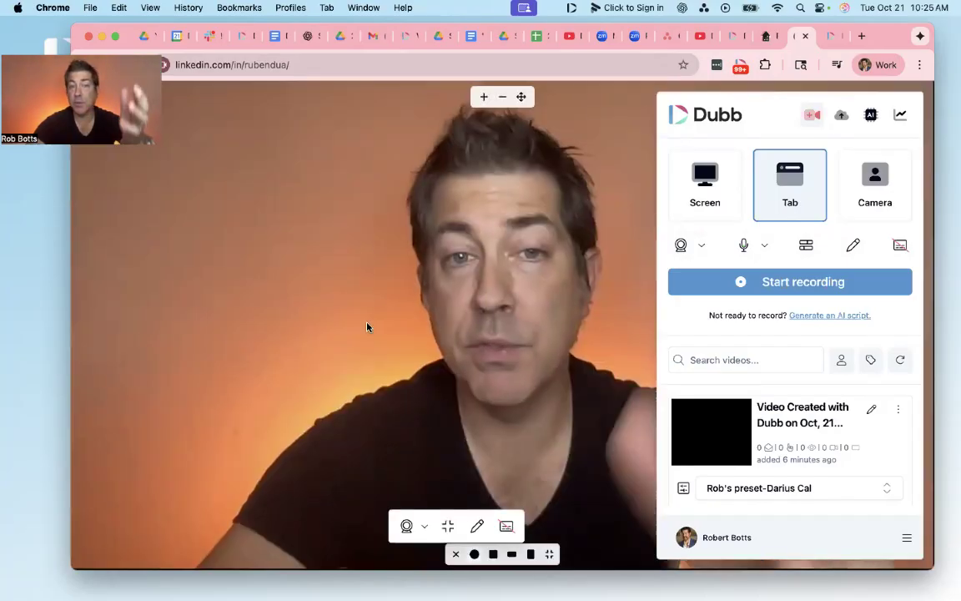
click(447, 526)
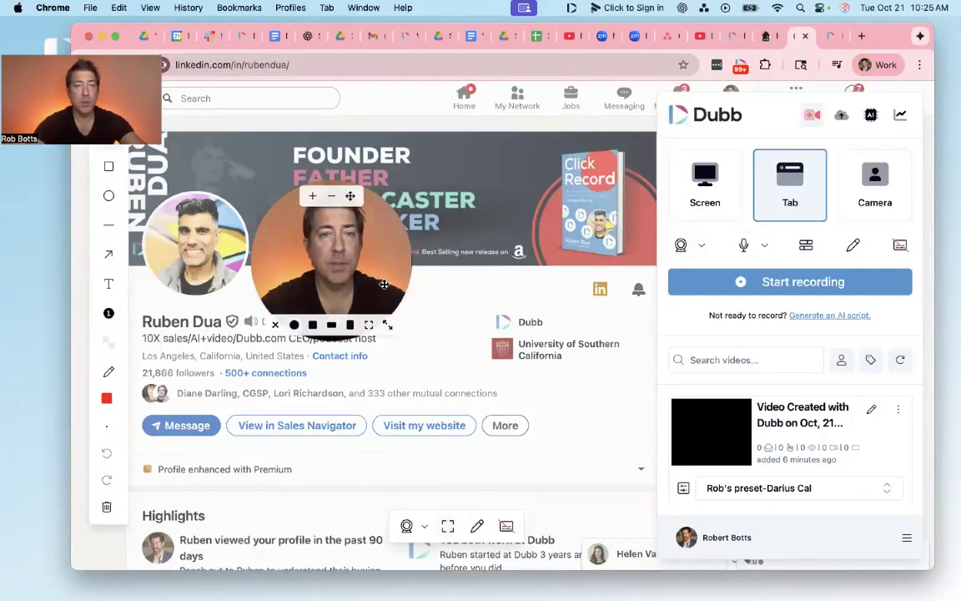
click(680, 246)
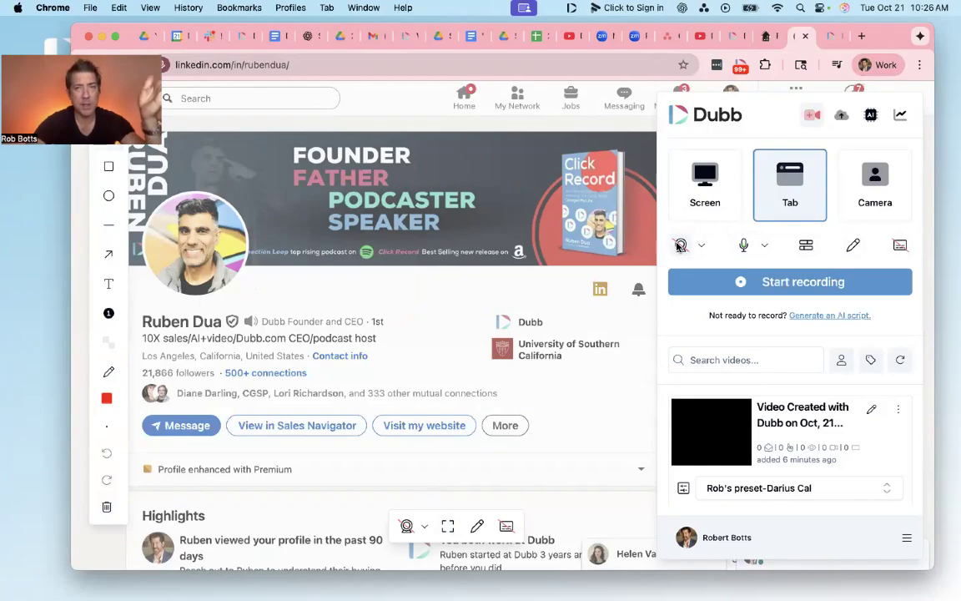
click(680, 246)
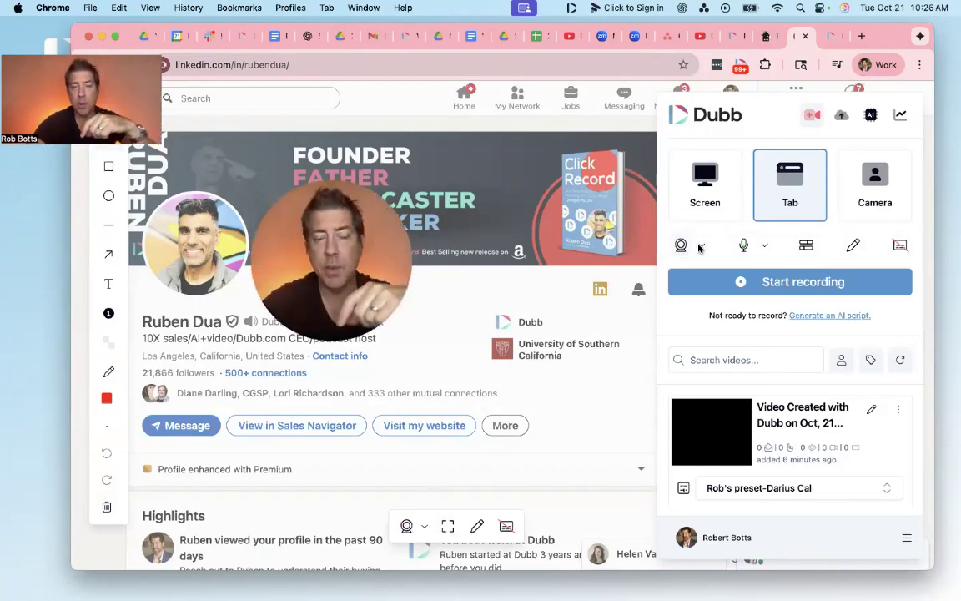
- Try displaying the profile picture instead of the webcam, return to the FaceTime HD Camera, and review the remaining camera options
click(701, 246)
click(722, 324)
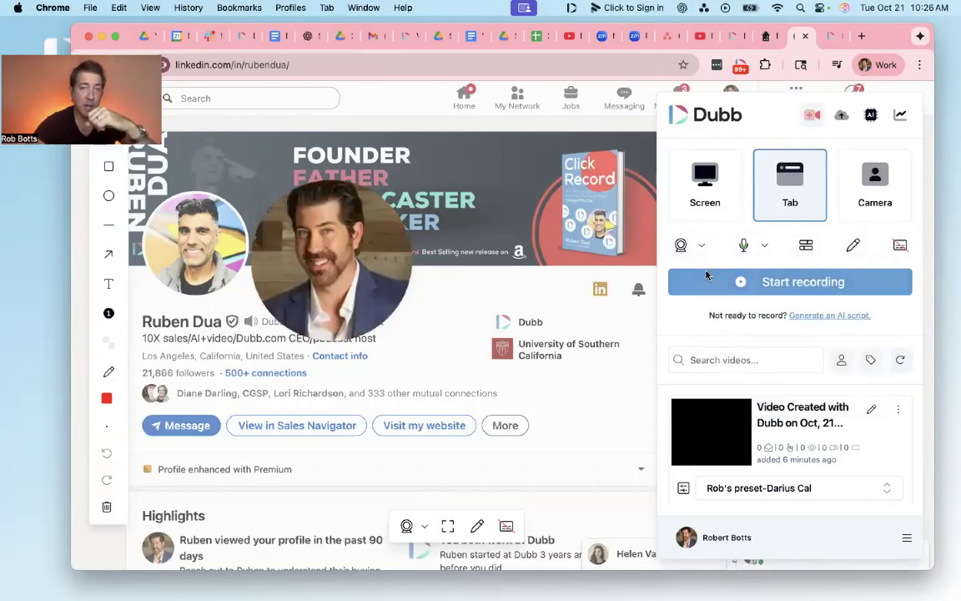
click(701, 246)
click(719, 298)
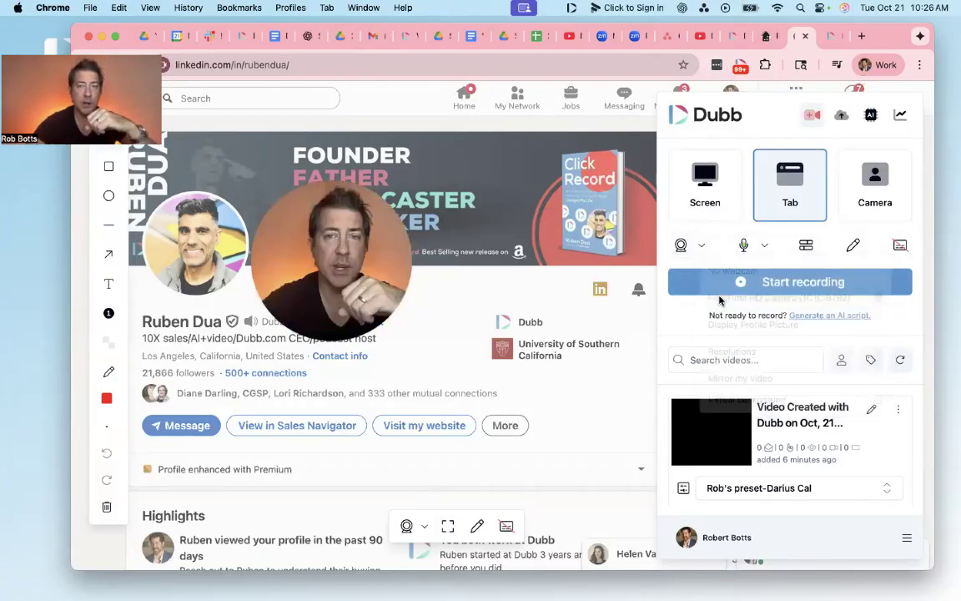
click(701, 247)
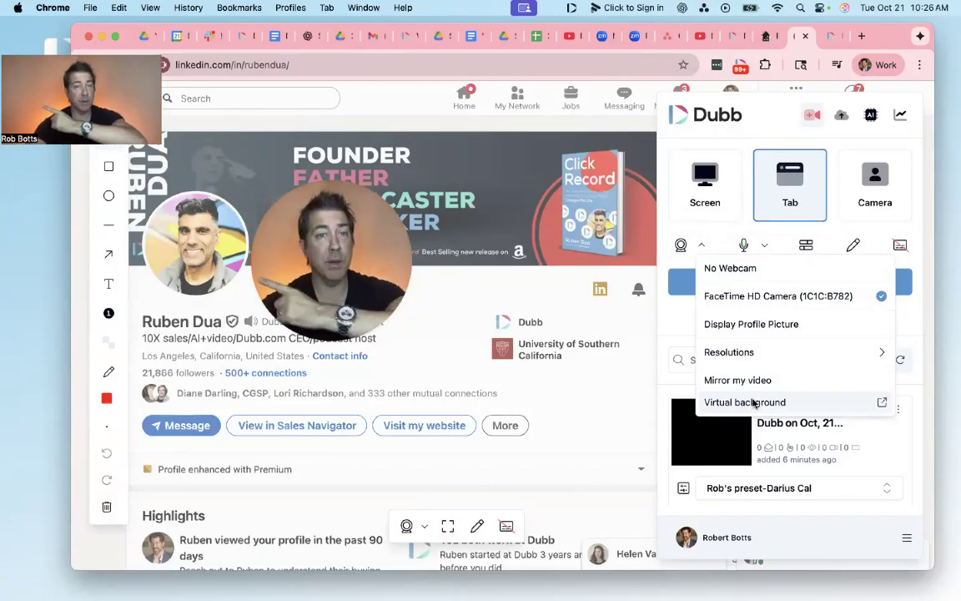
click(705, 232)
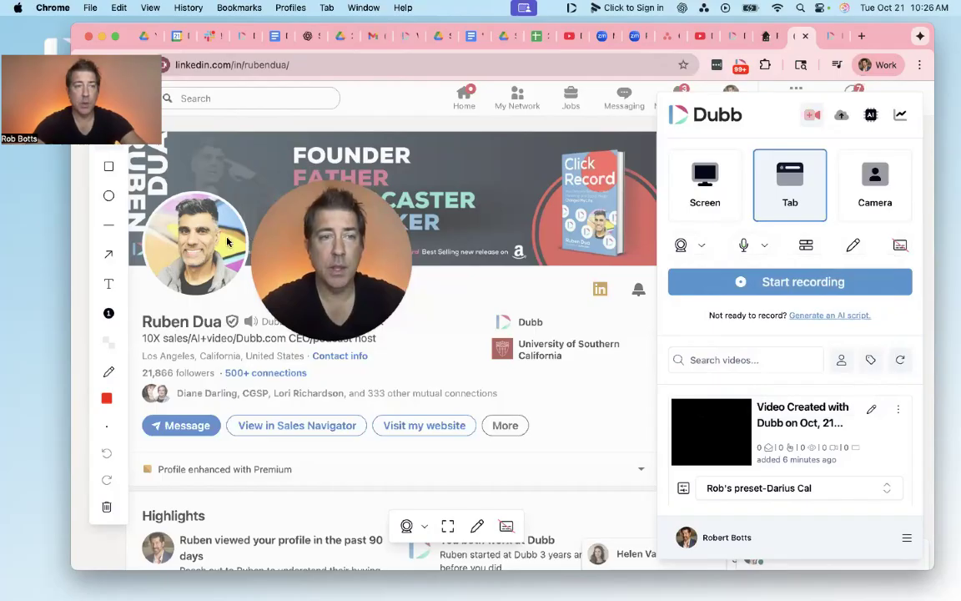
- Shift the drawing toolbar slightly, open the teleprompter over the LinkedIn page and load the text "Make money work for you."
mouse_move(125, 240)
mouse_down()
mouse_move(397, 259)
mouse_move(427, 187)
mouse_move(483, 236)
mouse_move(468, 224)
mouse_move(288, 201)
mouse_move(71, 251)
mouse_move(119, 243)
mouse_up()
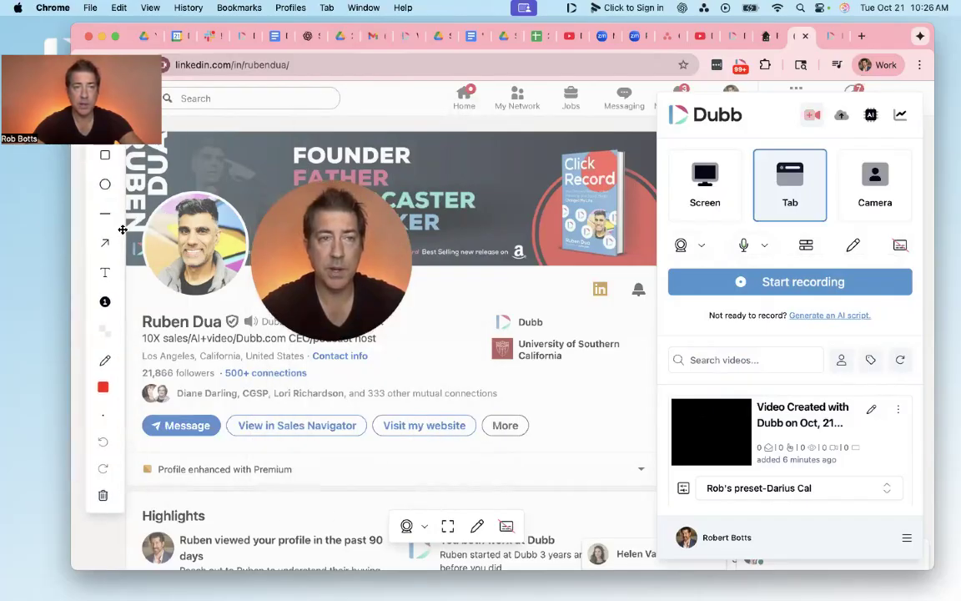
click(901, 246)
drag(357, 46, 572, 115)
click(567, 144)
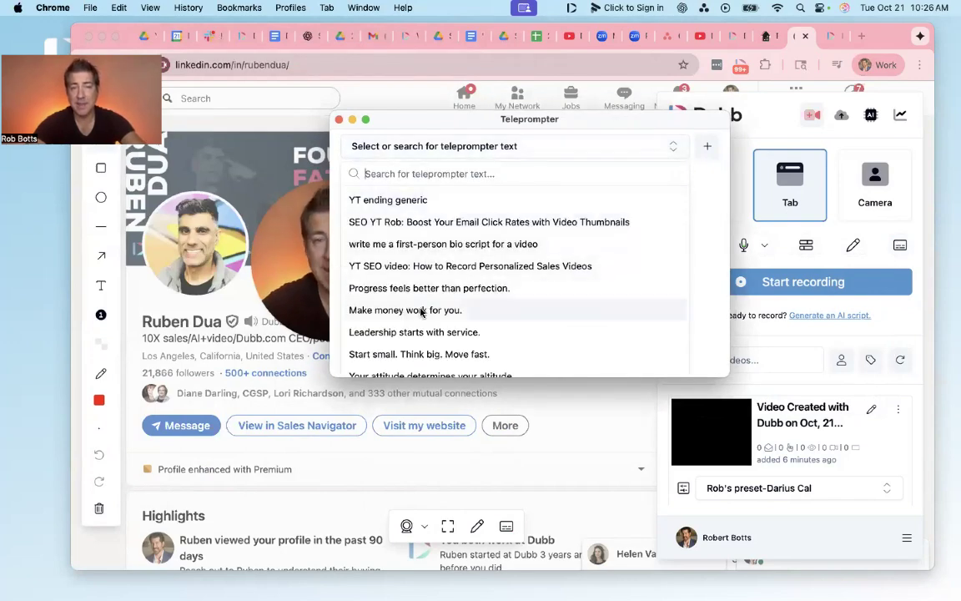
click(538, 309)
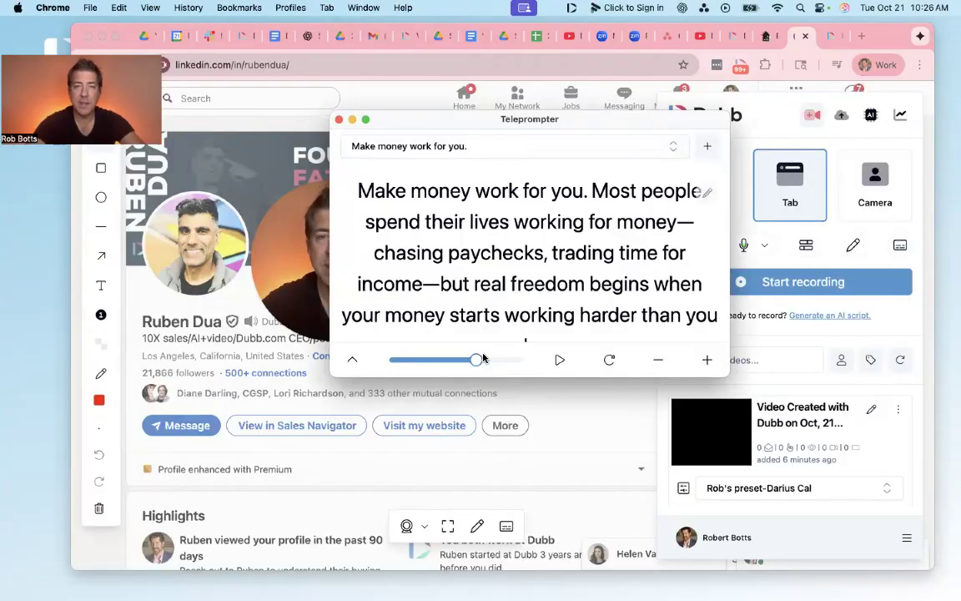
- Increase the teleprompter's scrolling speed, play the script briefly and return to its beginning
drag(476, 361, 502, 357)
click(559, 359)
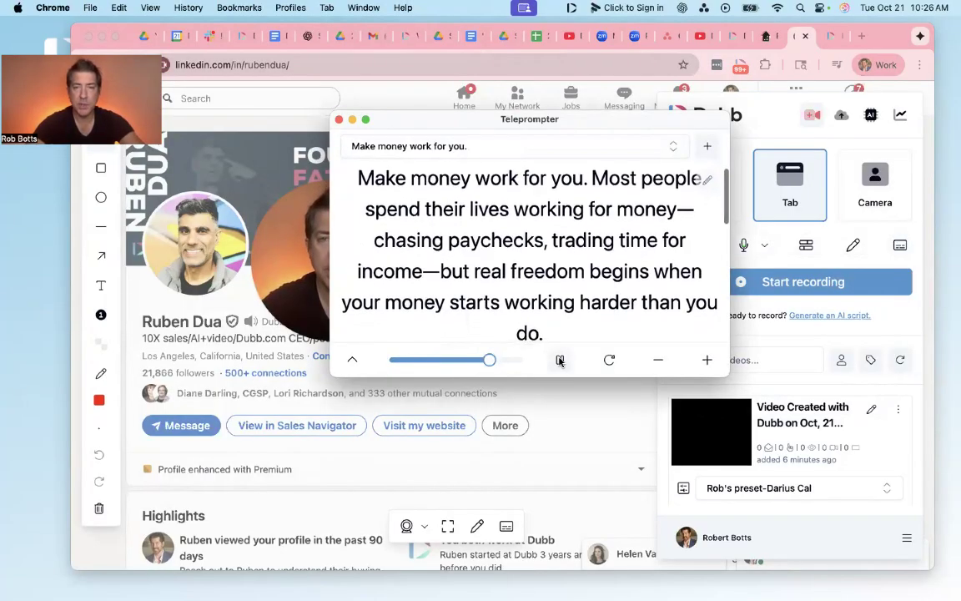
scroll(614, 243, up, 2)
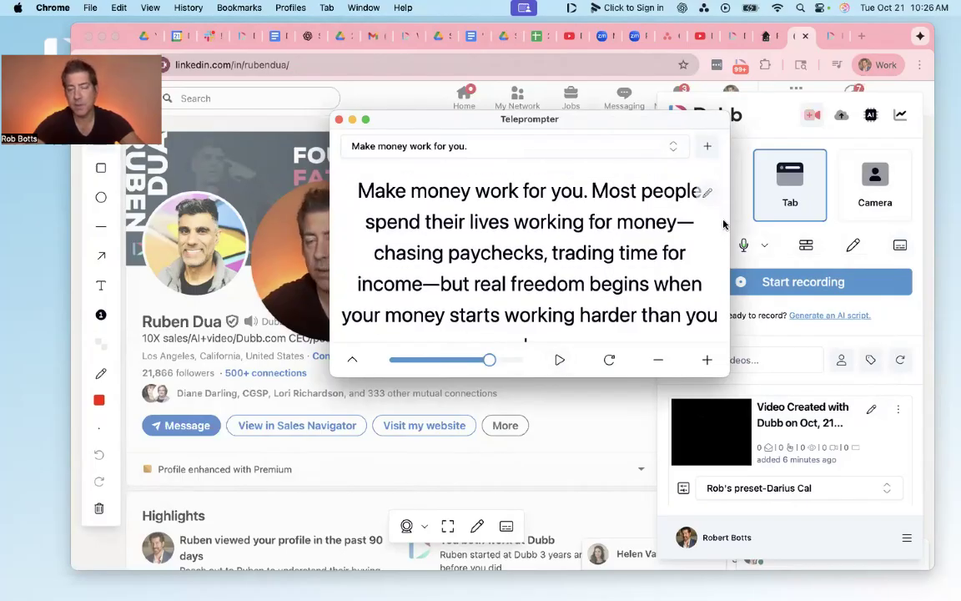
- Narrow the teleprompter window, place it against the screen's upper edge near the camera, and leave it behind the browser window
mouse_move(611, 119)
mouse_down()
mouse_move(462, 120)
mouse_move(608, 117)
mouse_up()
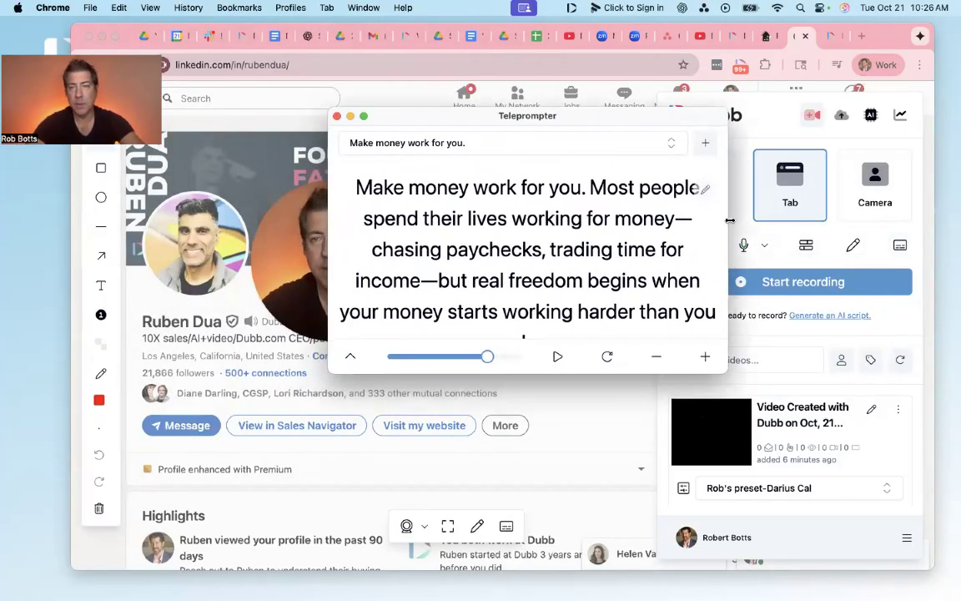
drag(727, 218, 605, 219)
drag(525, 120, 552, 26)
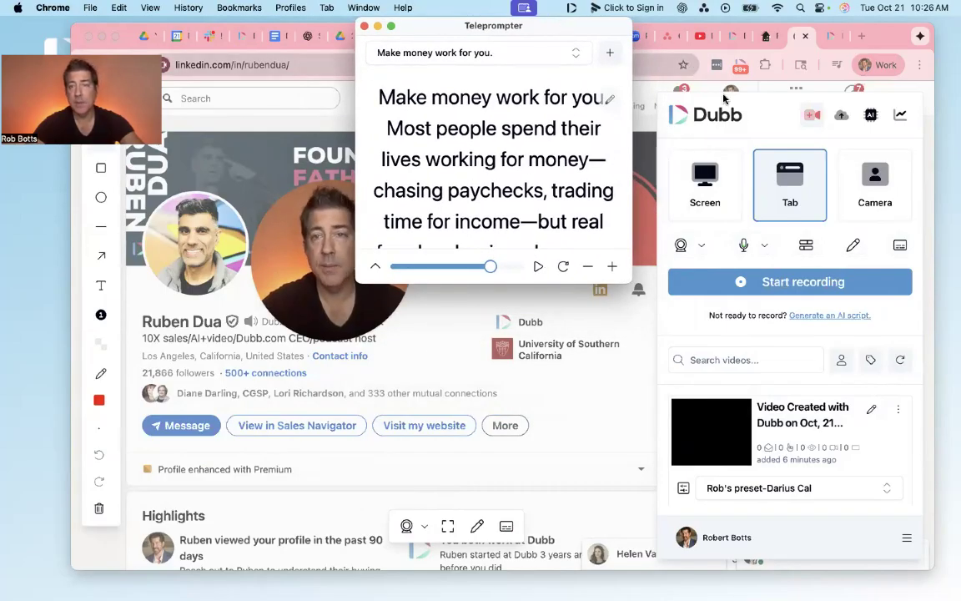
key(super+w)
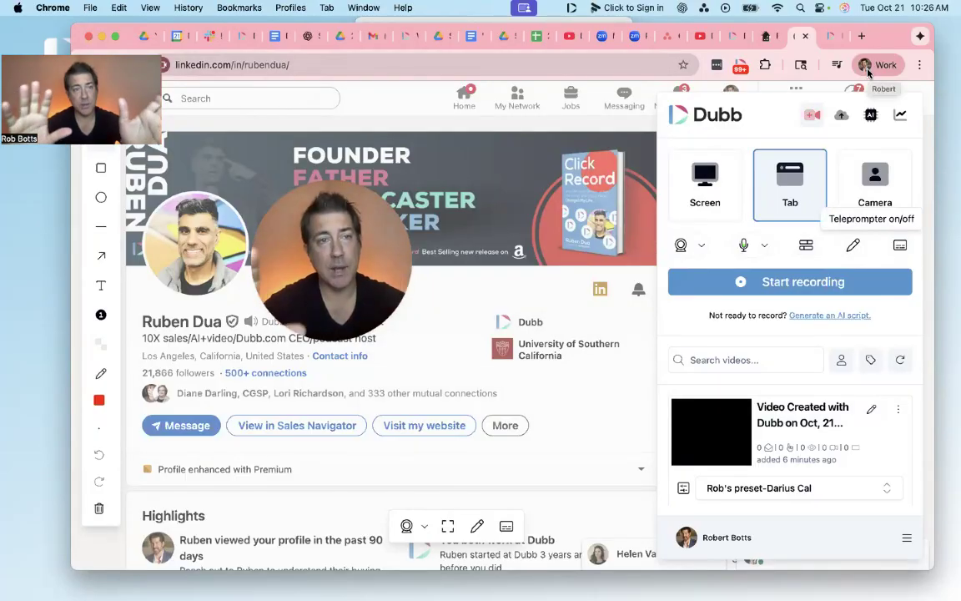
mouse_move(890, 37)
mouse_down()
mouse_move(871, 47)
mouse_move(885, 53)
mouse_move(889, 33)
mouse_up()
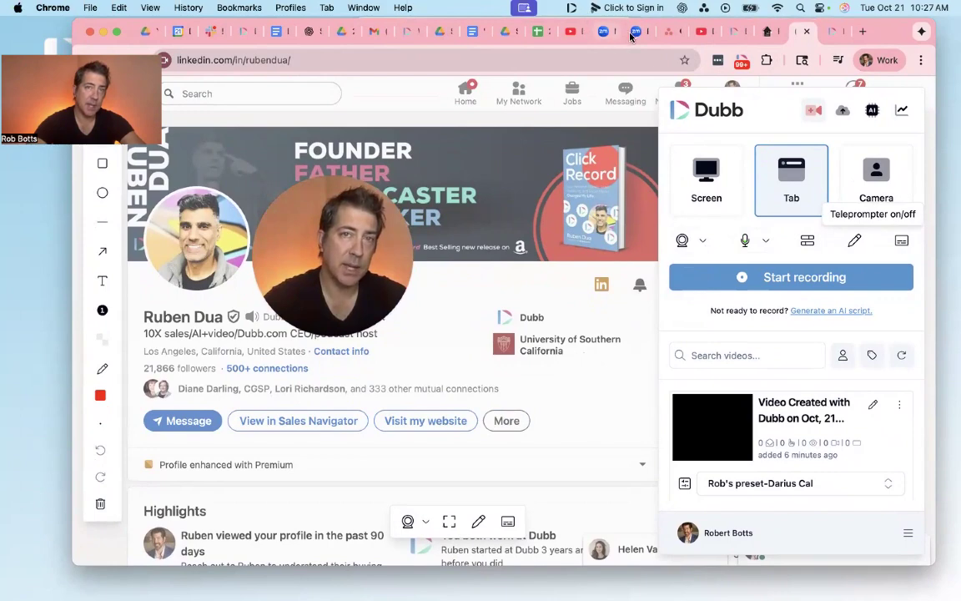
drag(889, 33, 887, 40)
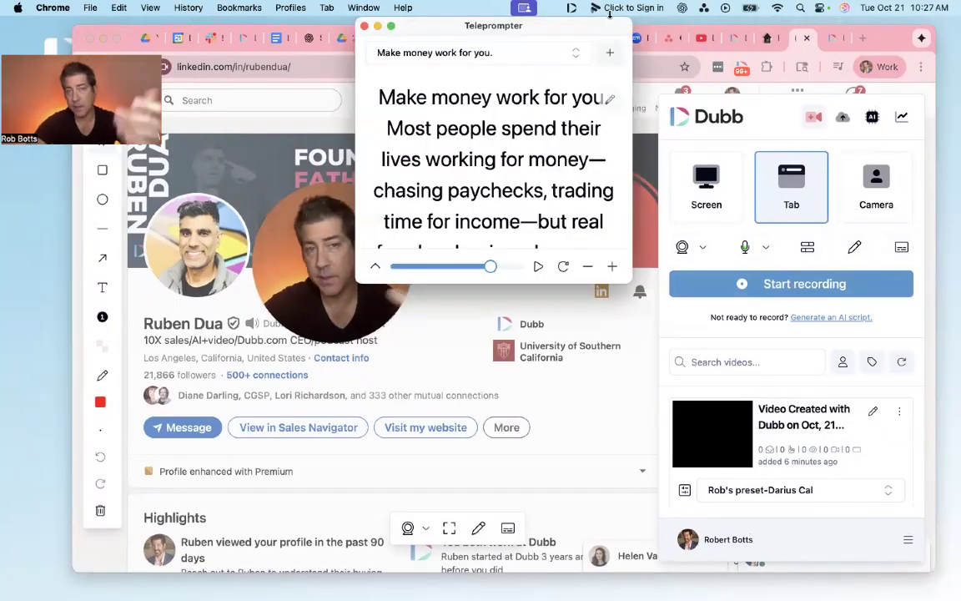
click(757, 107)
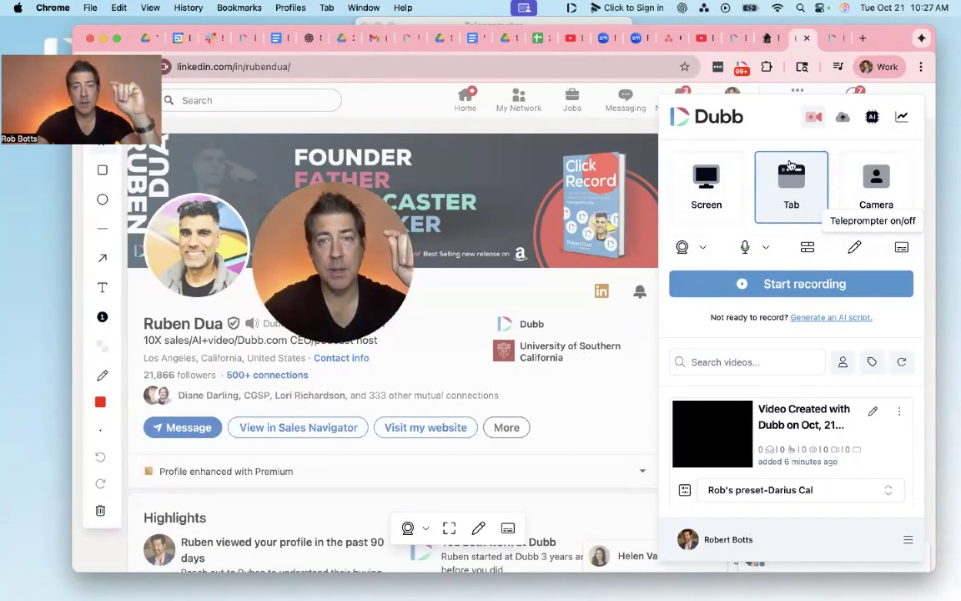
- Try the Screen and Camera recording modes, briefly bring the teleprompter forward, and return to Tab mode
click(706, 185)
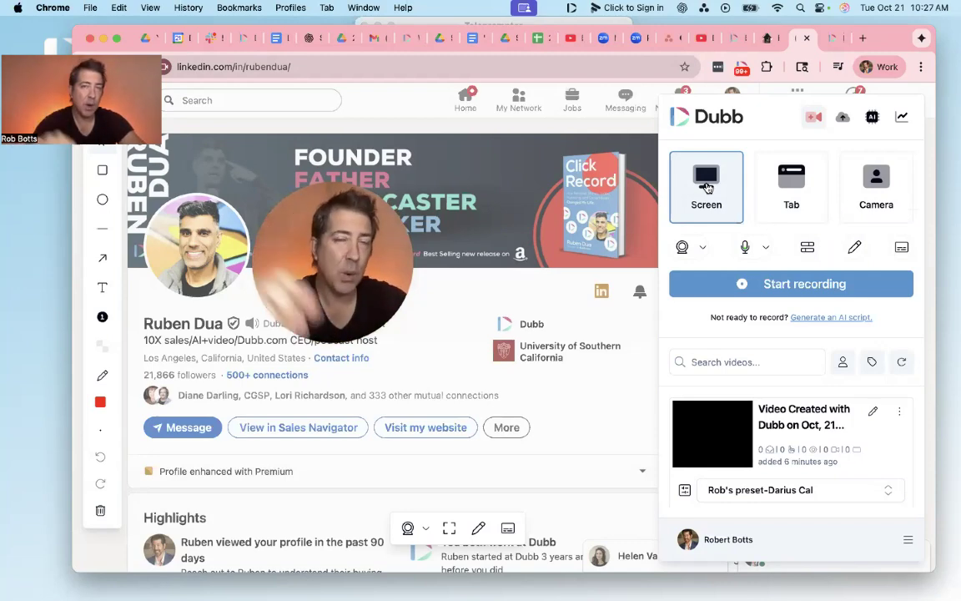
click(601, 20)
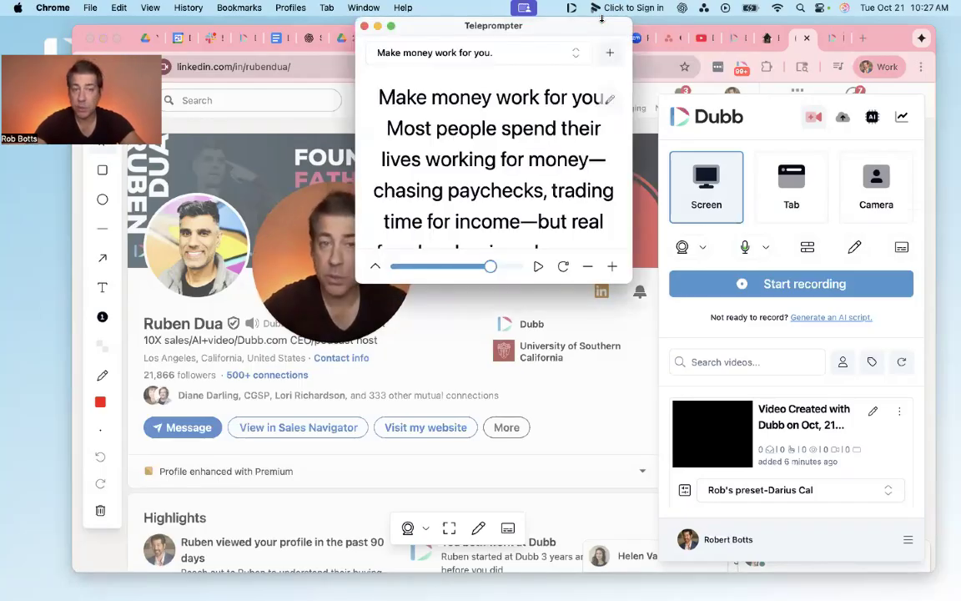
click(763, 111)
click(773, 190)
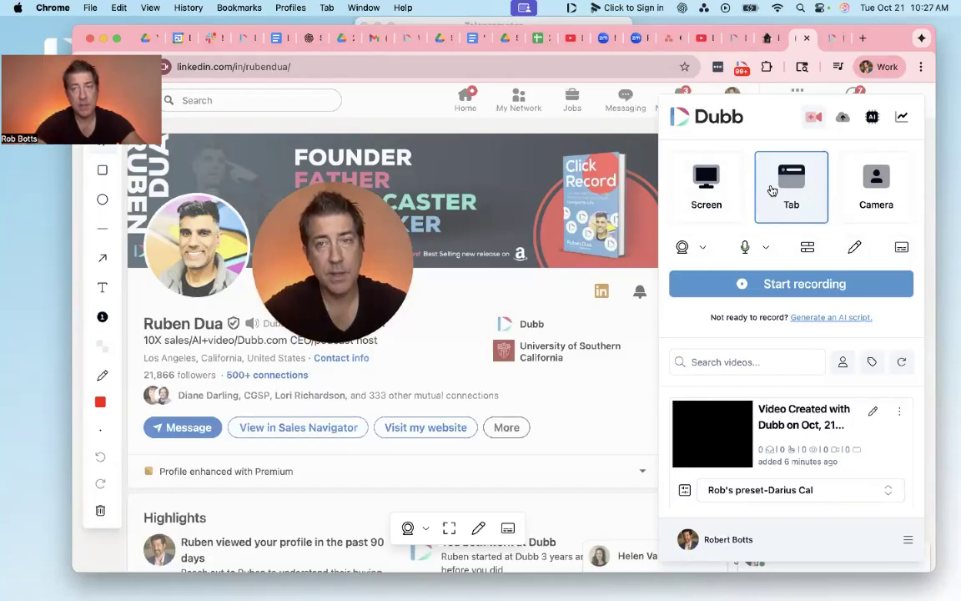
click(869, 192)
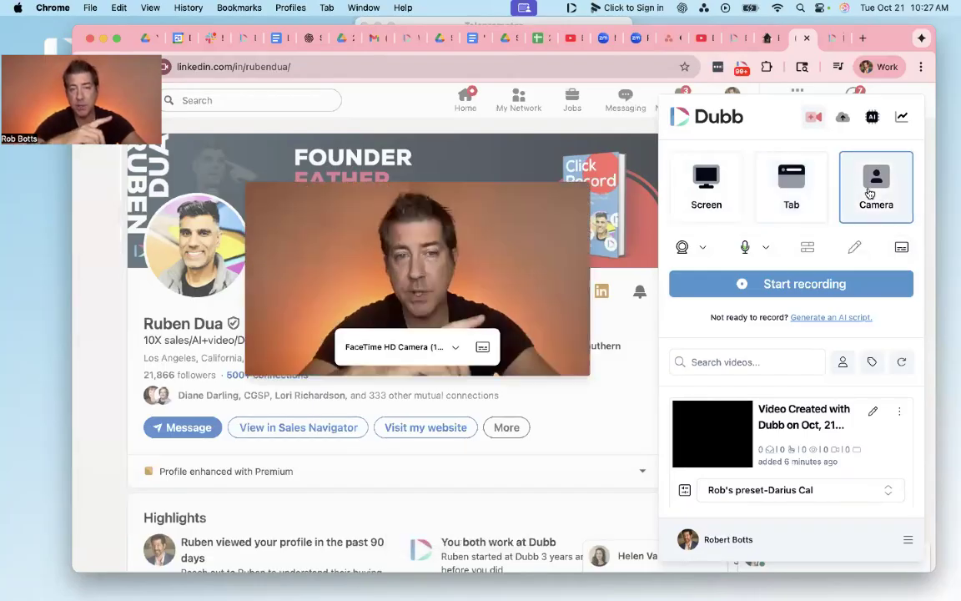
click(792, 183)
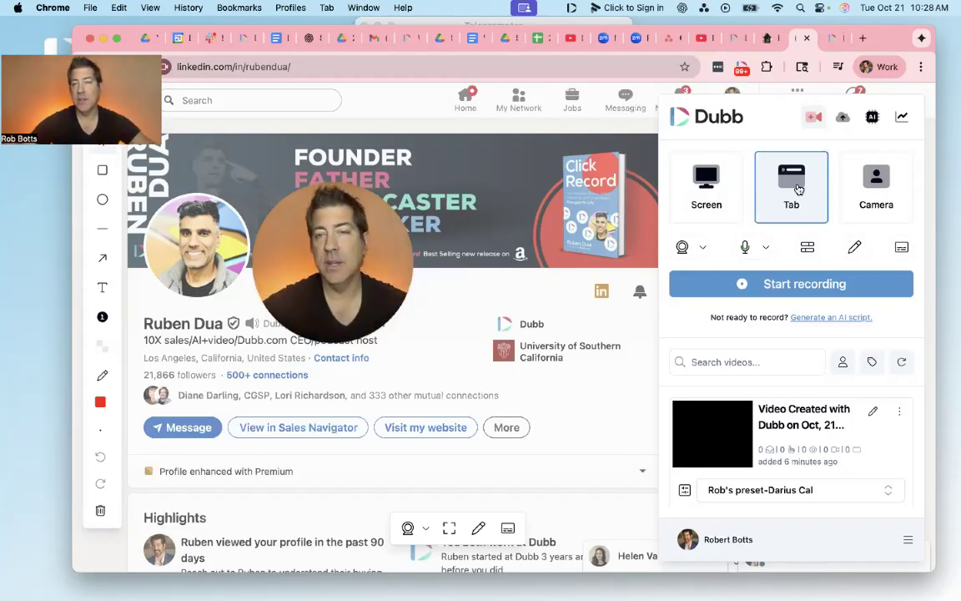
- Start a Tab recording that shares the LinkedIn profile tab together with its tab audio
click(815, 285)
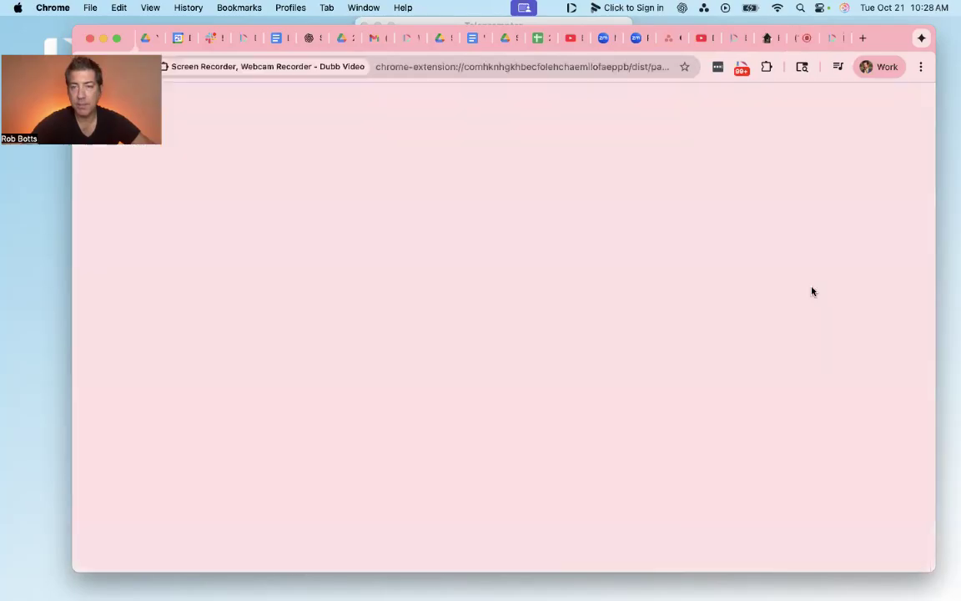
click(464, 222)
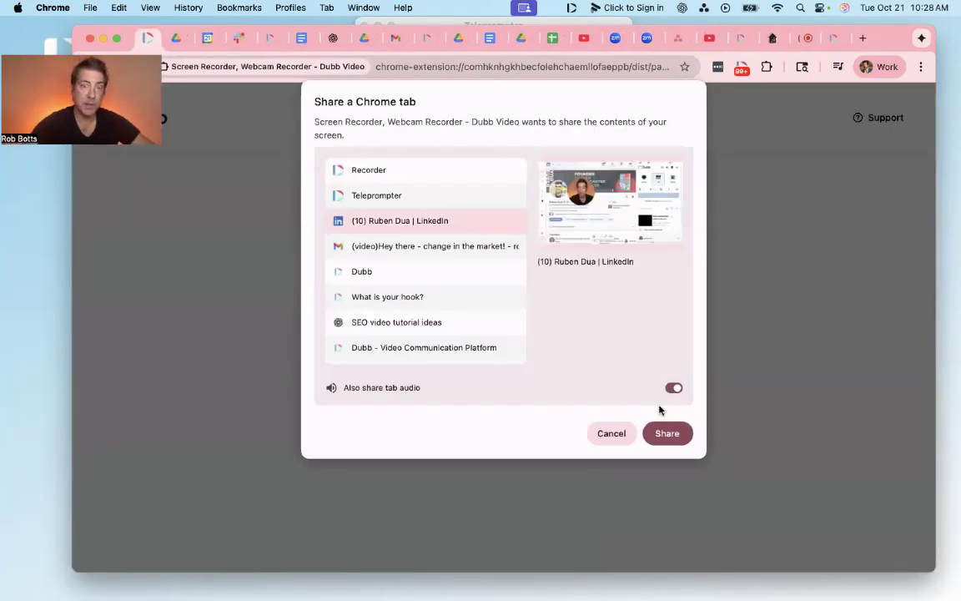
click(669, 433)
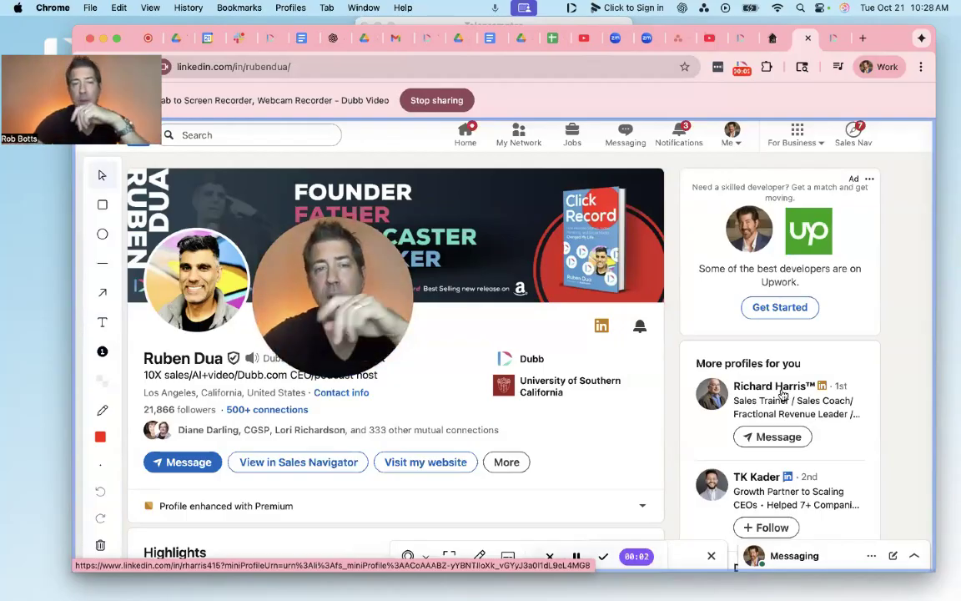
- Switch the webcam repeatedly between full screen and the small circle while recording, ending with the small circle
click(350, 360)
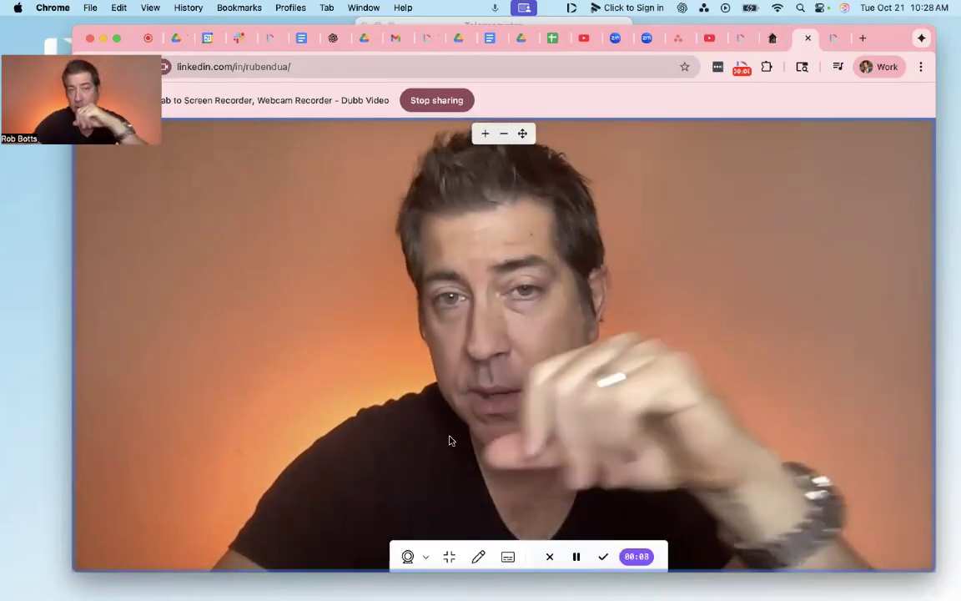
click(448, 554)
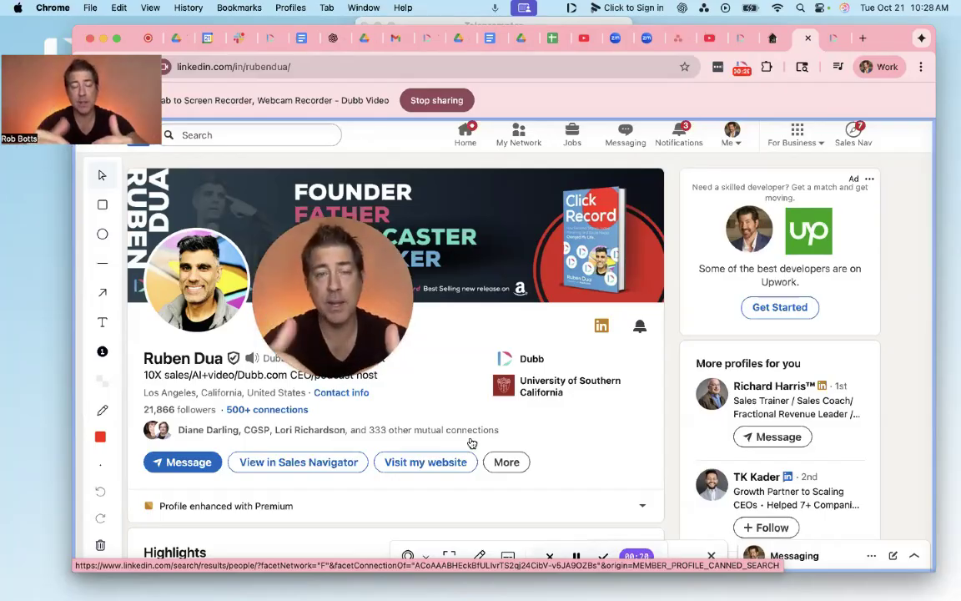
mouse_move(332, 303)
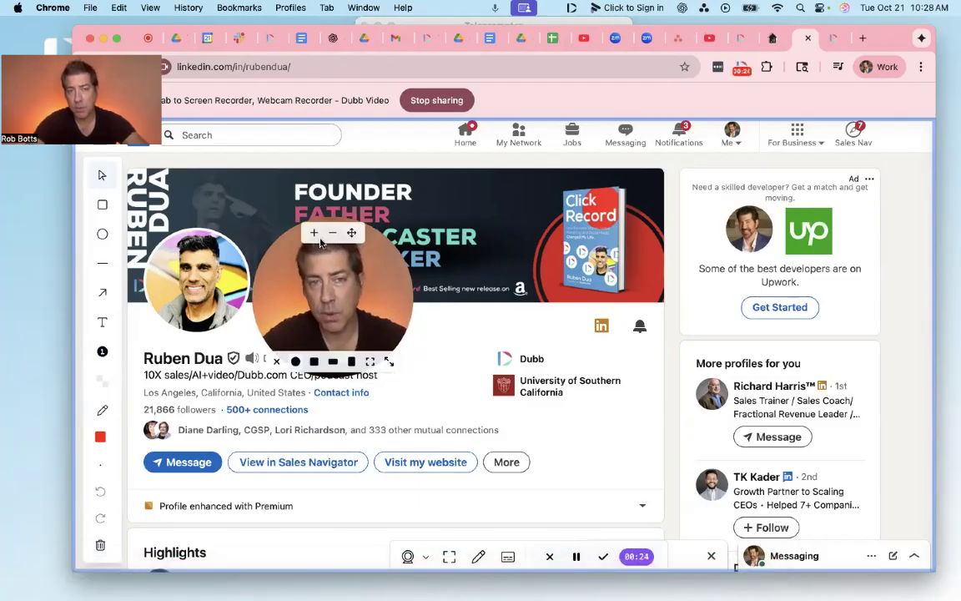
double_click(292, 287)
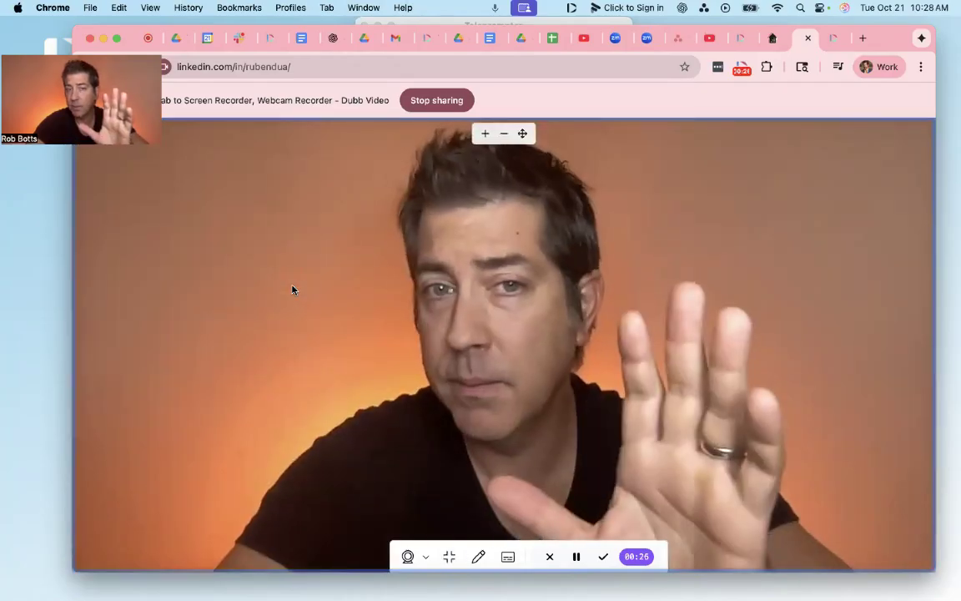
double_click(292, 290)
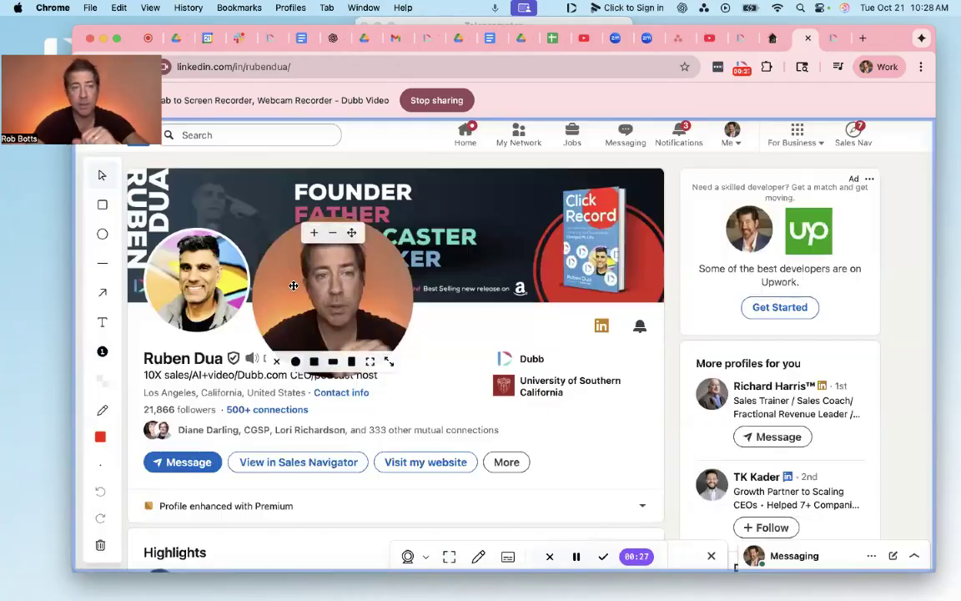
click(369, 361)
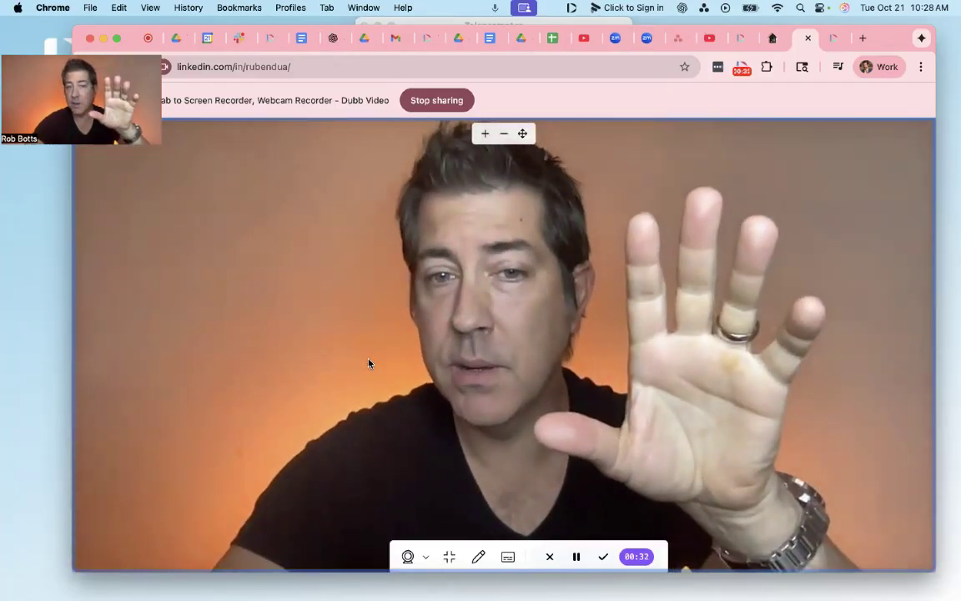
click(449, 557)
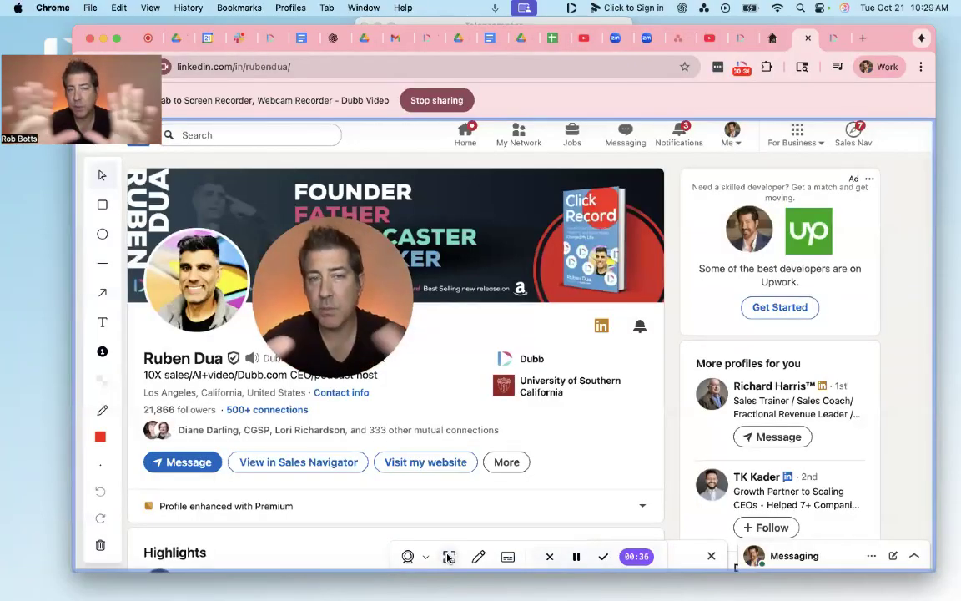
- Move the webcam circle beside the profile details and scroll down to the Featured section and back up
mouse_move(337, 294)
drag(338, 293, 584, 473)
scroll(594, 348, down, 5)
scroll(594, 348, down, 3)
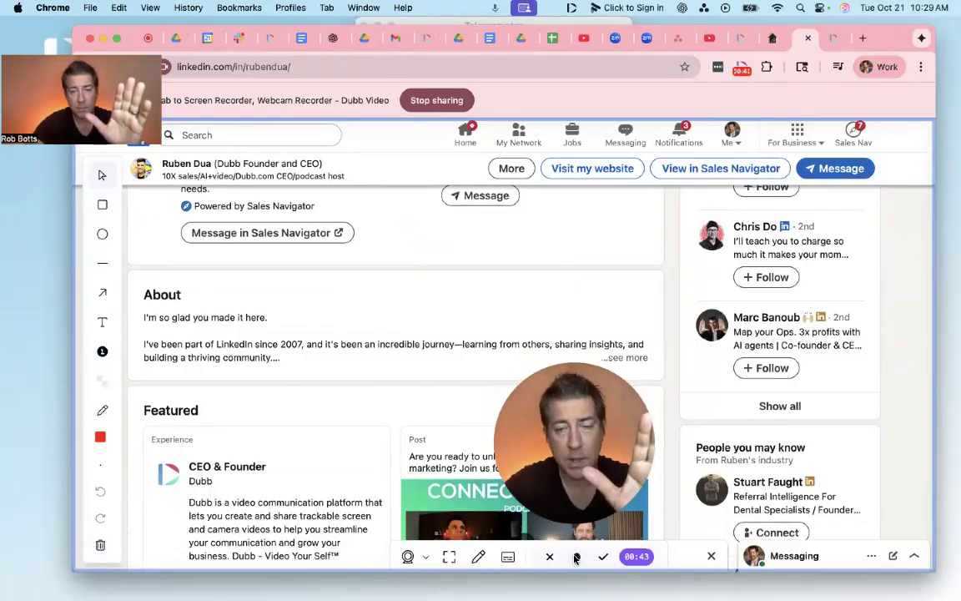
scroll(690, 433, up, 5)
scroll(690, 433, up, 2)
drag(579, 429, 615, 378)
- Draw two red arrows from the banner wording toward the book cover and add the label "text" below the banner
click(100, 293)
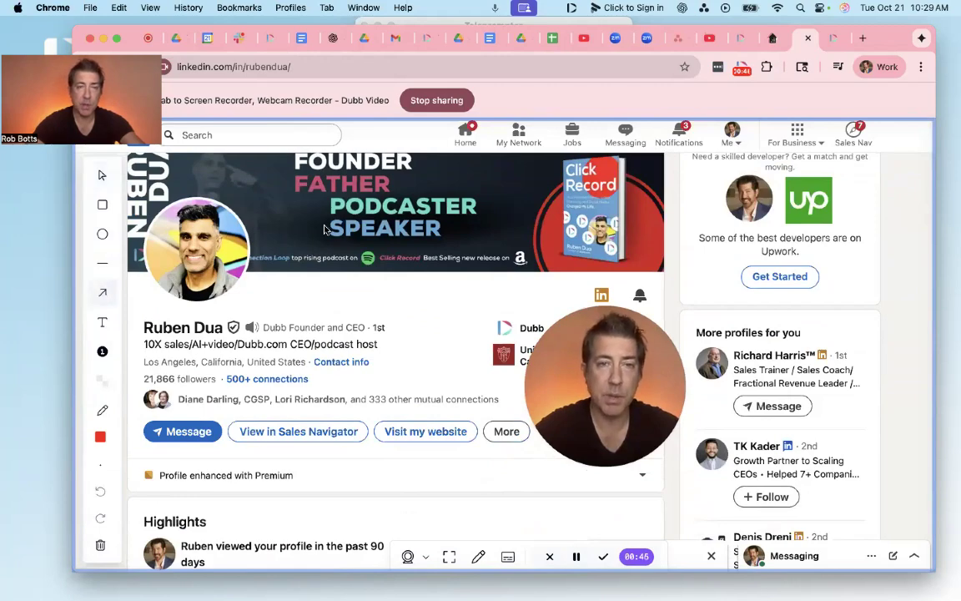
drag(395, 182, 521, 191)
drag(392, 250, 524, 240)
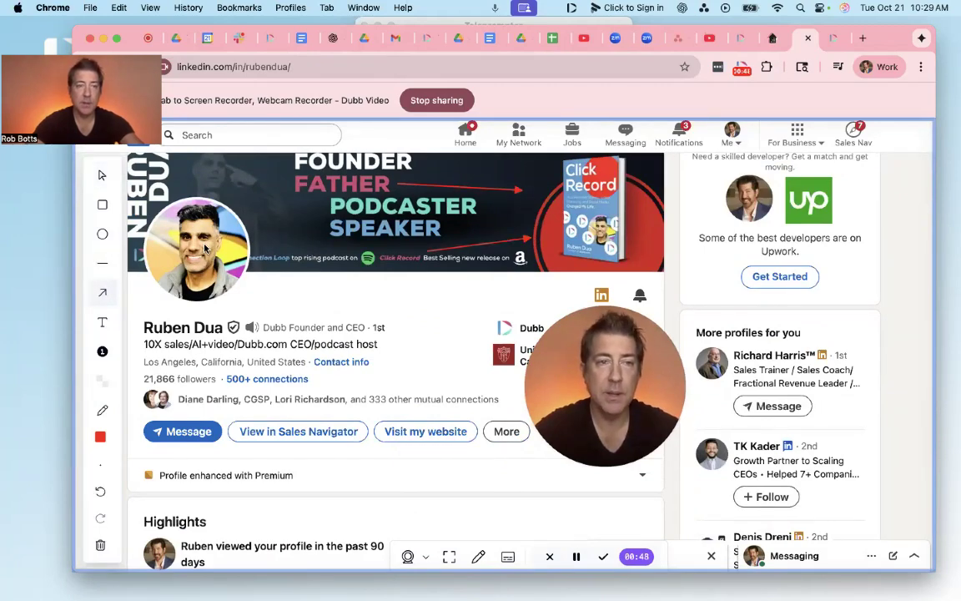
click(101, 322)
click(313, 292)
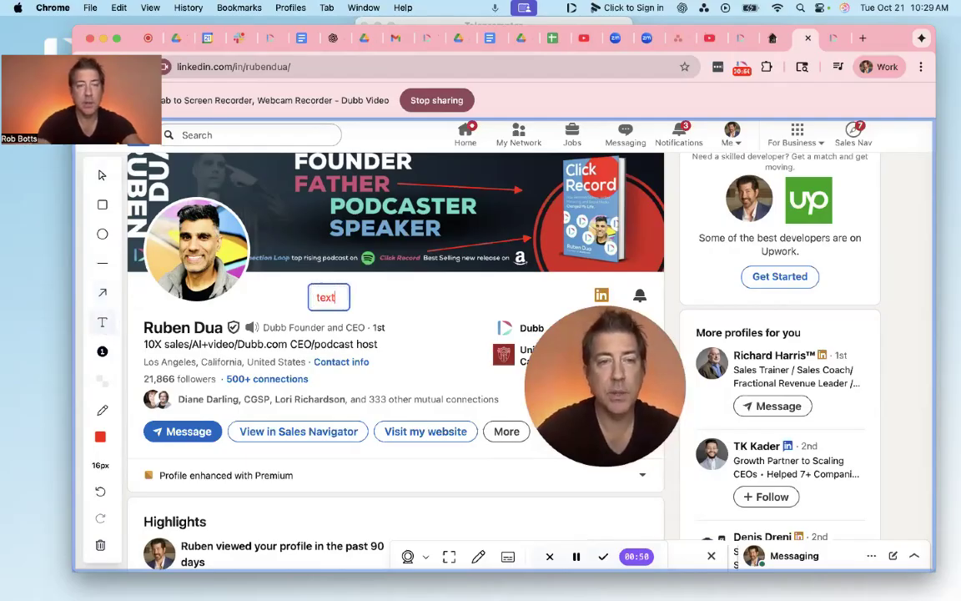
- Place numbered markers 1, 2 and 3 on the profile and draw a red ellipse around "Visit my website"
click(102, 351)
click(218, 343)
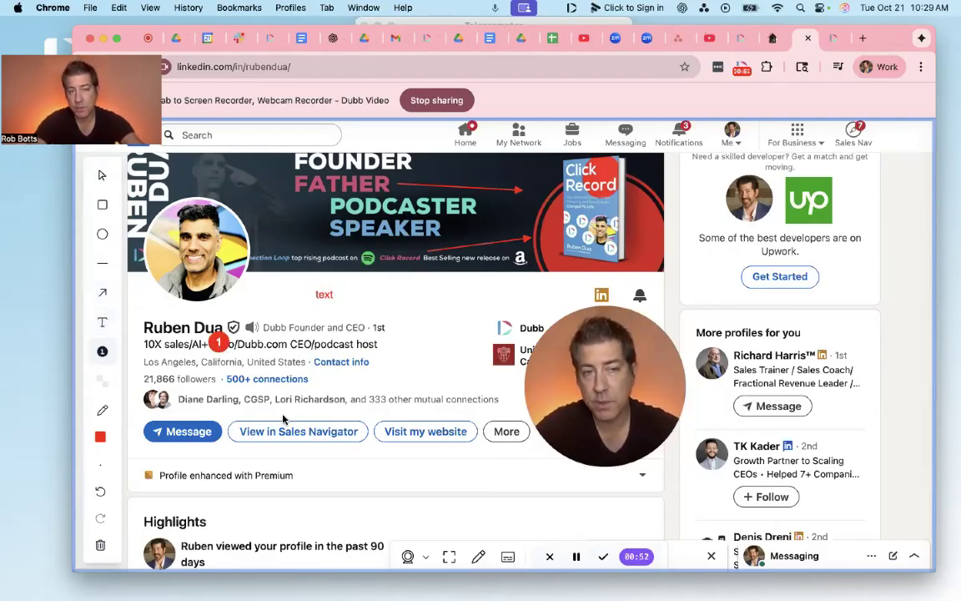
click(102, 234)
mouse_move(347, 401)
mouse_down()
mouse_move(458, 434)
mouse_move(505, 479)
mouse_up()
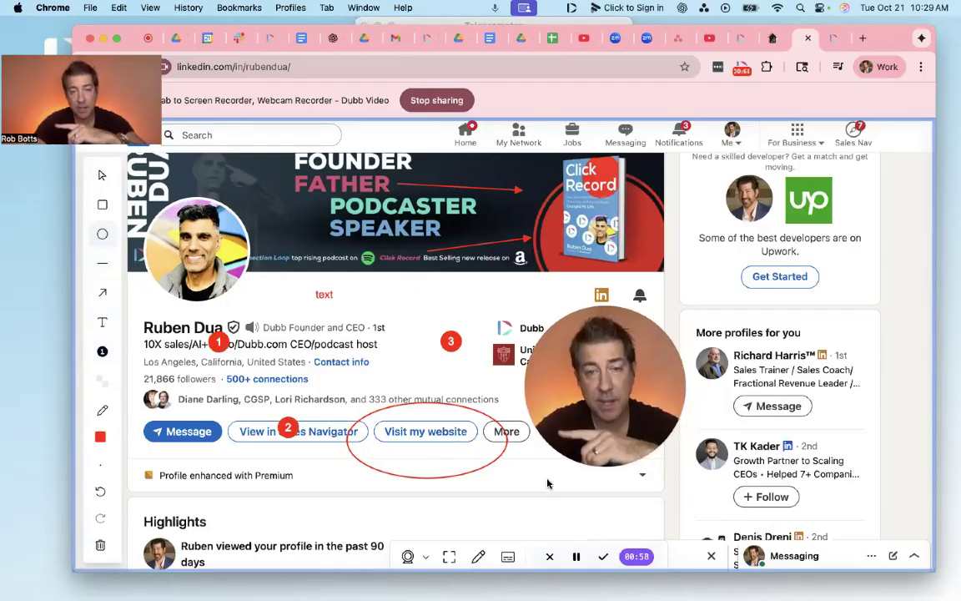
- Show the annotations while scrolling the profile down and back up, and clear all of them
scroll(534, 497, down, 5)
scroll(534, 497, up, 4)
scroll(534, 497, down, 9)
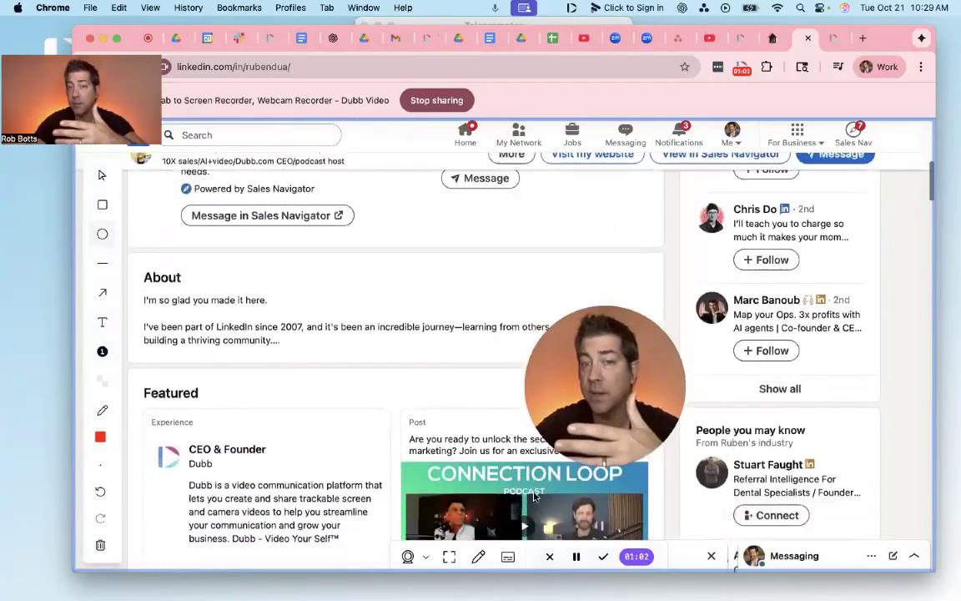
scroll(533, 497, up, 10)
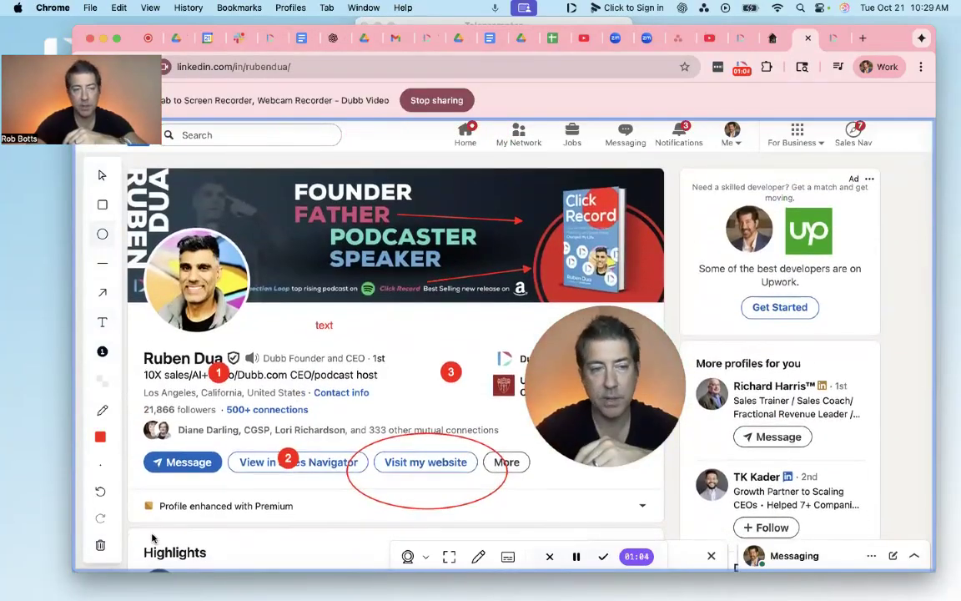
click(99, 544)
- Move the webcam circle over the banner and back beside the profile details, and finish the recording
mouse_move(549, 386)
mouse_down()
mouse_move(392, 247)
mouse_move(362, 240)
mouse_up()
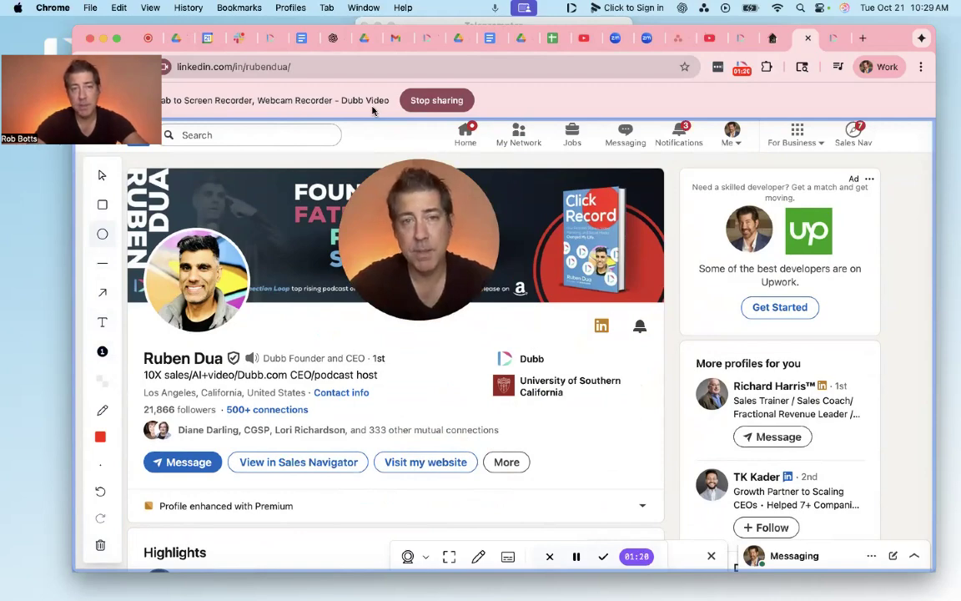
drag(500, 250, 708, 449)
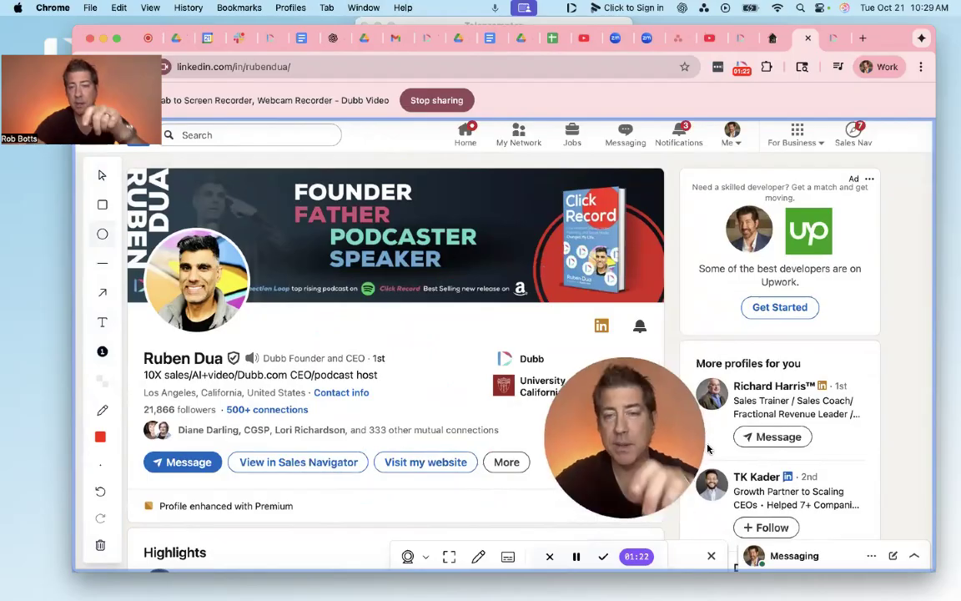
click(602, 556)
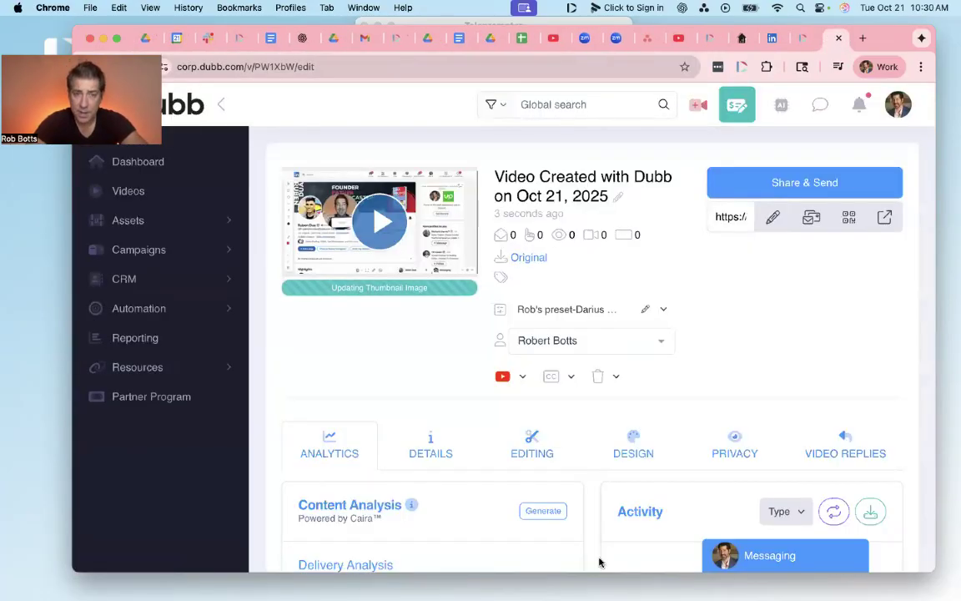
- Return to the LinkedIn profile tab and open a message conversation with the profile's owner
click(773, 39)
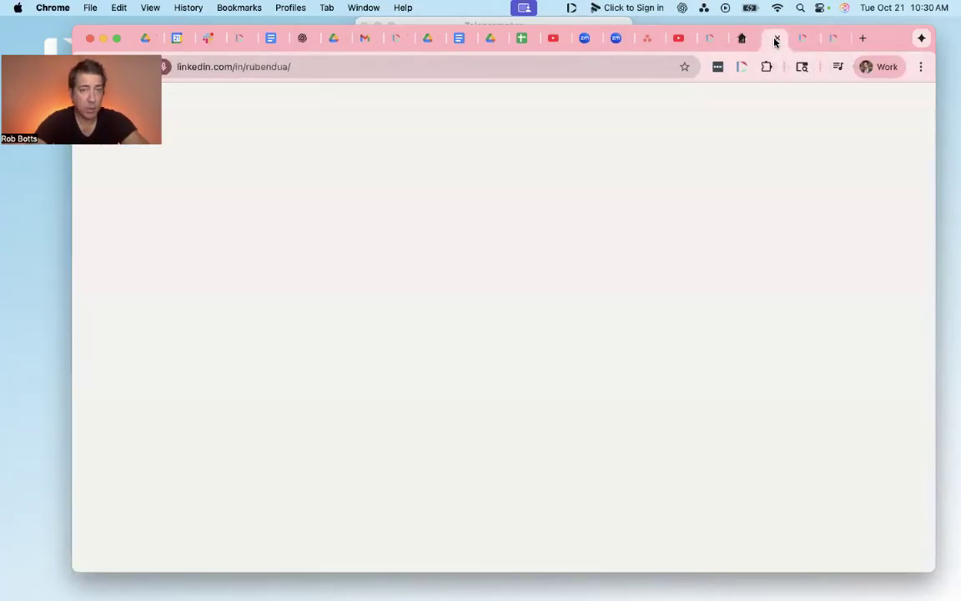
click(608, 128)
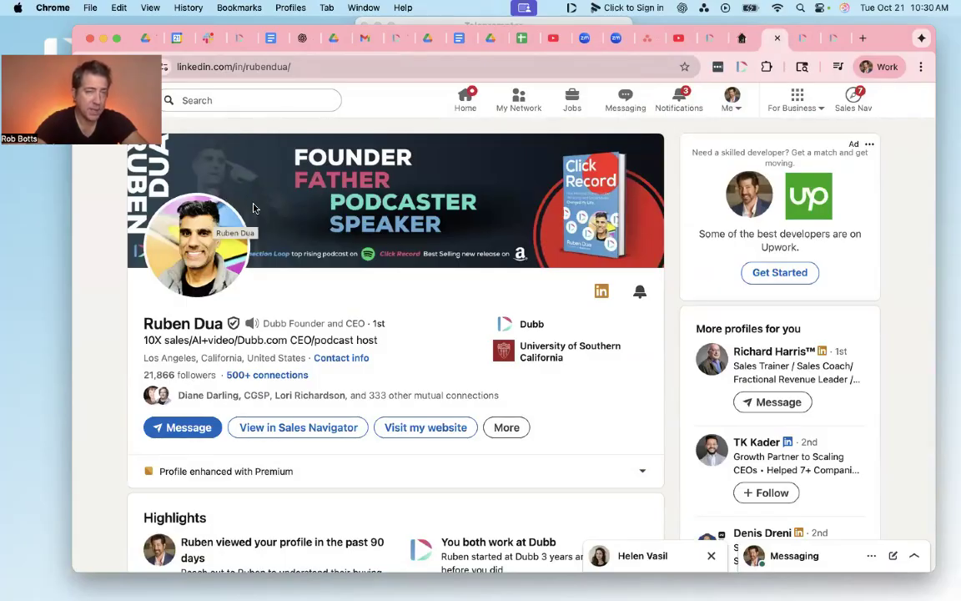
click(189, 427)
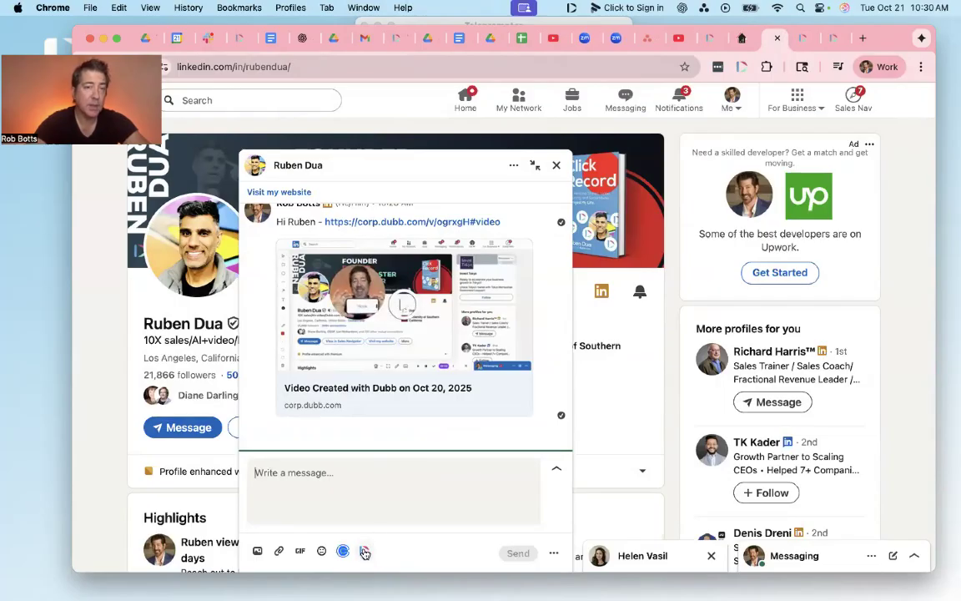
- Insert the video "Video Created with Dubb on Oct 21, 2025" into the LinkedIn message, send it, and close the conversation
click(364, 551)
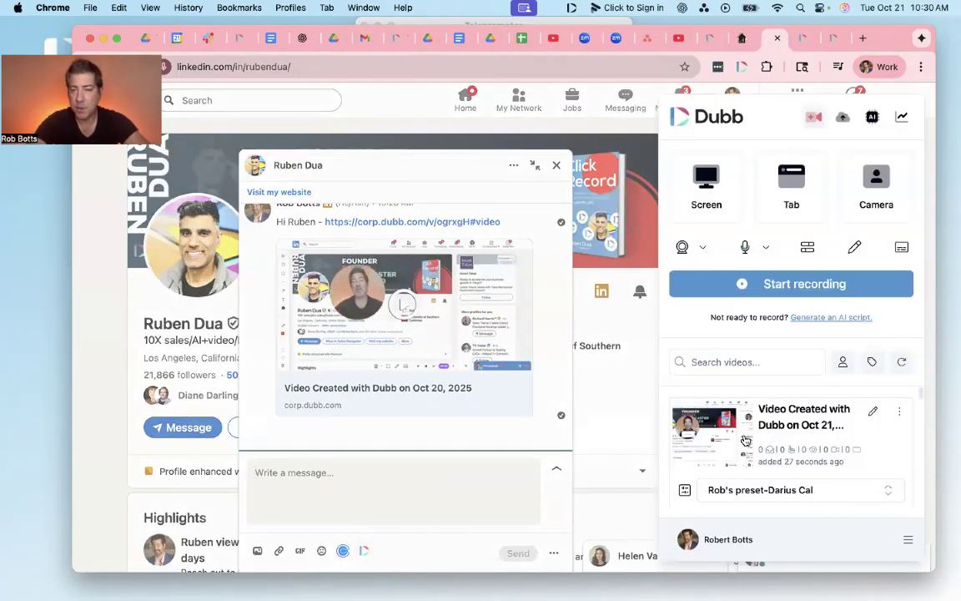
scroll(747, 434, down, 3)
click(735, 471)
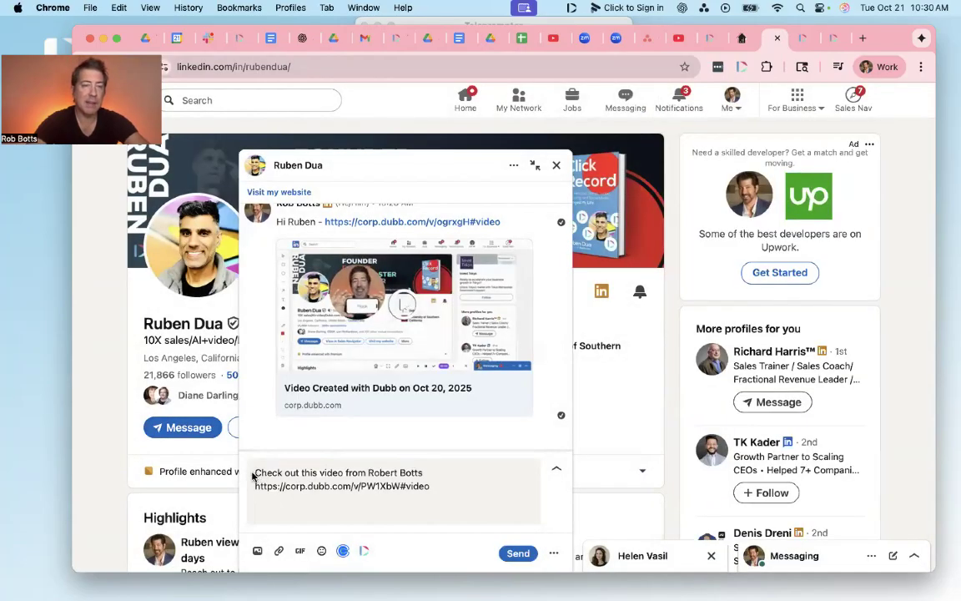
drag(253, 476, 396, 476)
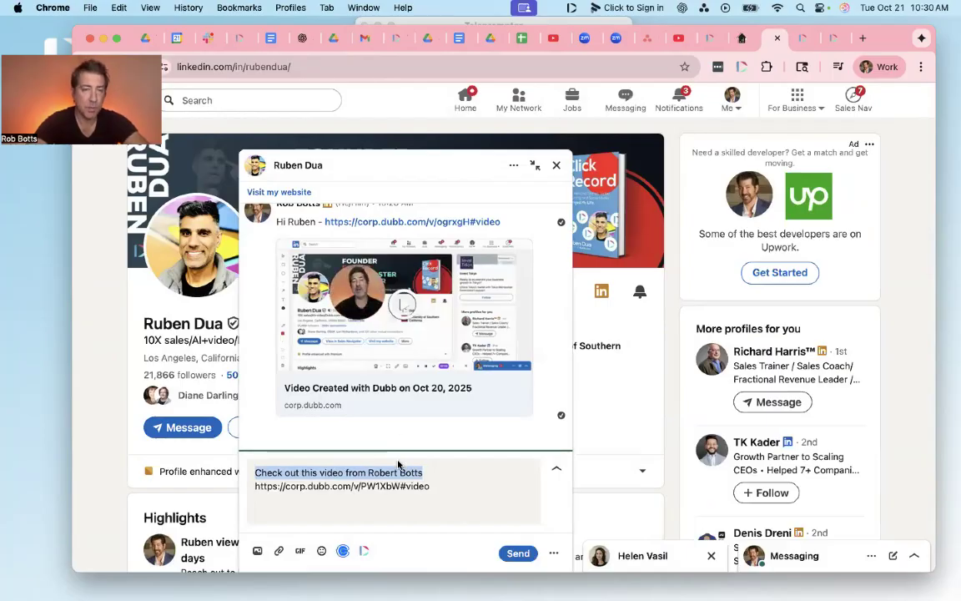
click(515, 553)
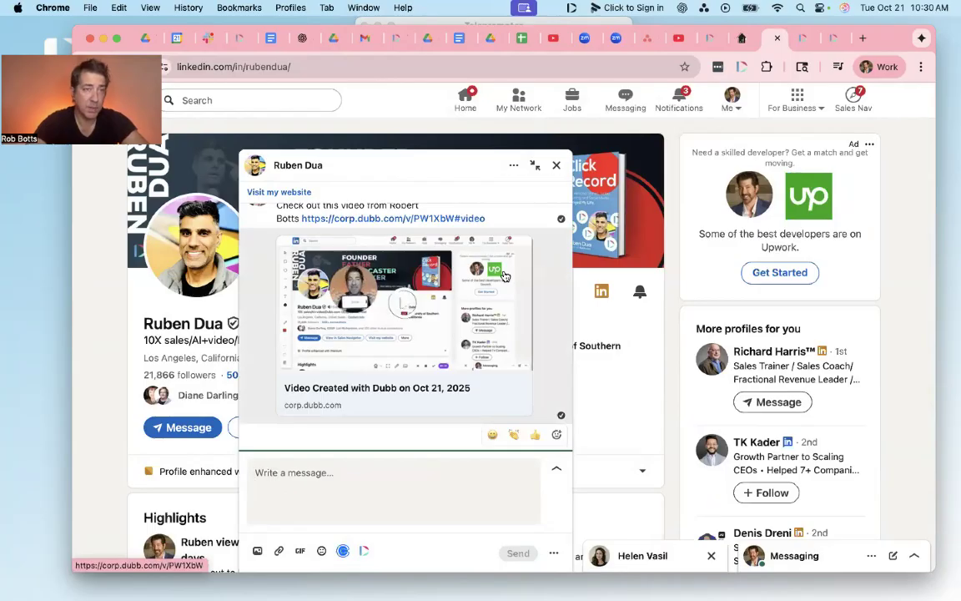
click(557, 164)
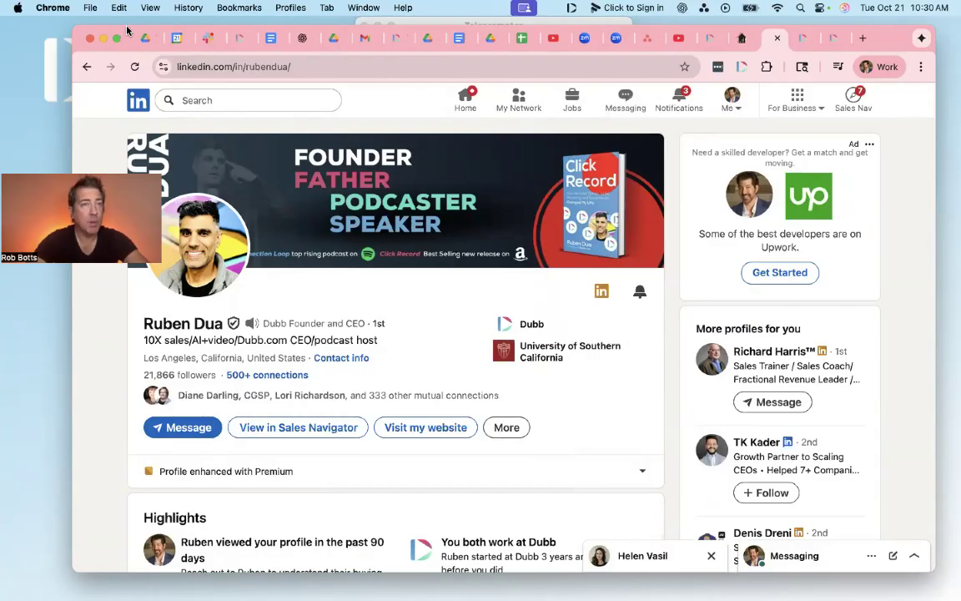
- Close the Teleprompter window behind the browser and minimize the LinkedIn browser window to clear the desktop
drag(127, 31, 127, 91)
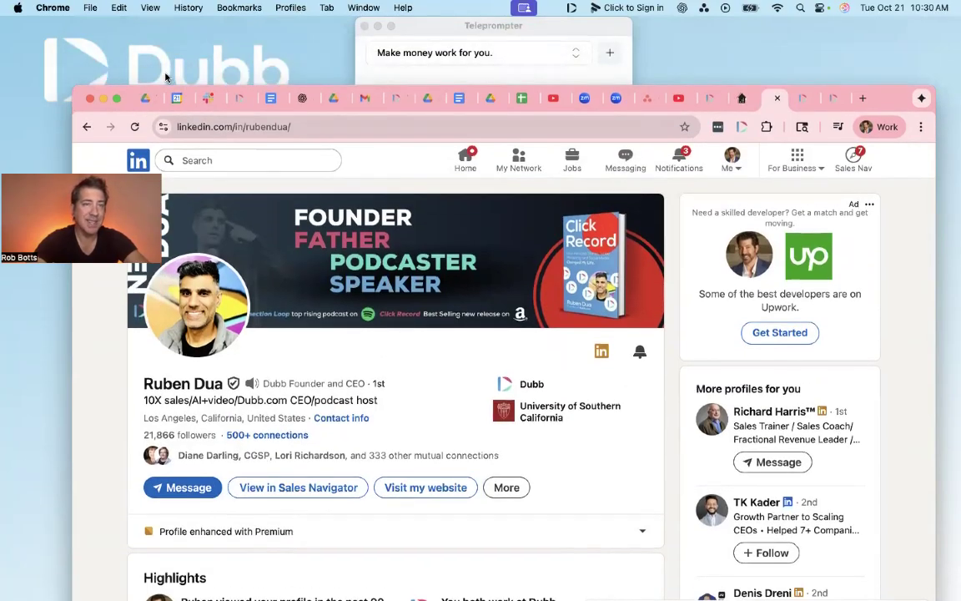
drag(124, 97, 123, 111)
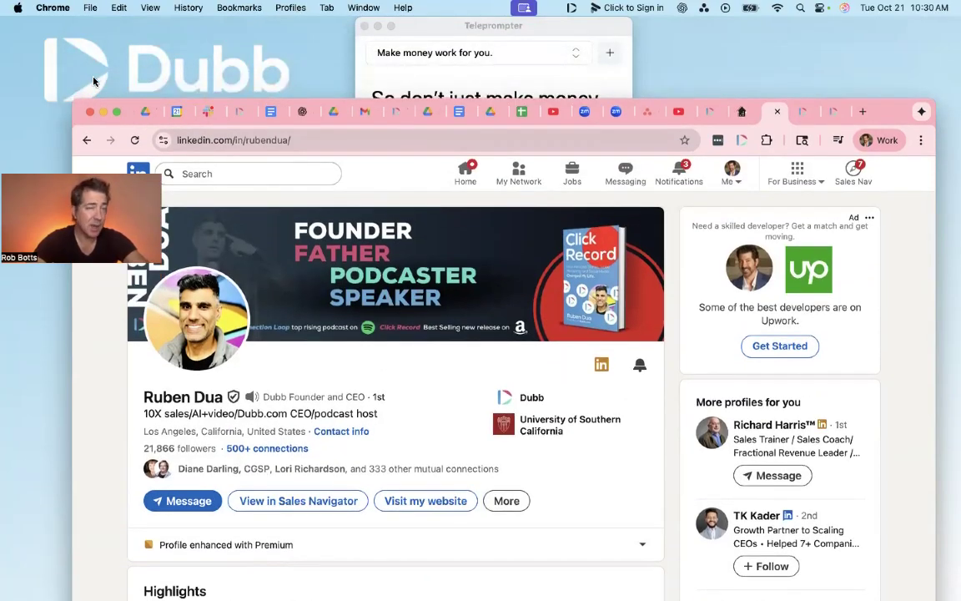
click(365, 26)
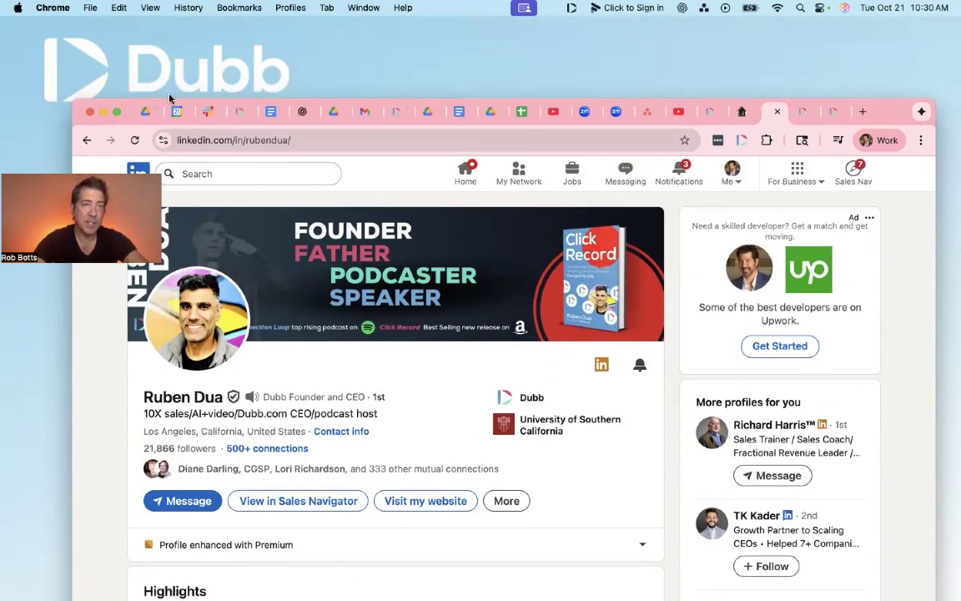
drag(127, 108, 133, 56)
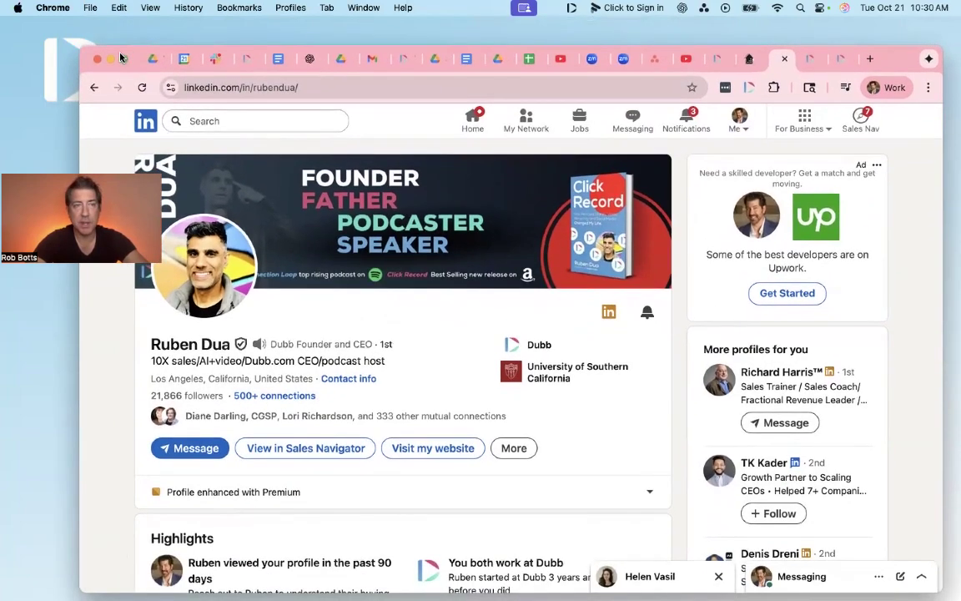
click(110, 59)
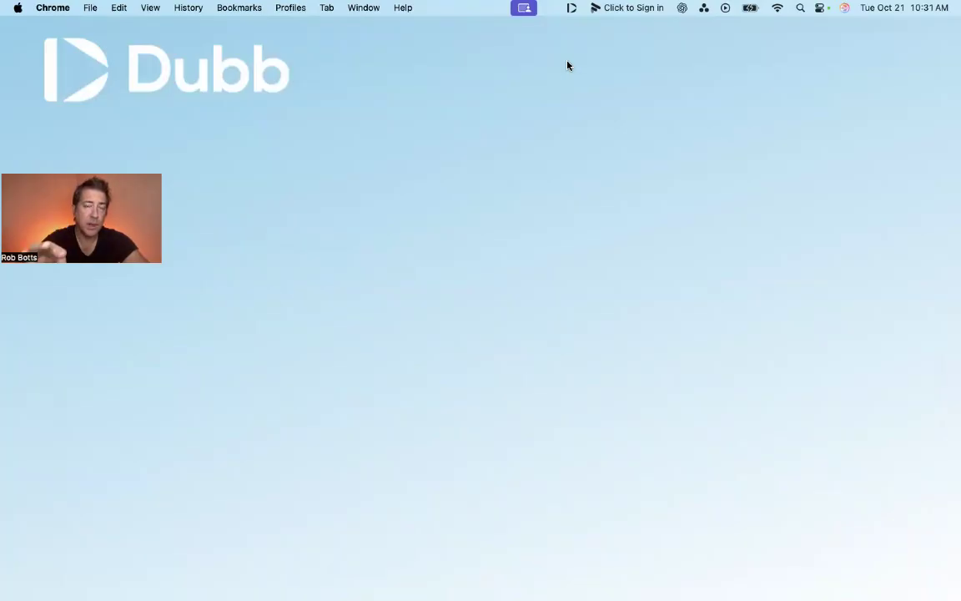
- Switch to the Dubb desktop app, display its quick menu, and move that window slightly up on the desktop
click(571, 8)
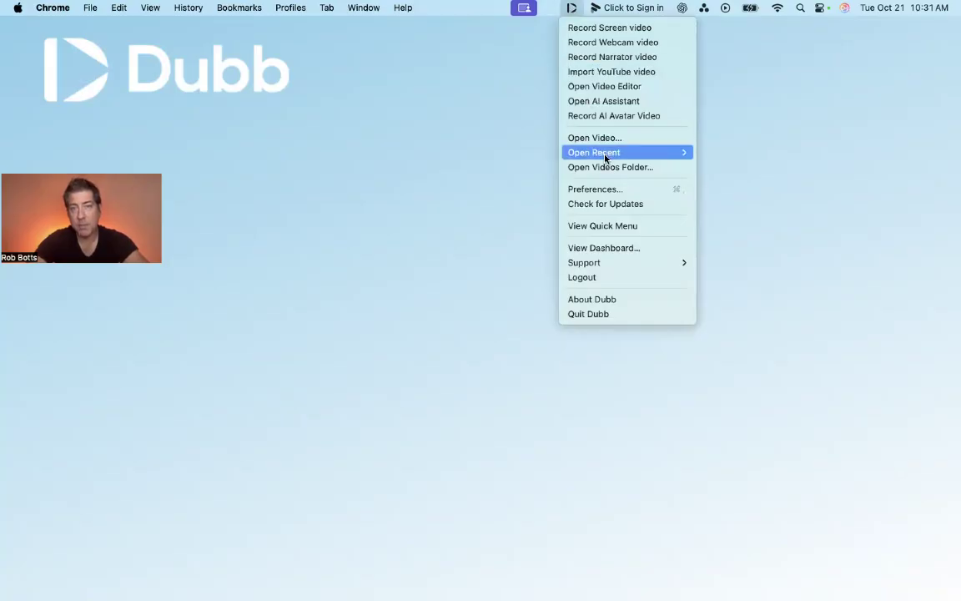
click(605, 226)
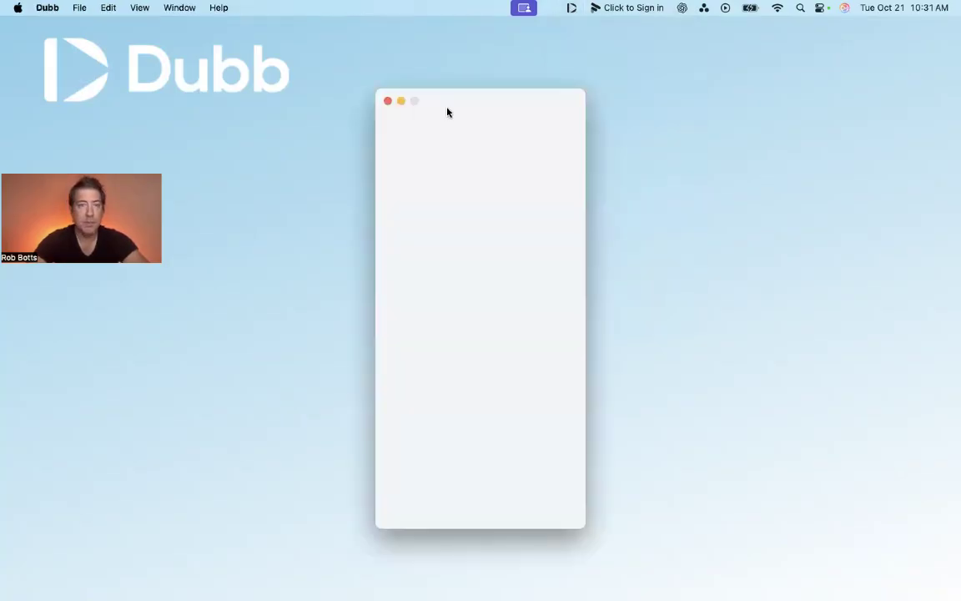
drag(450, 99, 423, 79)
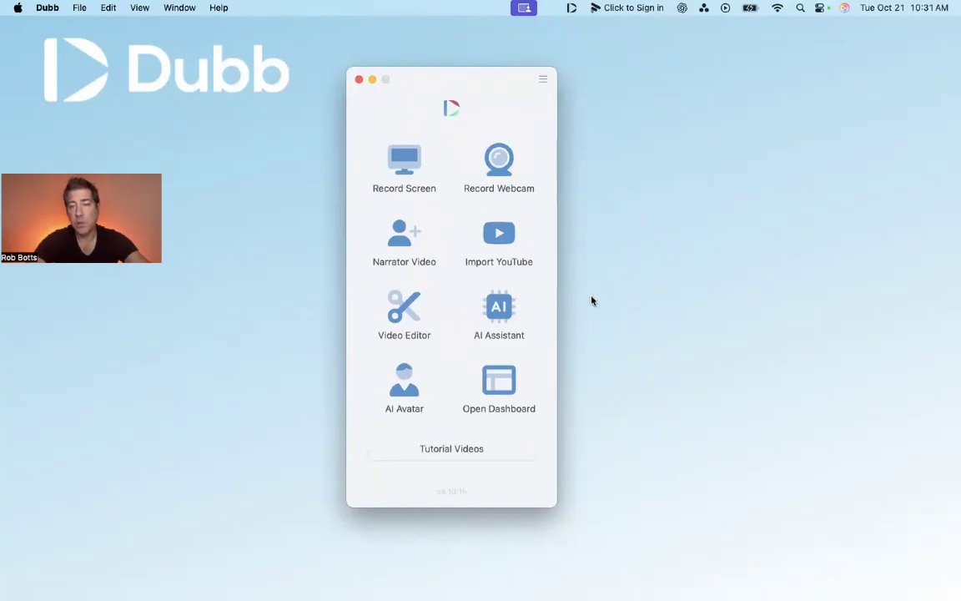
- Restore the LinkedIn profile window and start a screen recording setup from the Dubb quick menu
click(883, 575)
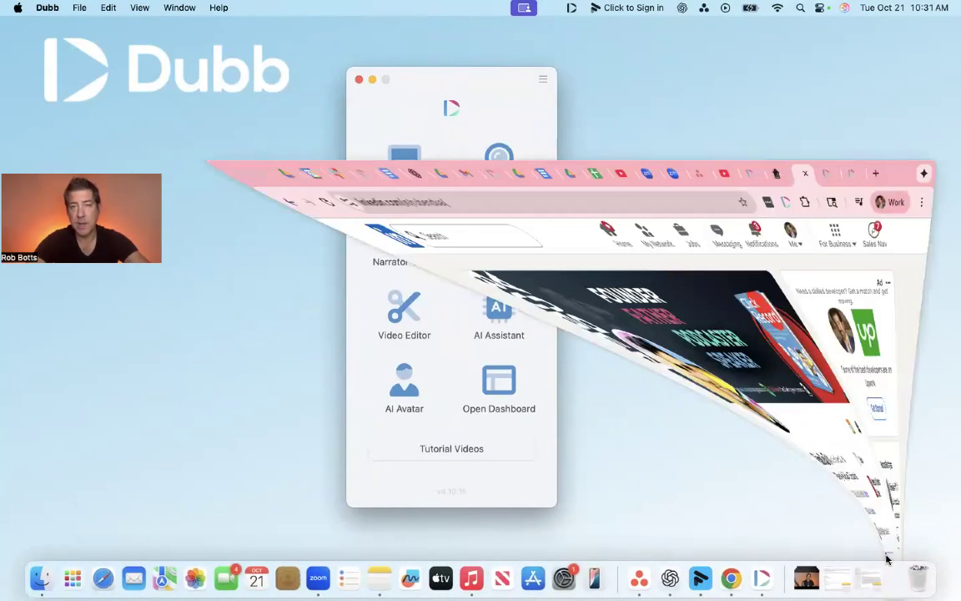
drag(895, 61, 888, 45)
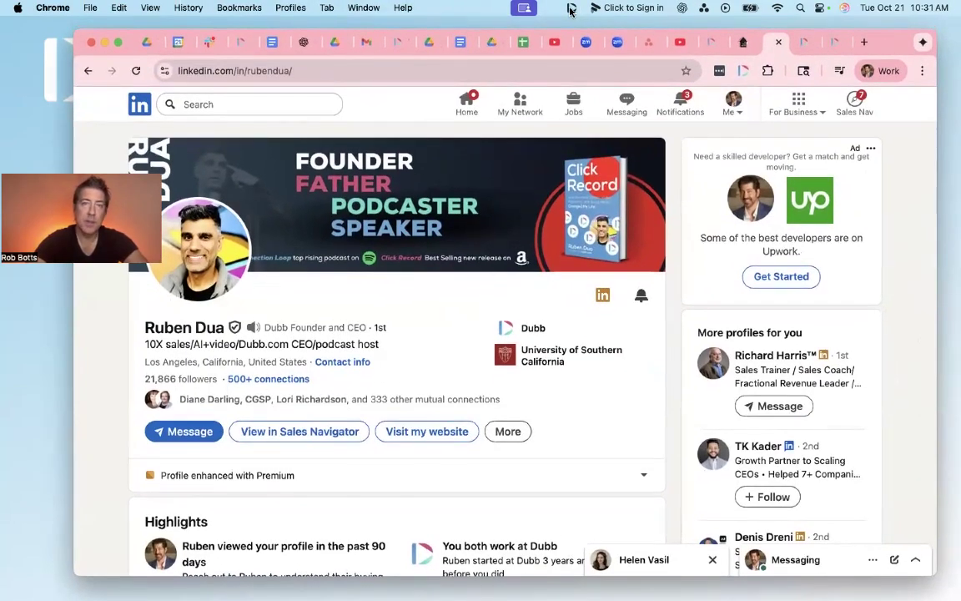
click(572, 9)
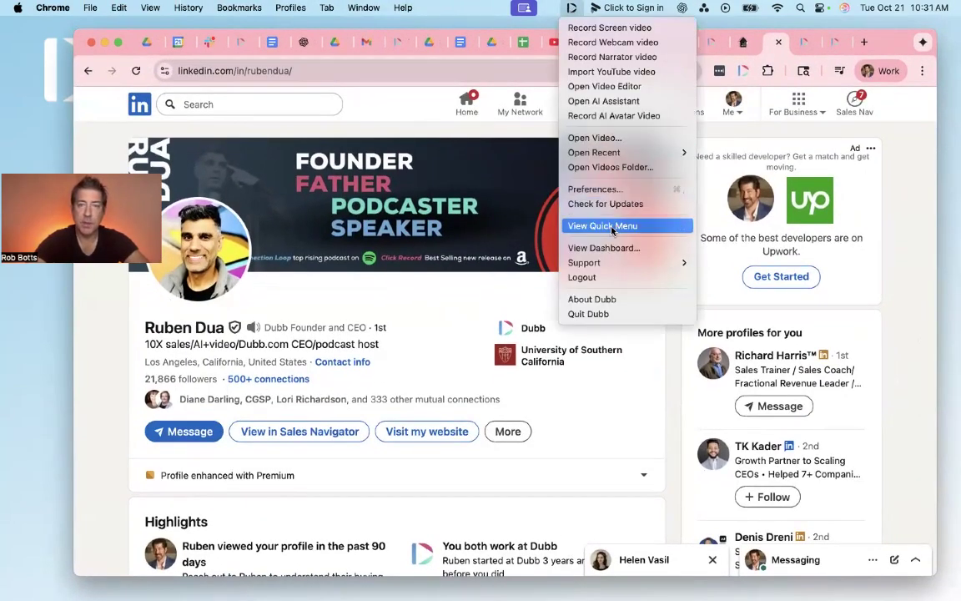
click(612, 227)
click(403, 158)
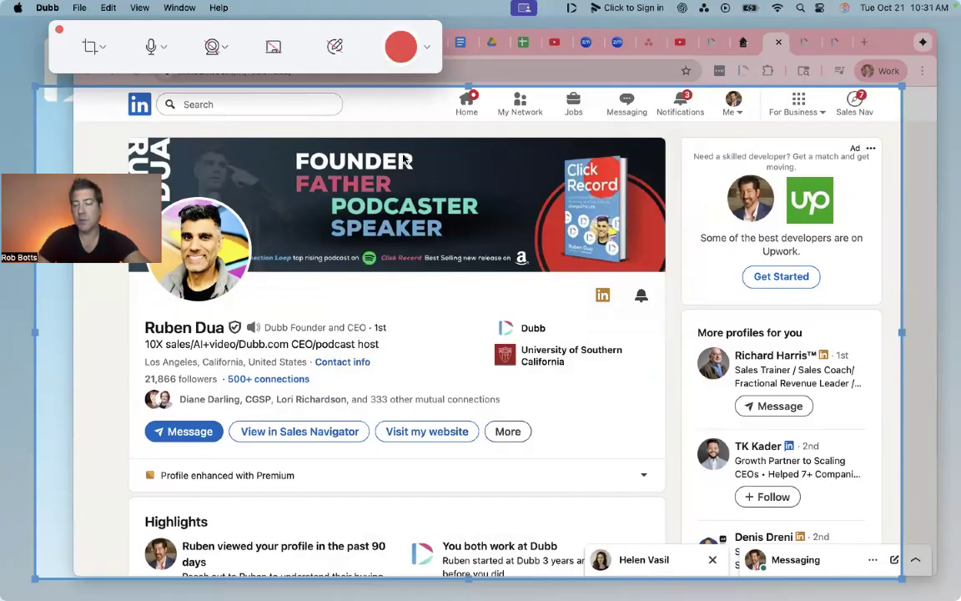
- Set the recording area to the full screen, enable the webcam, and move its circle to the profile banner's right edge
click(87, 46)
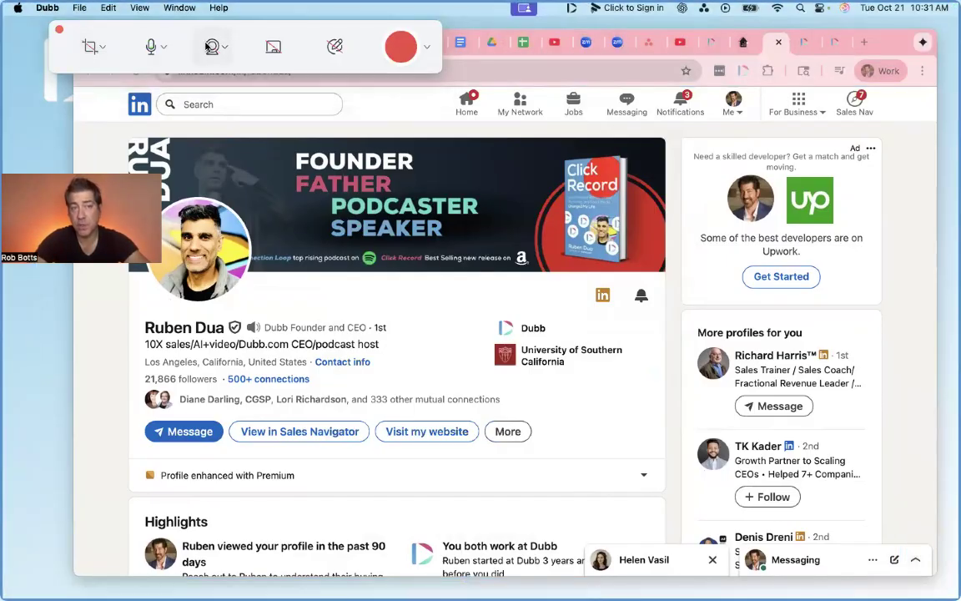
mouse_move(357, 193)
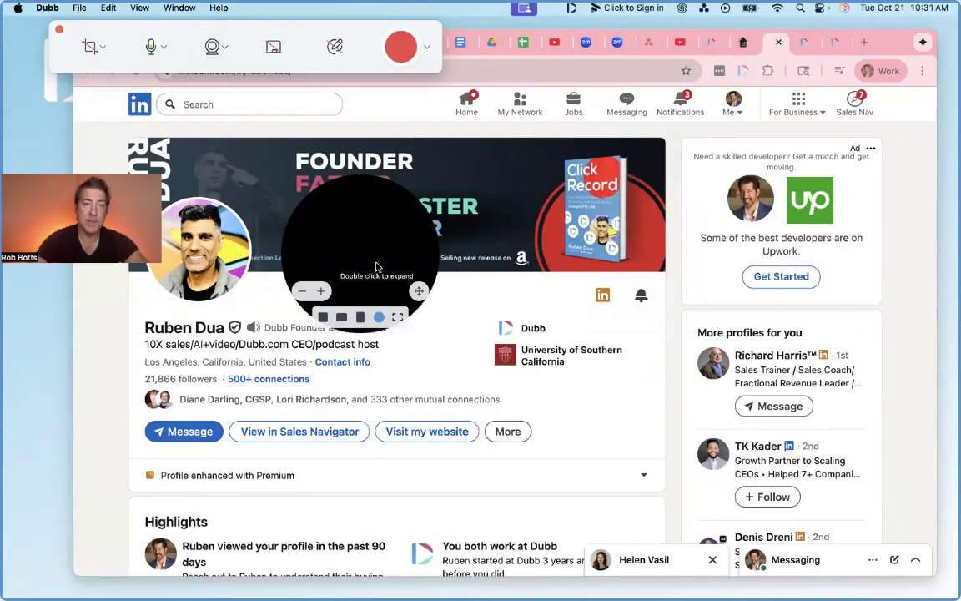
click(212, 45)
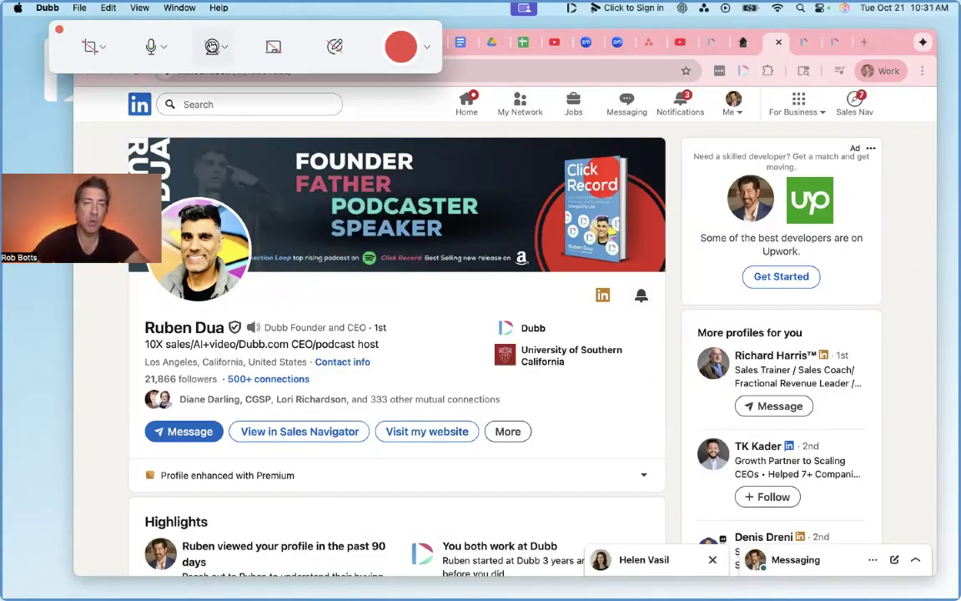
click(213, 47)
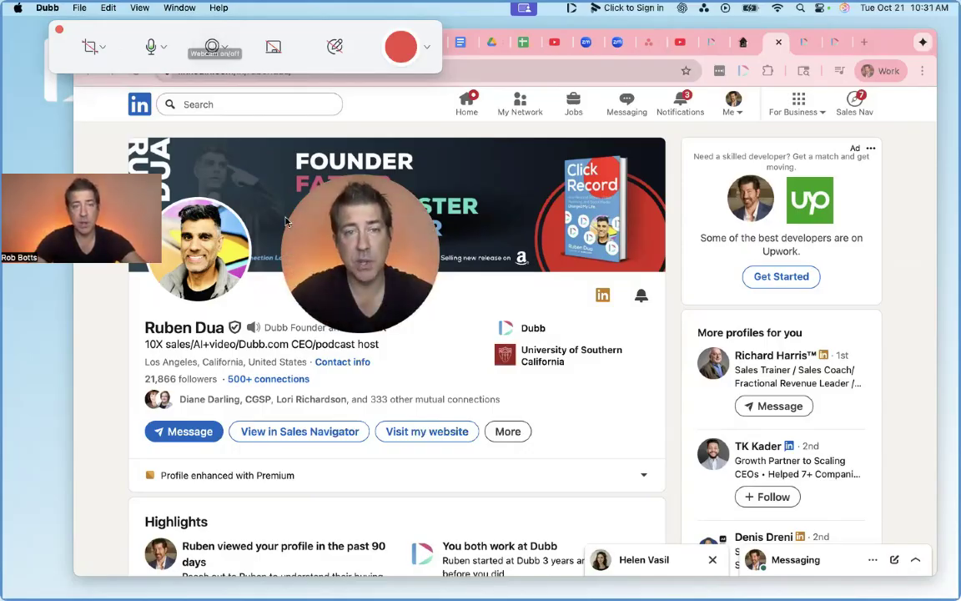
mouse_move(323, 258)
drag(352, 241, 667, 242)
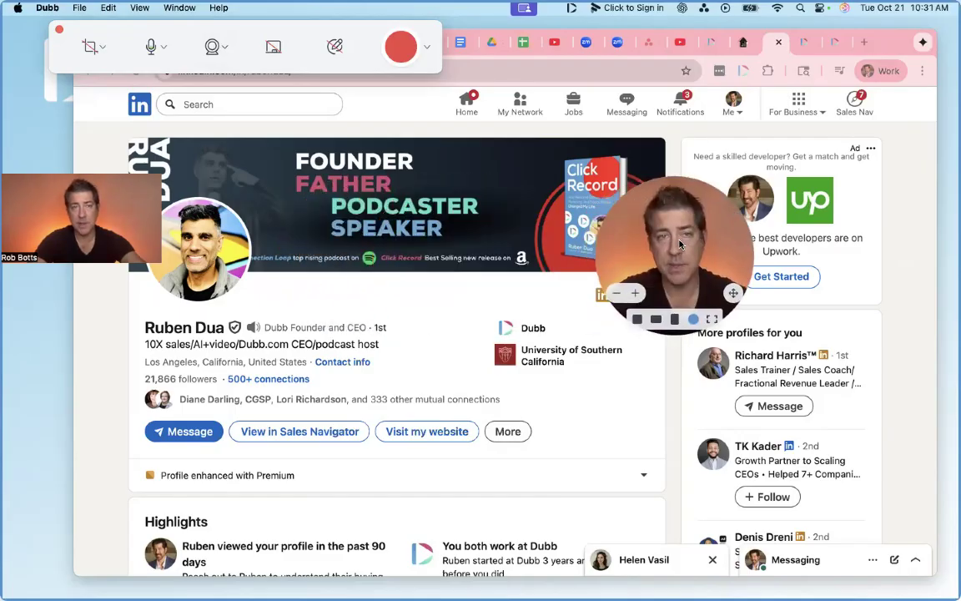
- Show the annotation tools, move them over the profile photo's edge, and hide them again
click(334, 46)
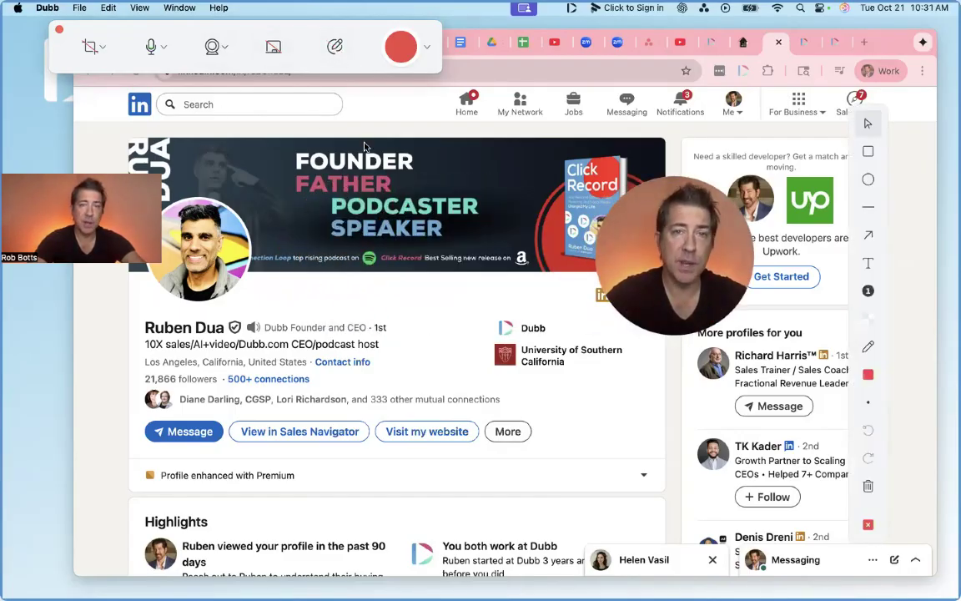
mouse_move(881, 290)
mouse_down()
mouse_move(497, 276)
mouse_move(402, 305)
mouse_move(249, 288)
mouse_up()
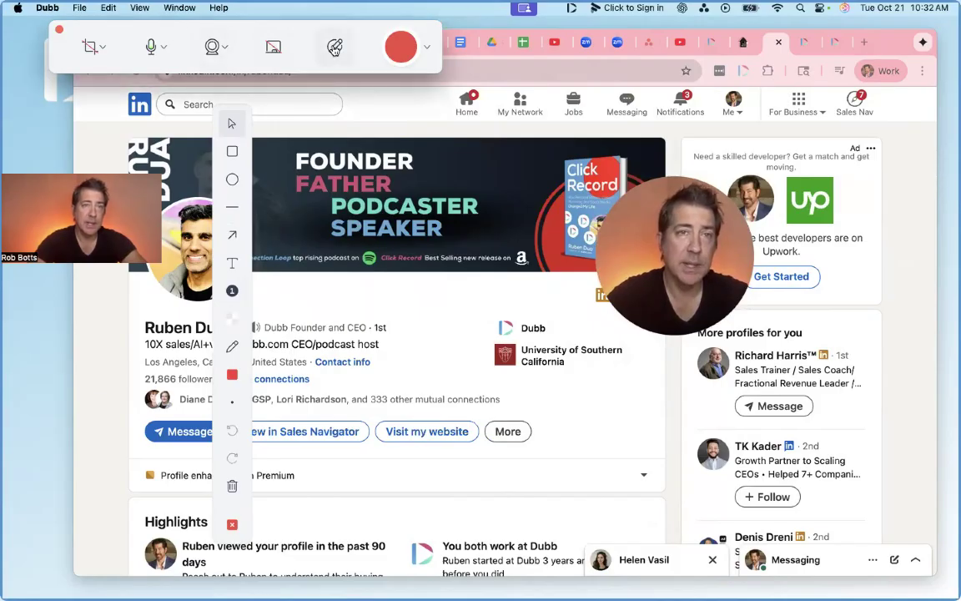
click(334, 46)
- Show the teleprompter, place it over the profile banner, and load the script "Make money work for you."
click(274, 49)
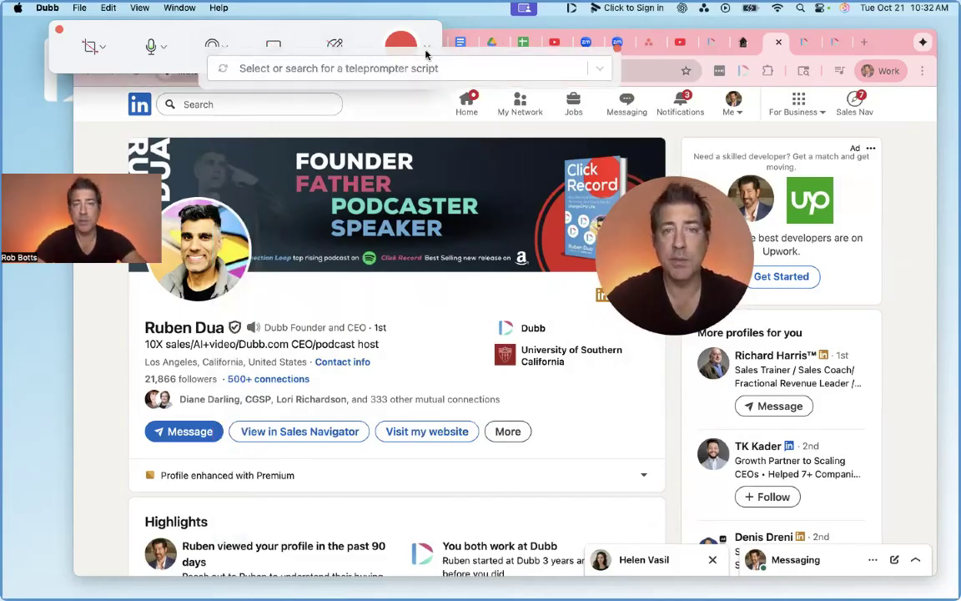
drag(429, 53, 407, 111)
click(352, 114)
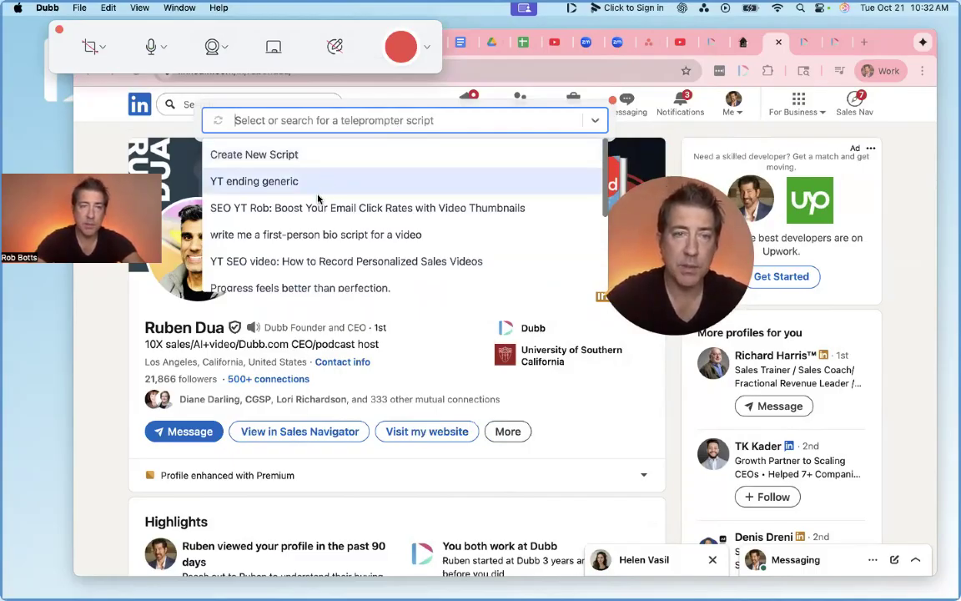
scroll(316, 242, down, 2)
click(317, 271)
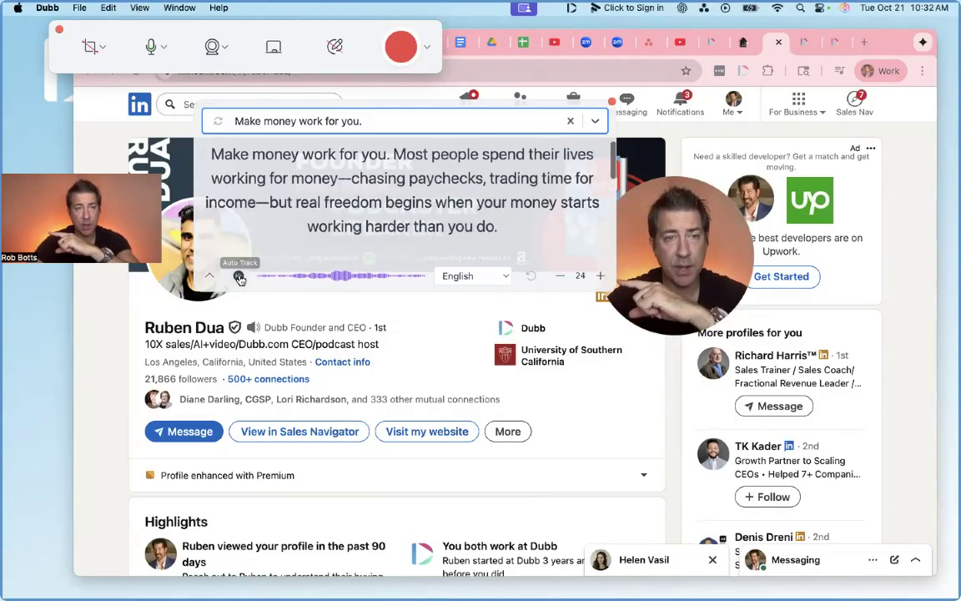
- Try the teleprompter script with manual scrolling at a faster speed, restore Auto Track, and hide the teleprompter
click(239, 276)
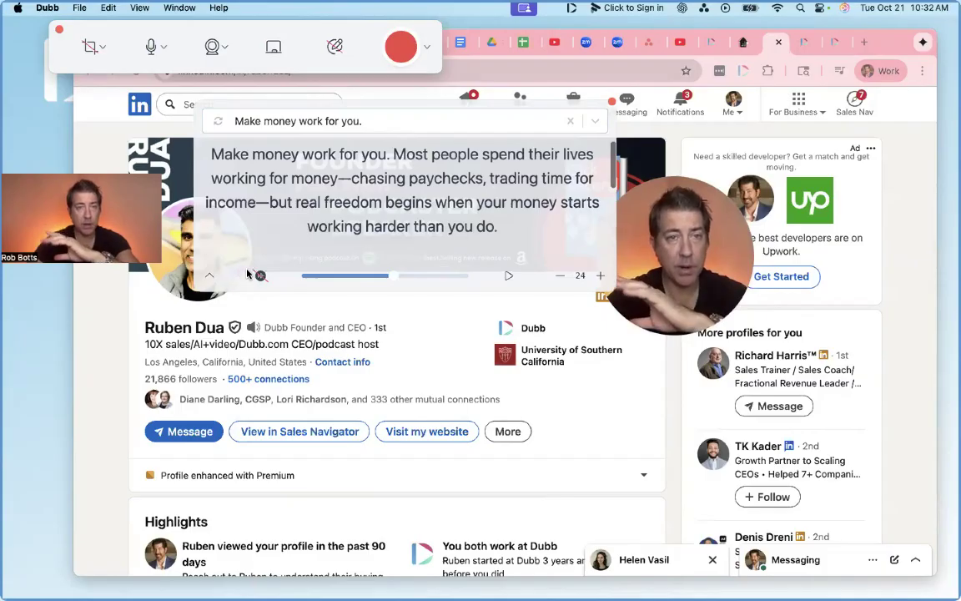
drag(390, 276, 356, 278)
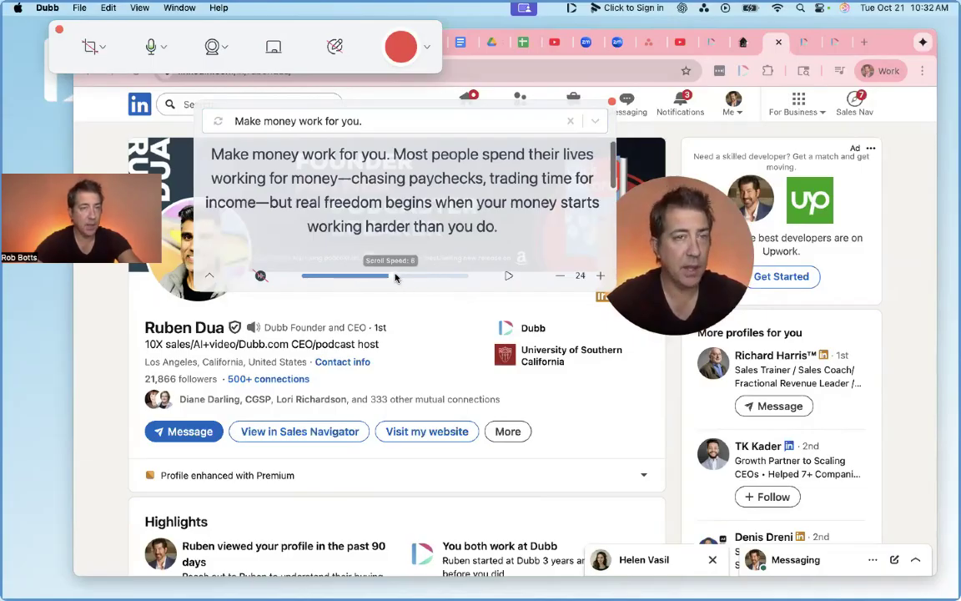
click(506, 275)
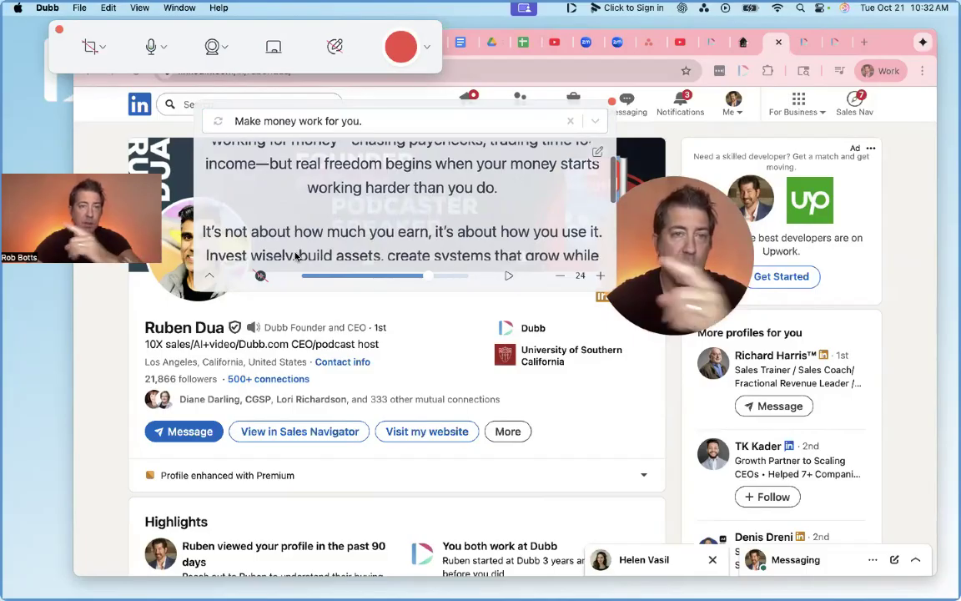
click(261, 276)
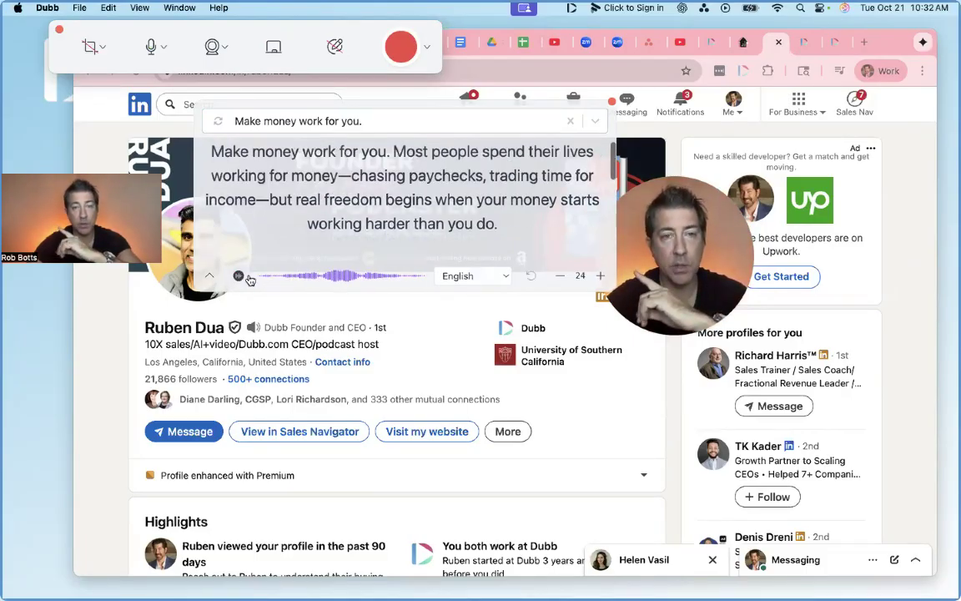
click(274, 46)
- Move the recording controls down over the Highlights section and the webcam circle beside the profile details
drag(139, 30, 487, 510)
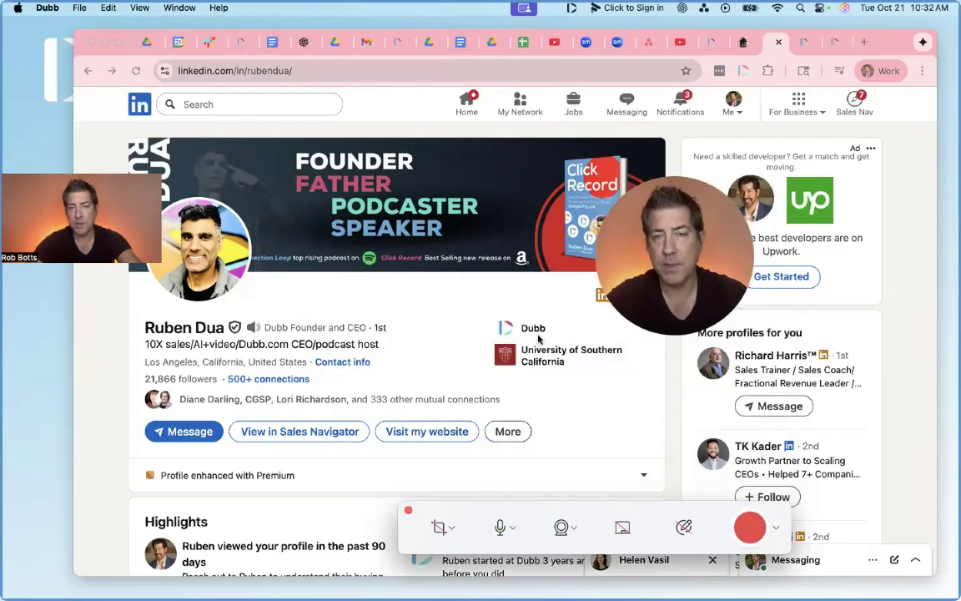
drag(584, 220, 382, 333)
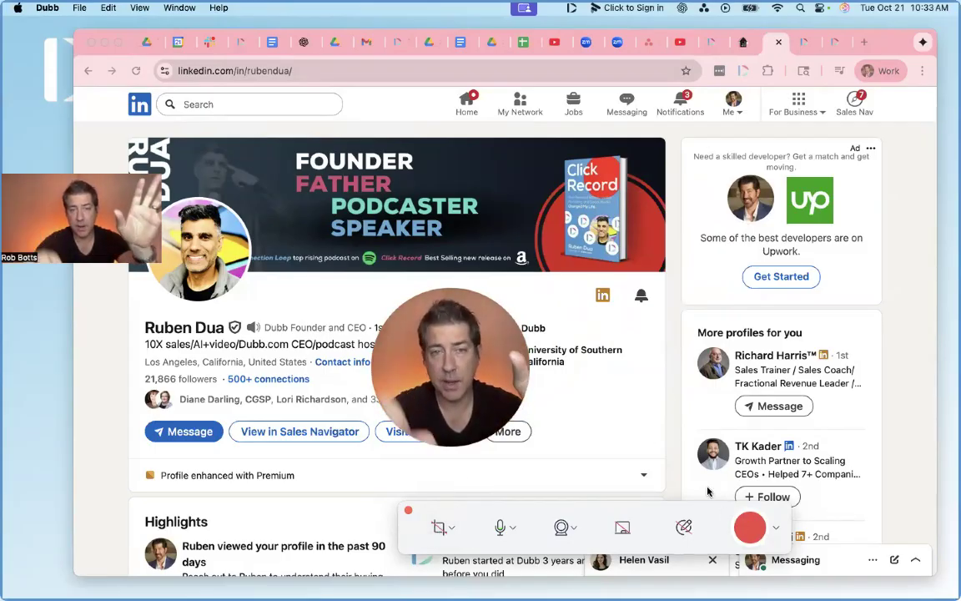
- Fit a custom recording area around the profile's header card and move the webcam circle up beside the profile photo
click(438, 528)
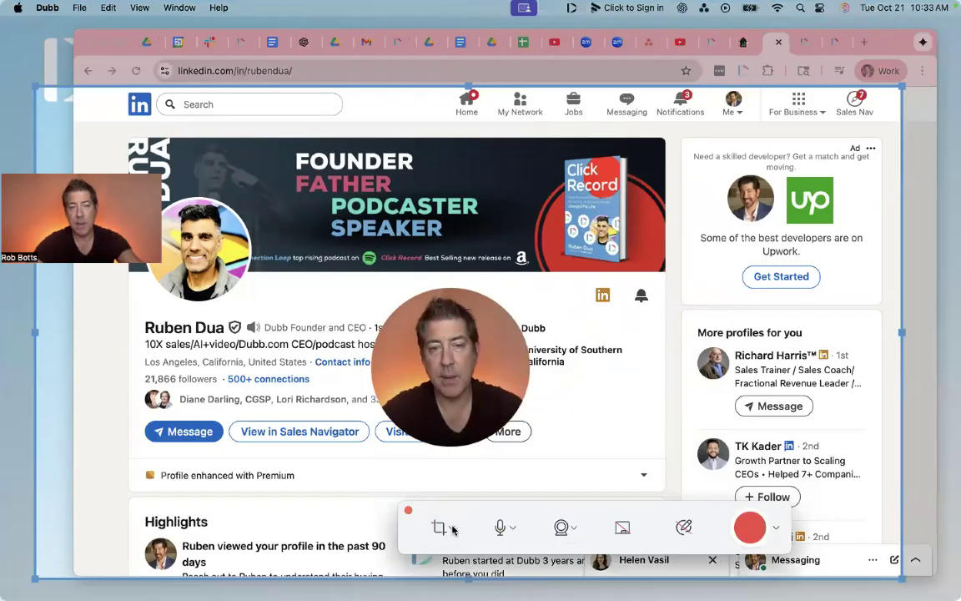
click(450, 528)
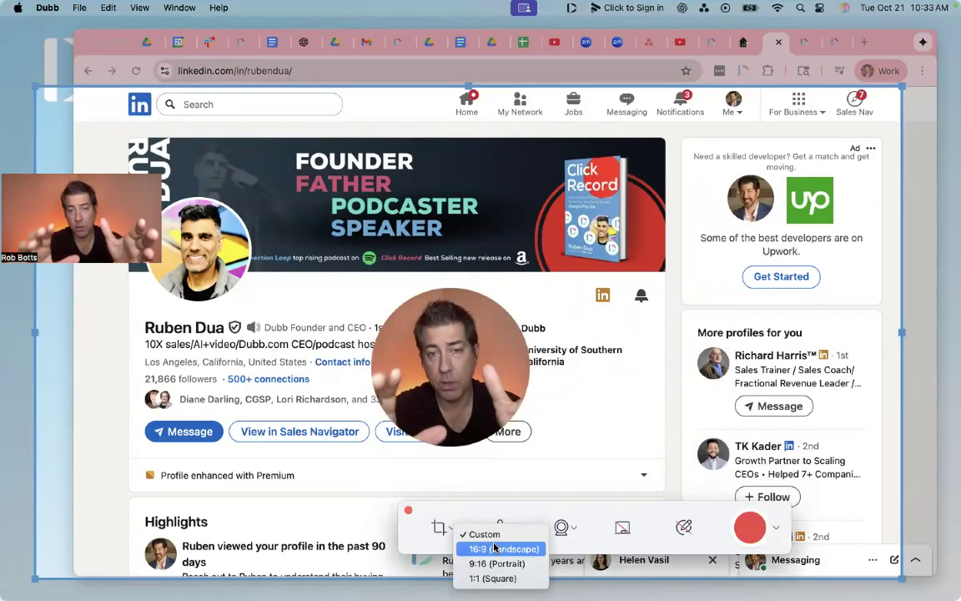
click(576, 257)
mouse_move(588, 243)
mouse_down()
mouse_move(559, 223)
mouse_move(614, 241)
mouse_move(605, 240)
mouse_up()
drag(483, 70, 495, 121)
drag(913, 312, 670, 300)
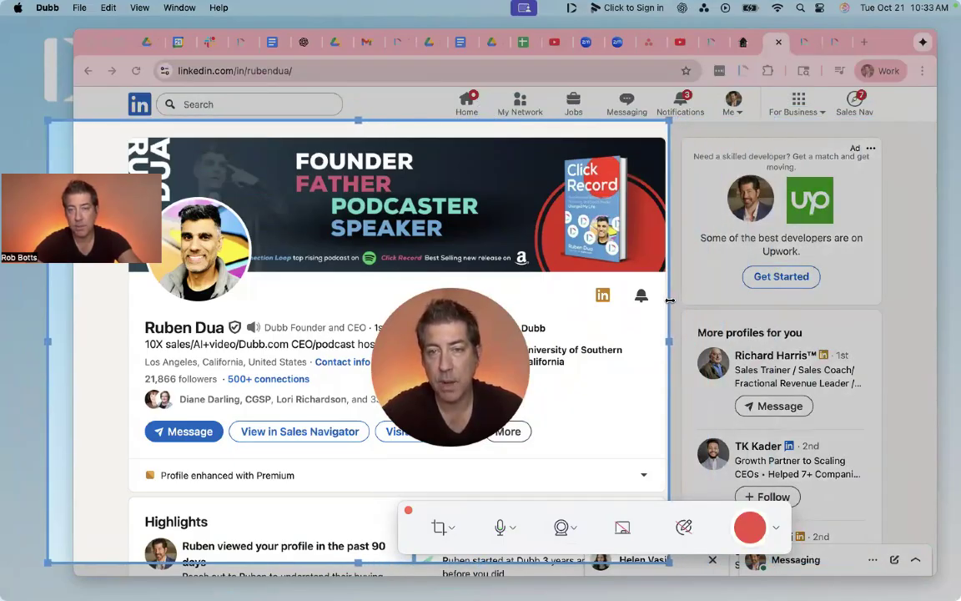
drag(47, 342, 128, 341)
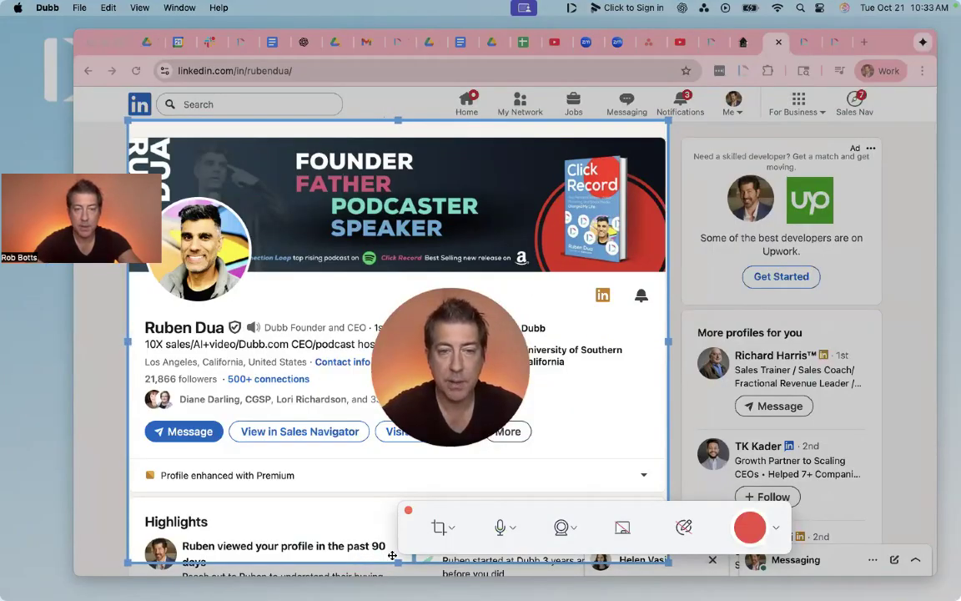
drag(392, 555, 392, 457)
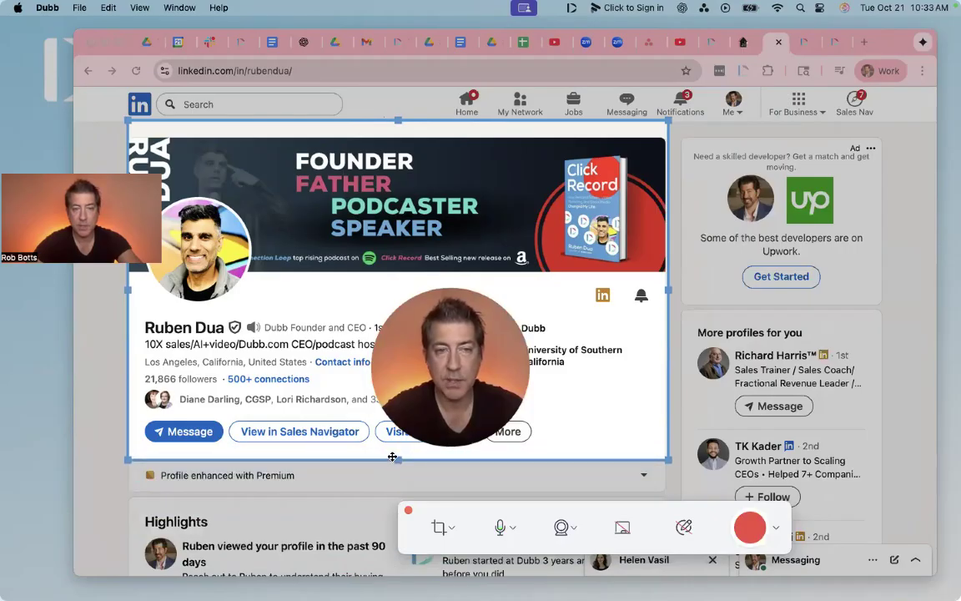
mouse_move(395, 288)
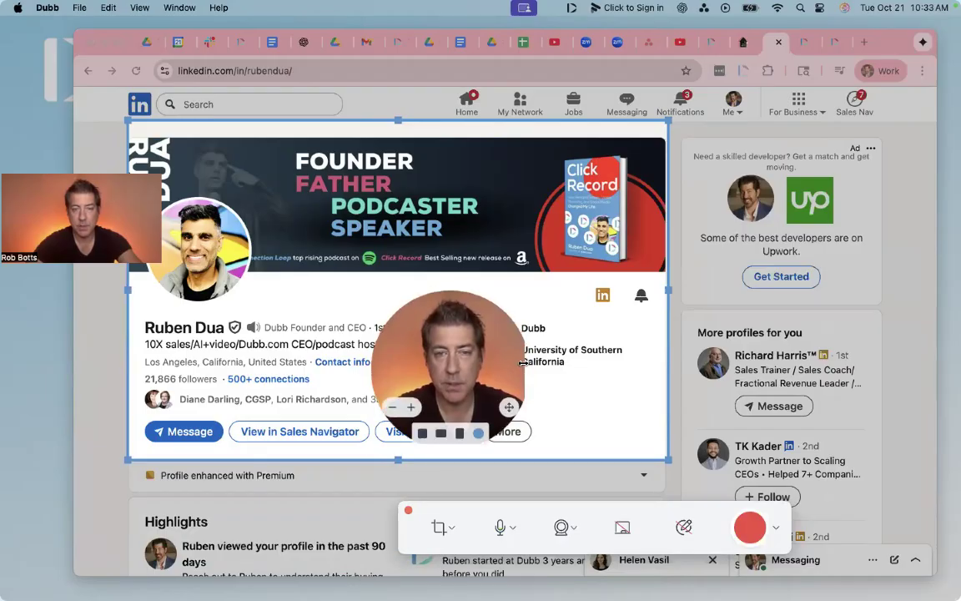
drag(411, 305, 350, 239)
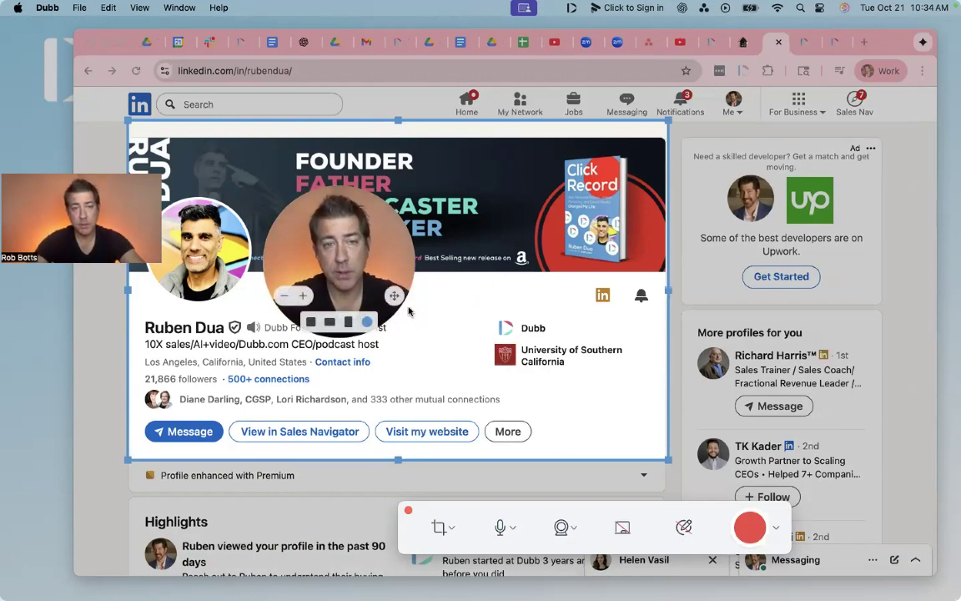
- Try the 16:9 landscape and 9:16 portrait recording areas, placing the portrait frame and webcam circle over the profile photo's side of the page
click(454, 527)
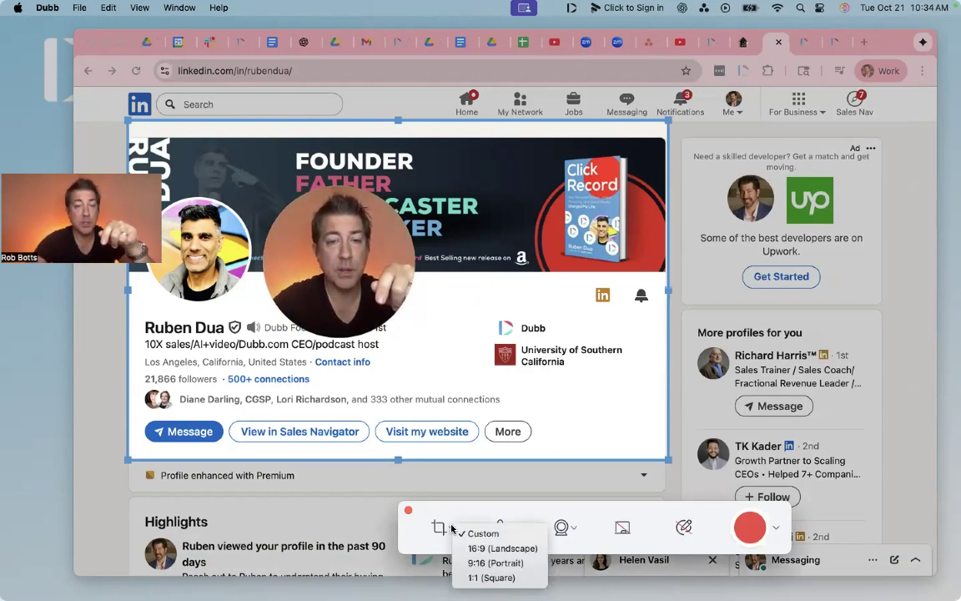
click(467, 549)
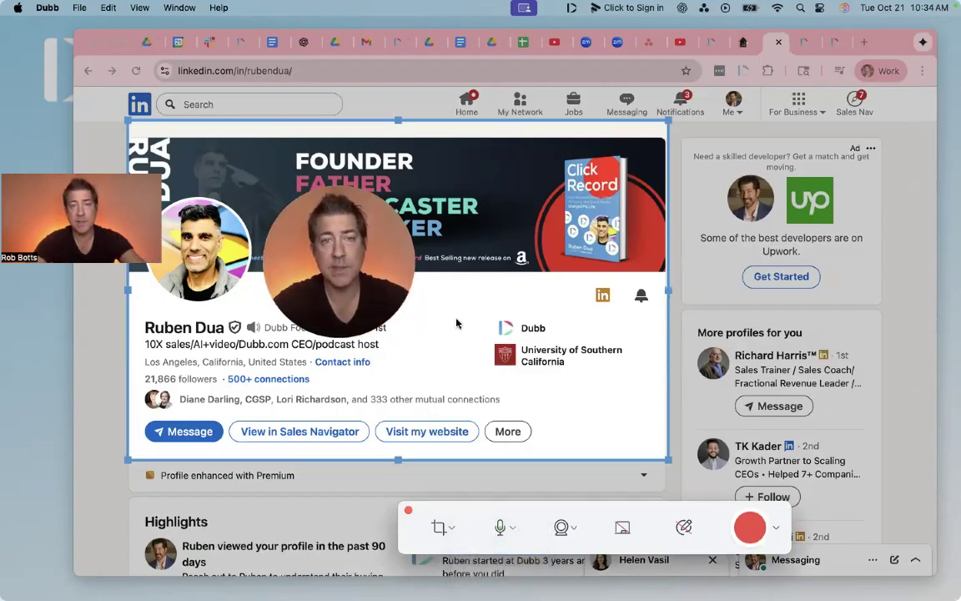
mouse_move(490, 263)
mouse_down()
mouse_move(403, 264)
mouse_move(490, 248)
mouse_up()
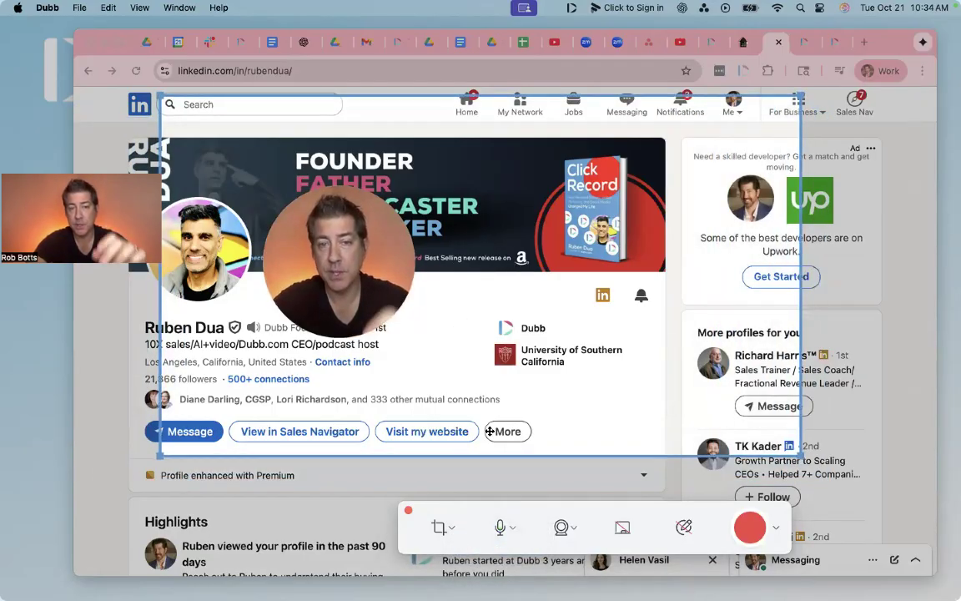
click(449, 527)
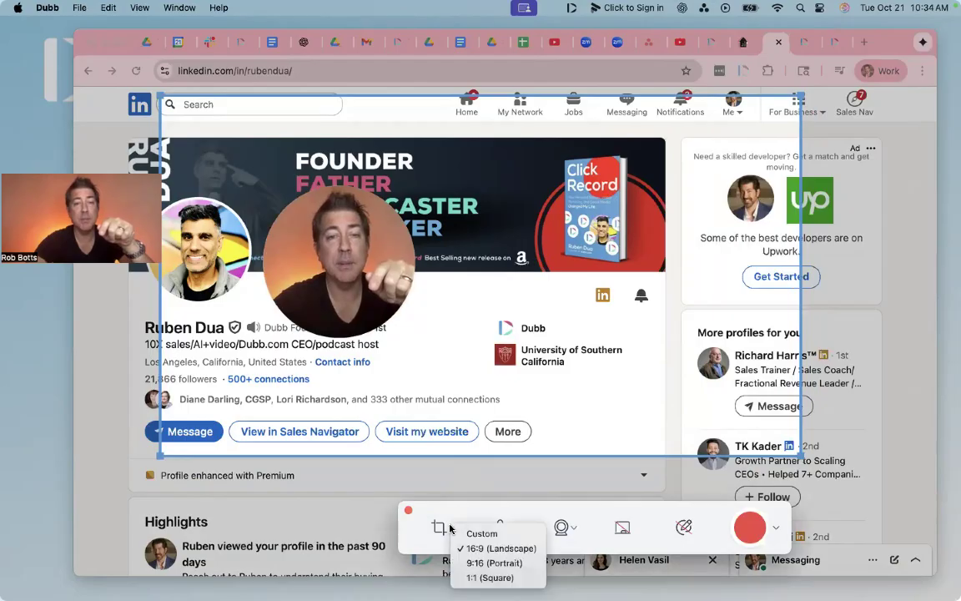
click(471, 563)
drag(344, 242, 339, 203)
drag(450, 142, 336, 134)
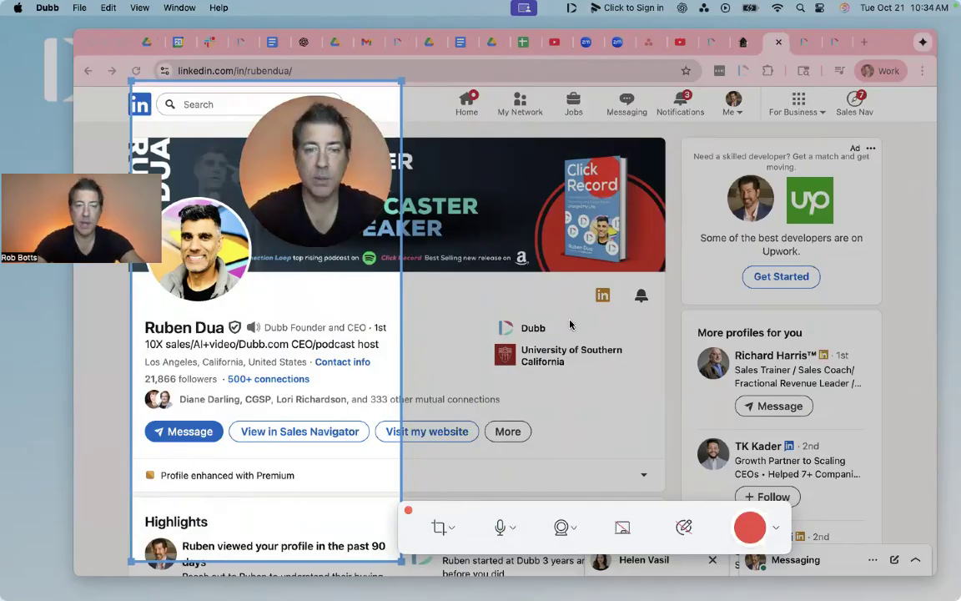
- Set the recording area to 16:9 landscape over the profile header and place the webcam circle between the banner and profile details
click(449, 529)
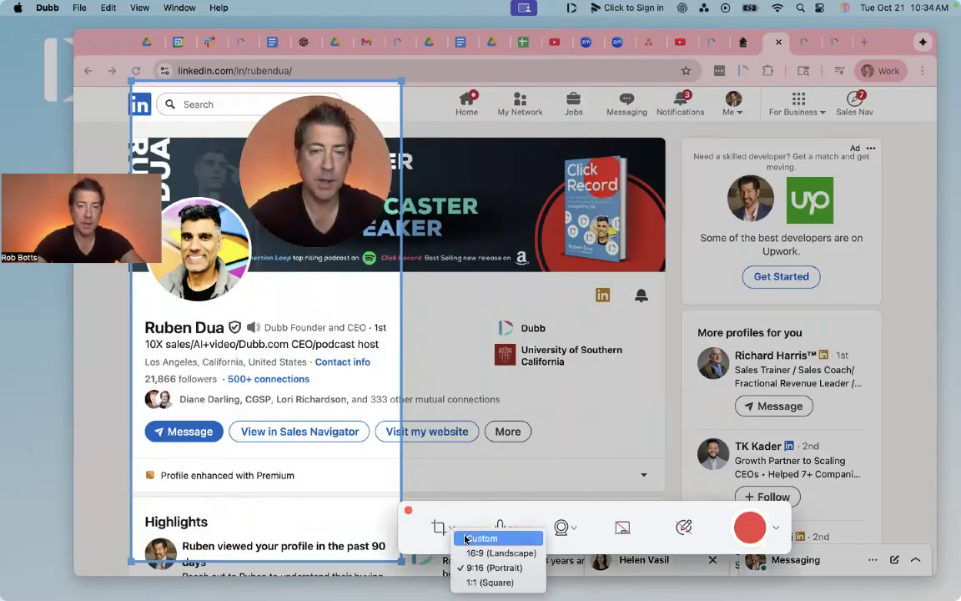
click(480, 553)
drag(382, 178, 584, 251)
drag(499, 355, 464, 350)
drag(594, 263, 432, 249)
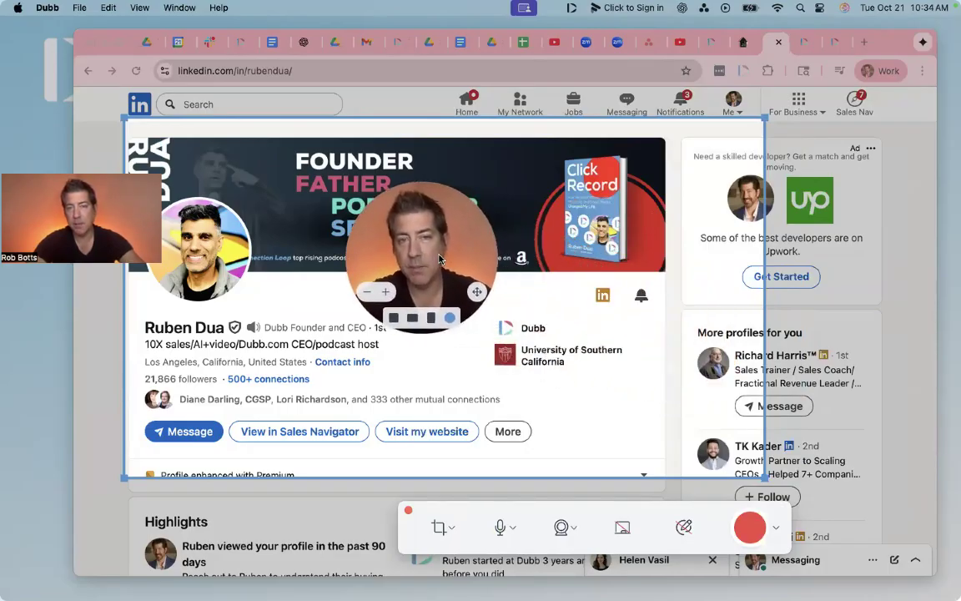
- Record a short screen clip, moving the webcam circle beside the company and university details while recording, and finish it
click(750, 526)
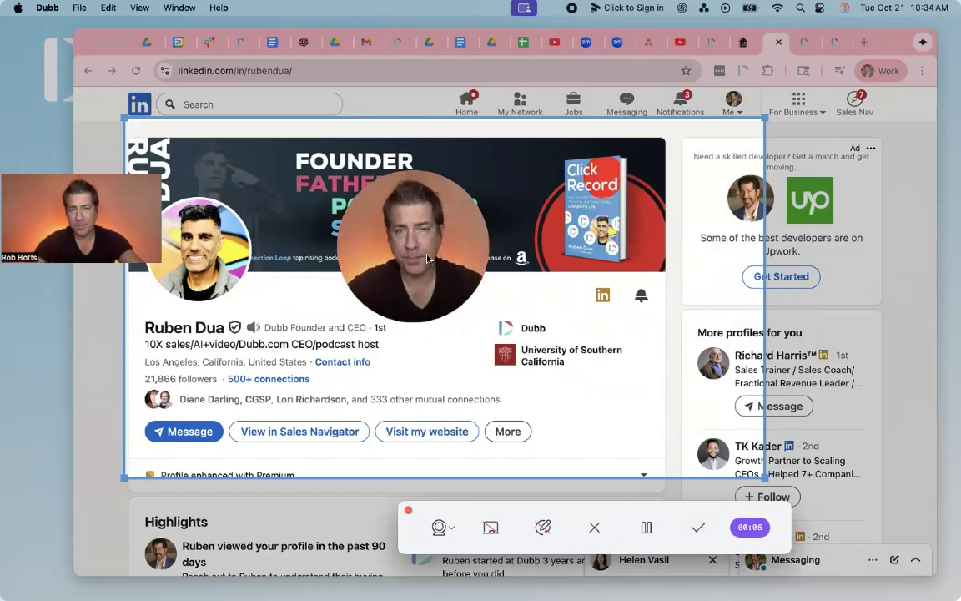
drag(378, 221, 607, 305)
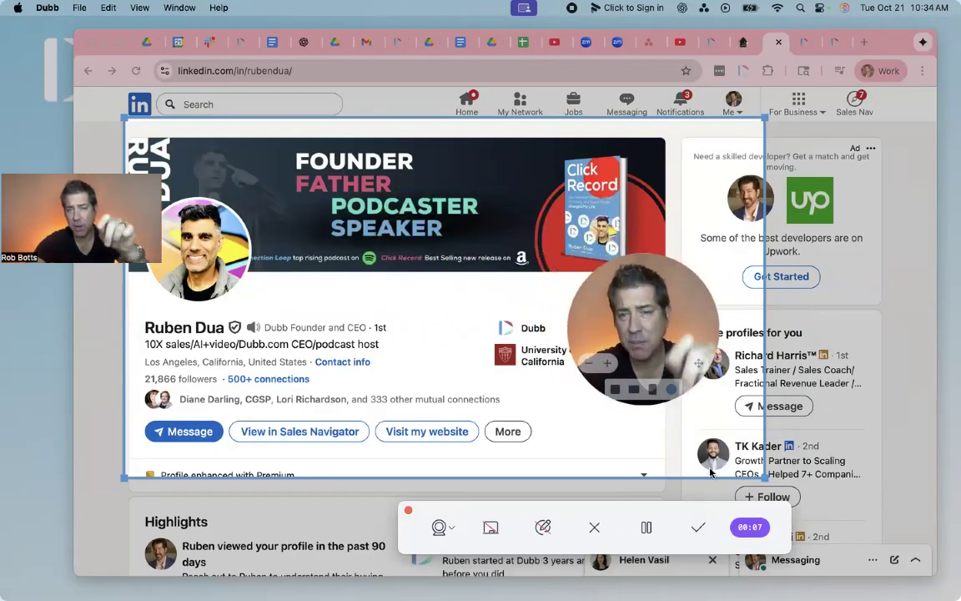
click(694, 530)
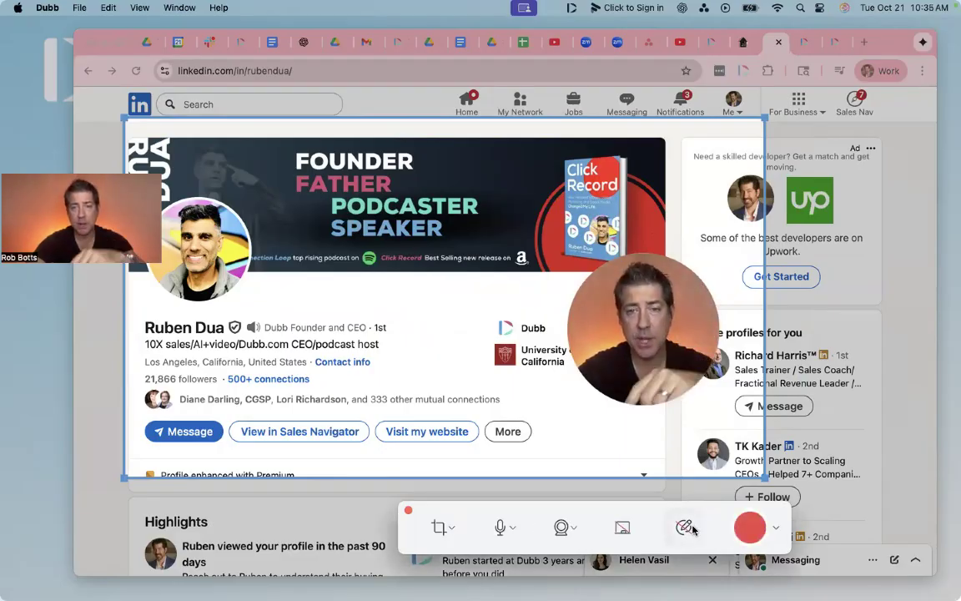
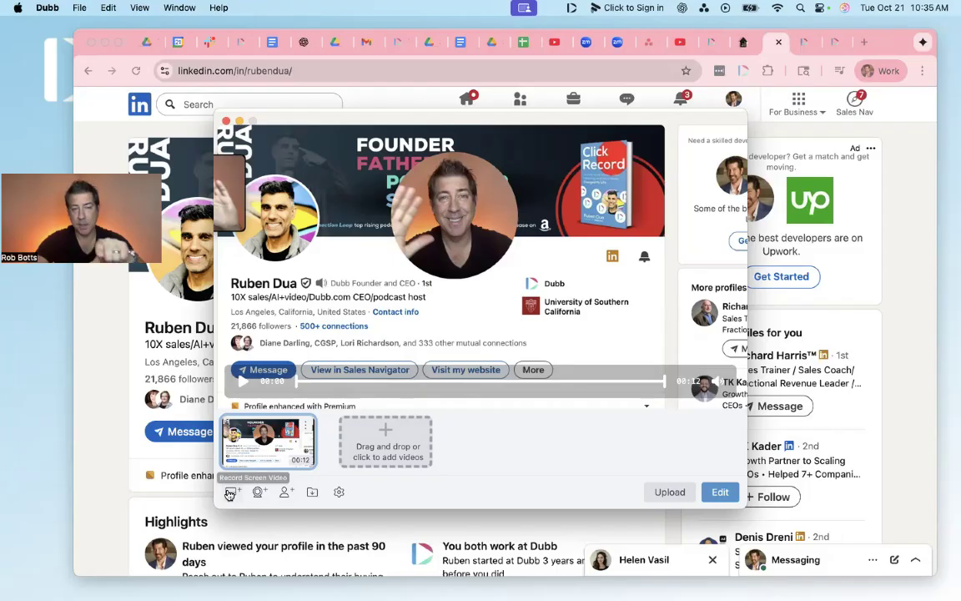
- Record a second short screen clip of the profile with the same recording area and finish it
click(230, 494)
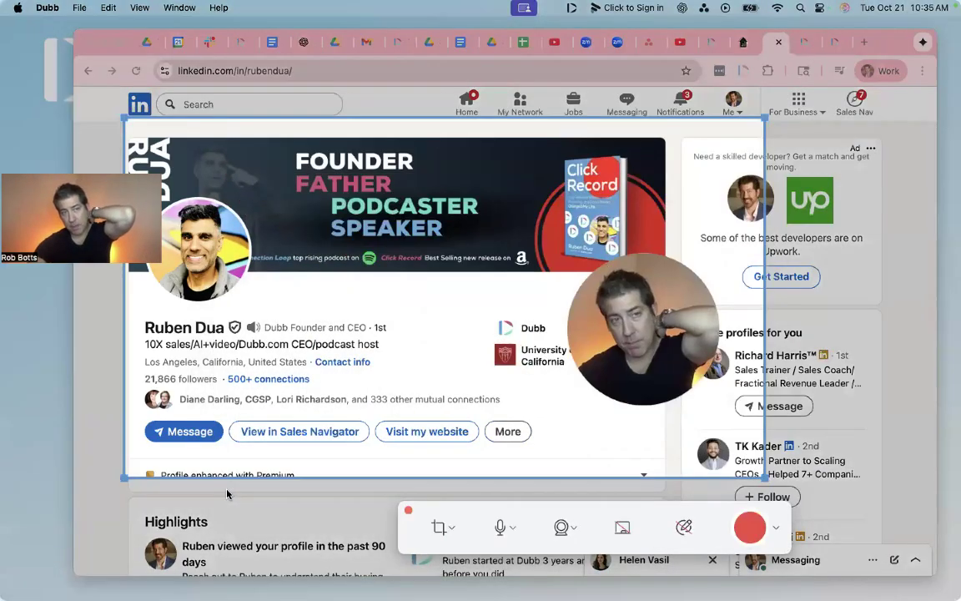
click(751, 526)
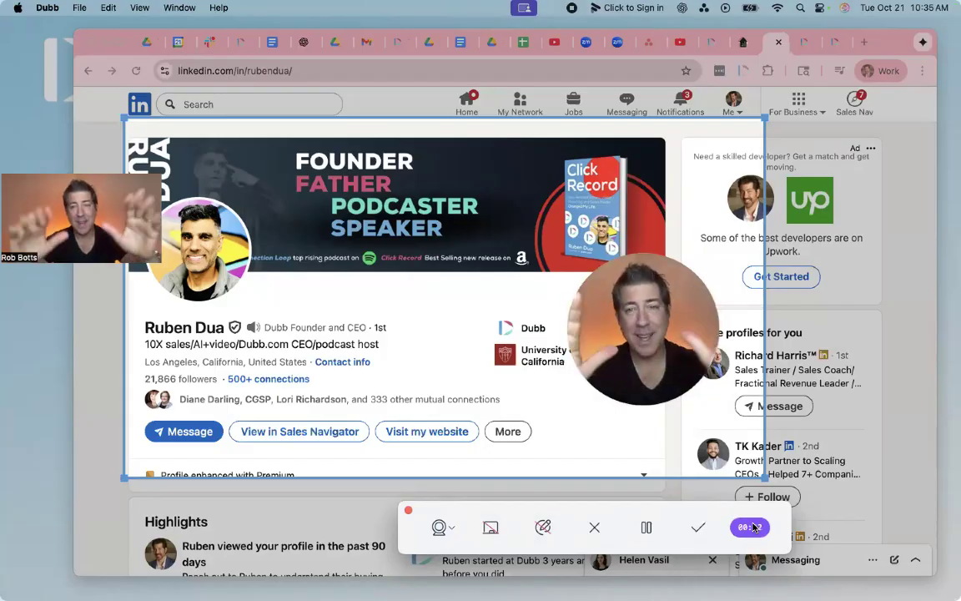
click(698, 527)
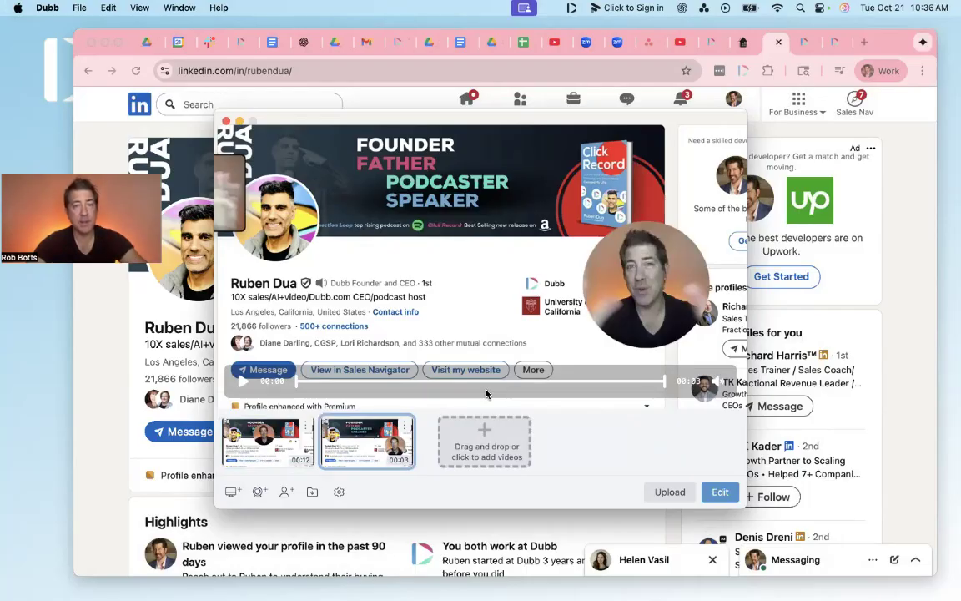
- View the second clip's options for showing it in Finder, downloading or deleting, and close them without choosing one
drag(334, 421, 361, 440)
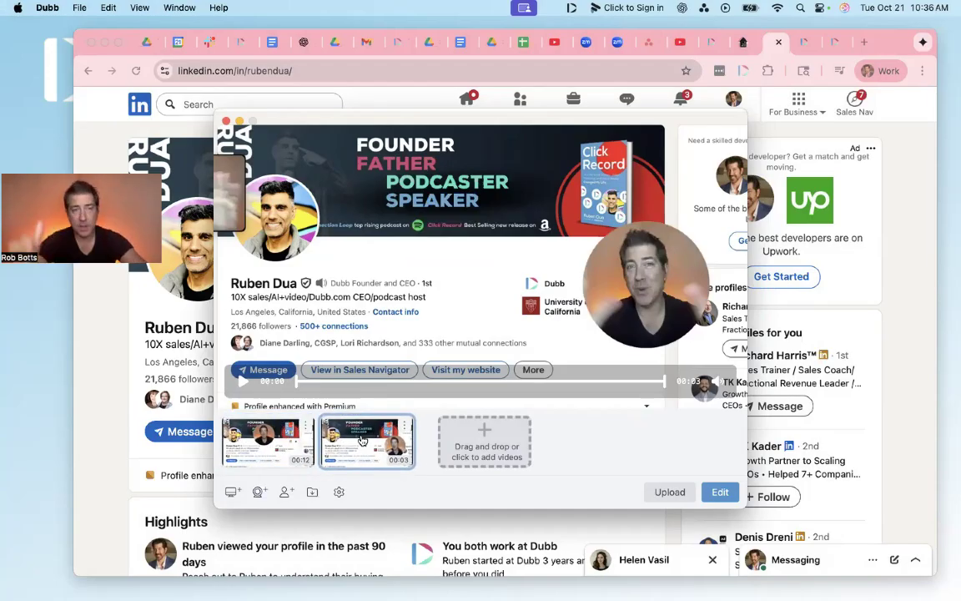
right_click(404, 430)
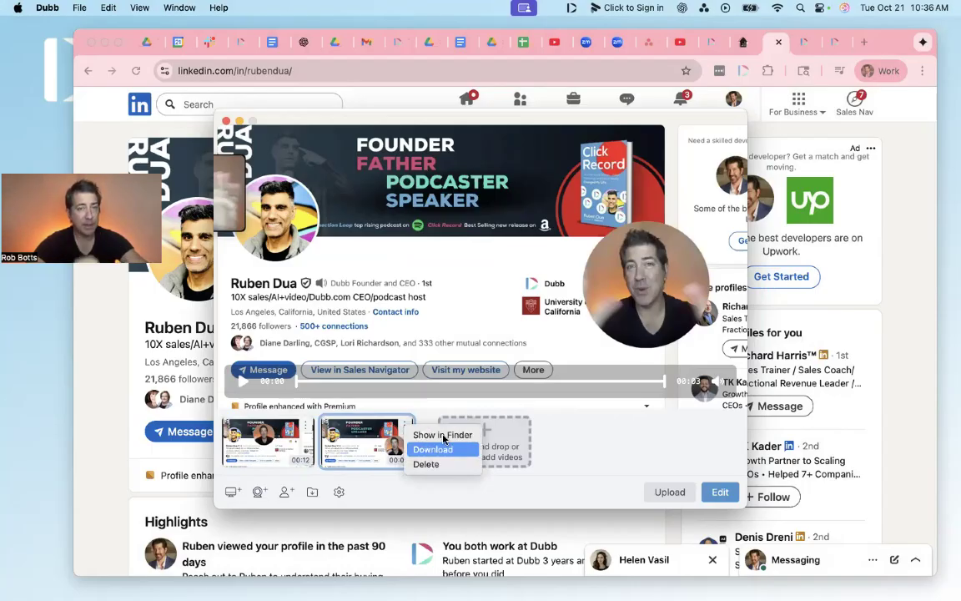
click(499, 389)
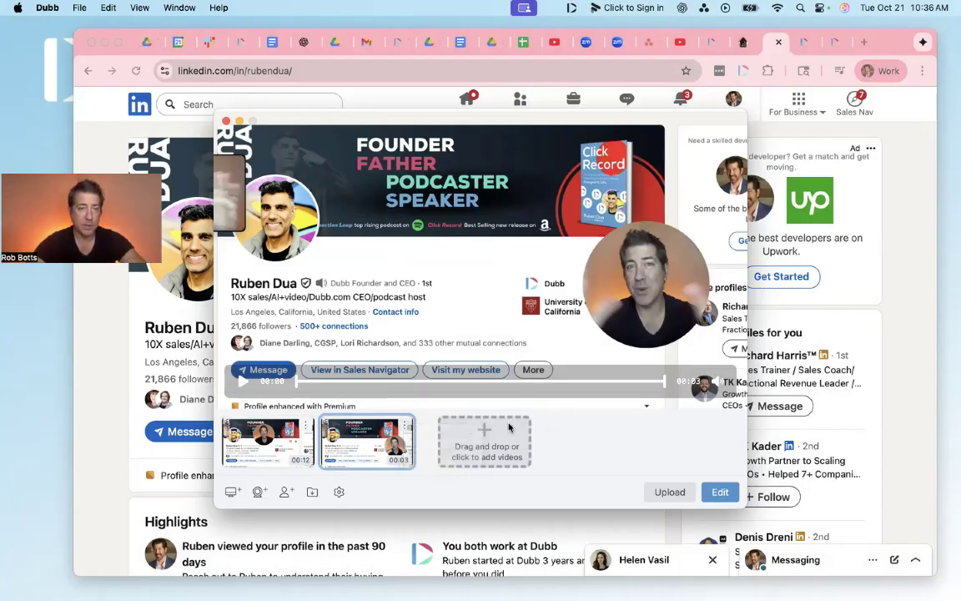
- Record a short webcam-only clip and reorder it between the two screen clips
click(258, 496)
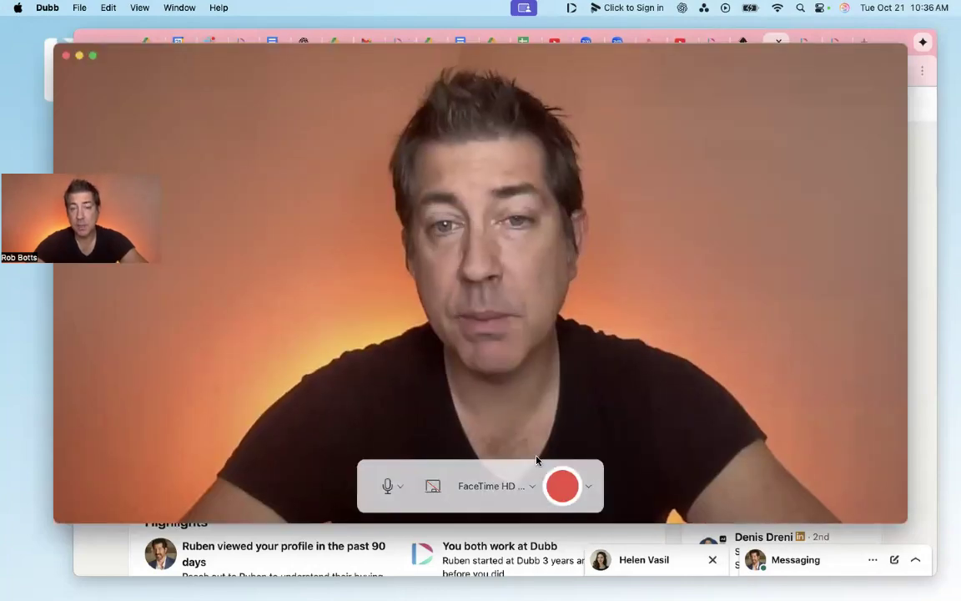
click(563, 487)
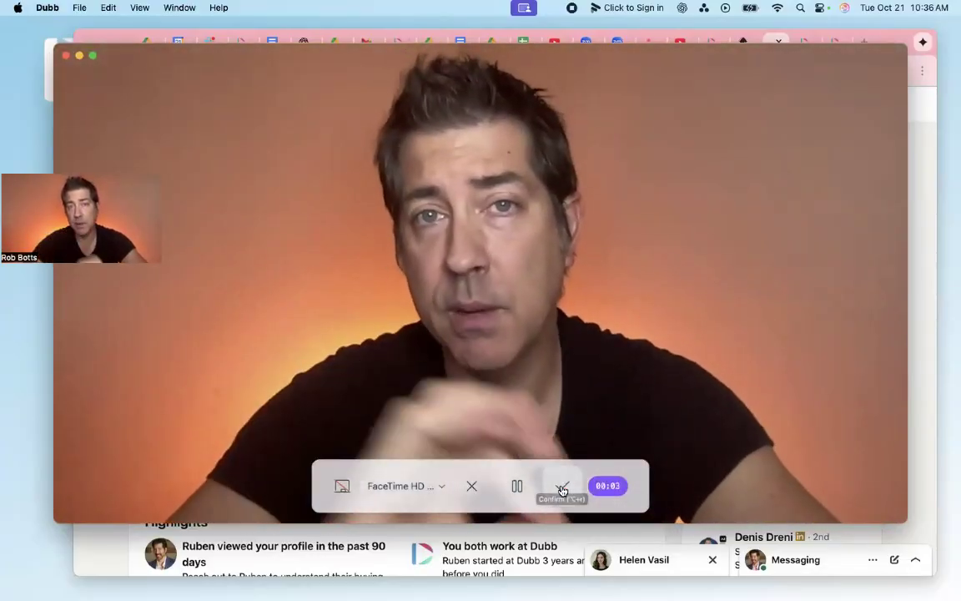
click(559, 473)
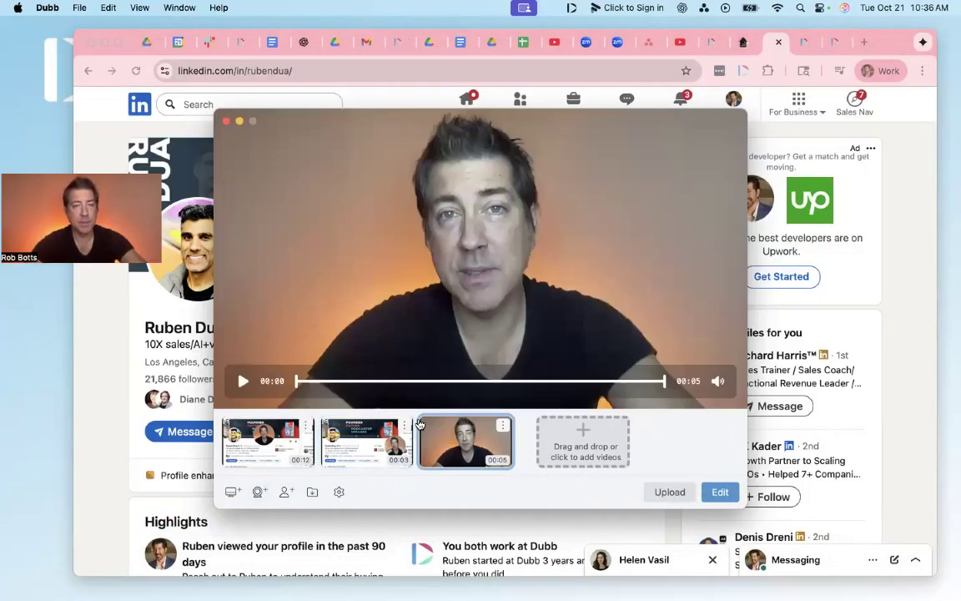
drag(420, 425, 361, 441)
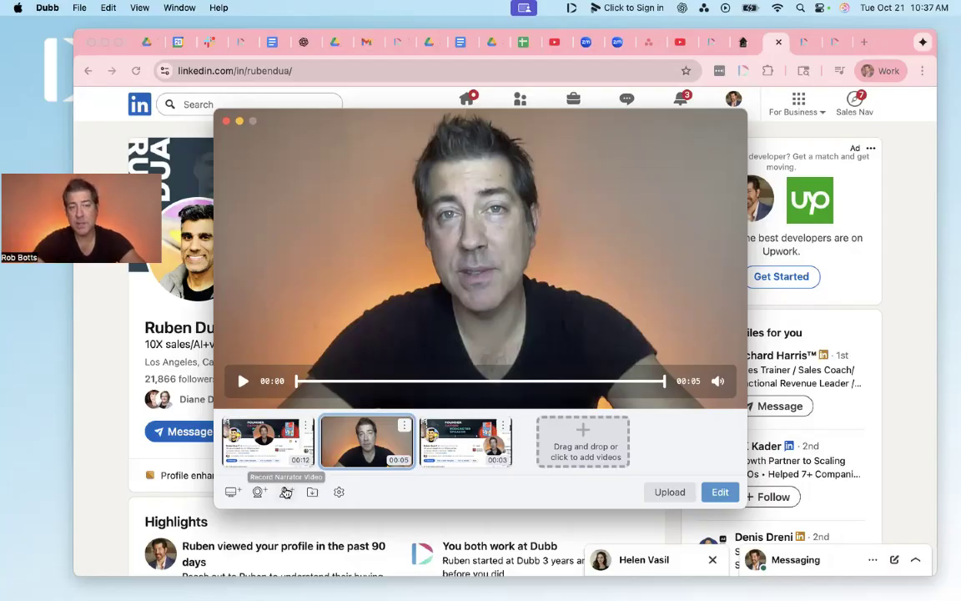
- Start a narrator recording with the "Test 10" video and place its circle over the profile banner beside the profile photo
click(286, 492)
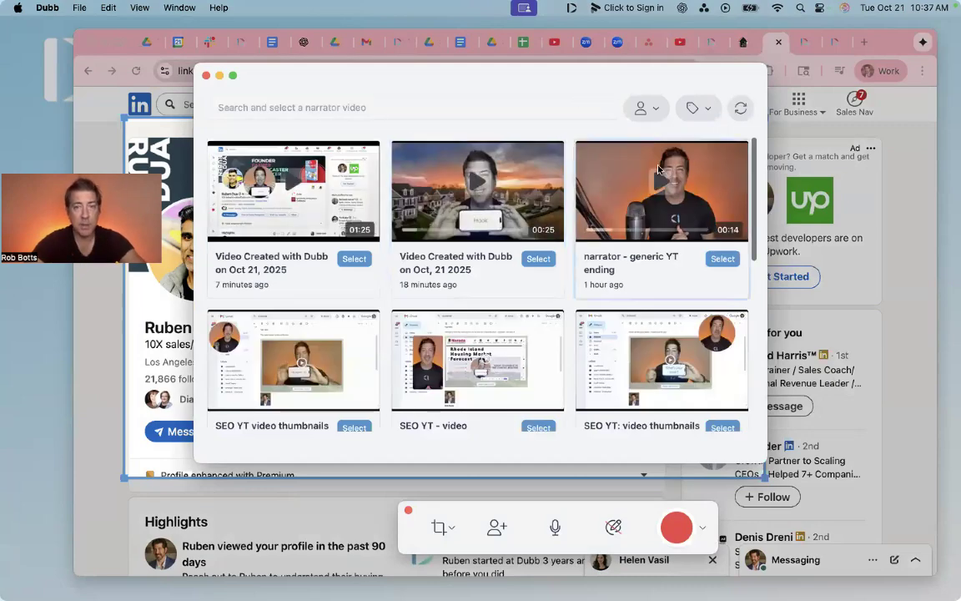
scroll(517, 334, down, 3)
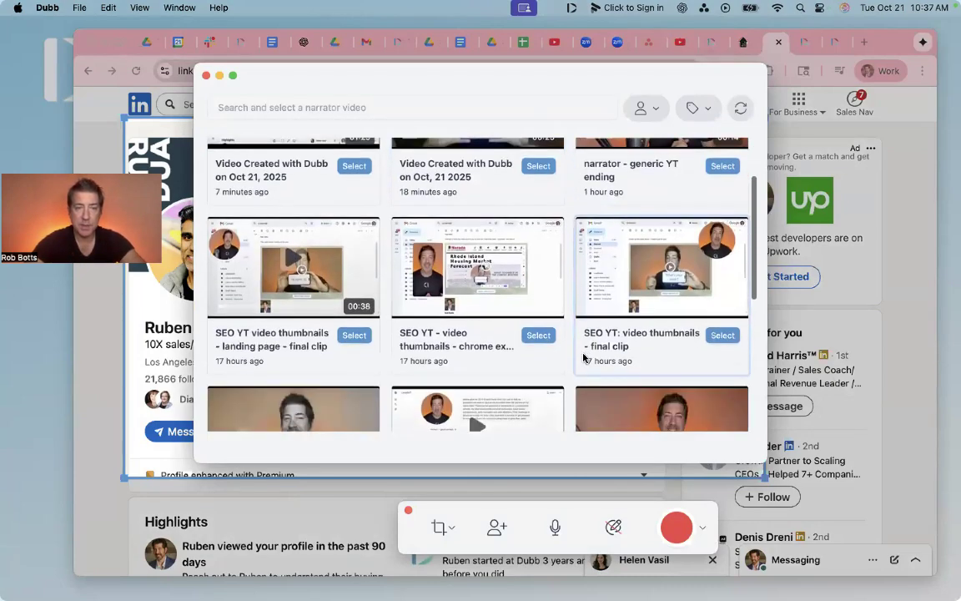
scroll(516, 336, down, 4)
scroll(556, 300, down, 4)
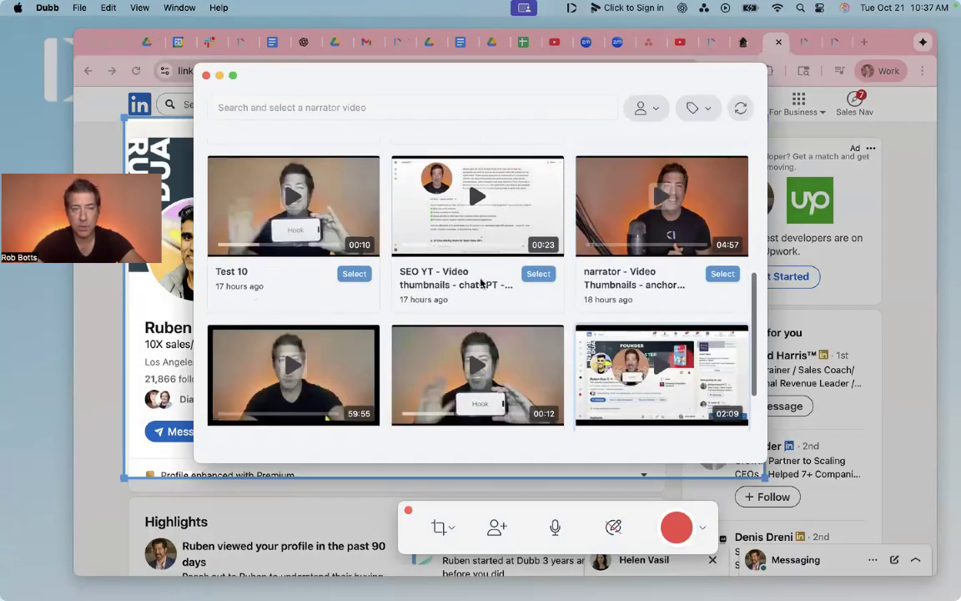
click(353, 277)
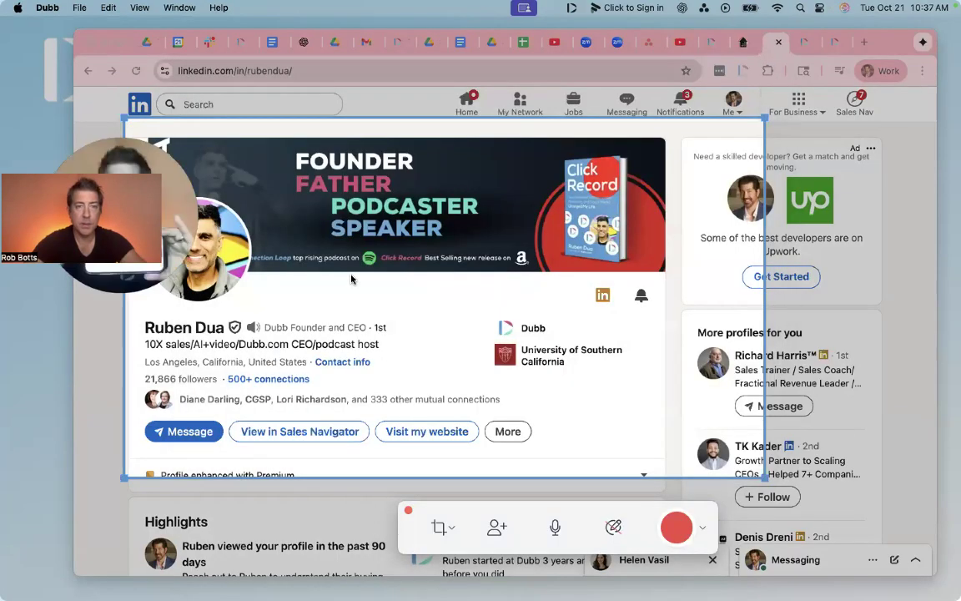
mouse_move(176, 255)
drag(176, 256, 409, 293)
- Record and finish a short narrator clip, and open the collected clips in the video editor
click(677, 525)
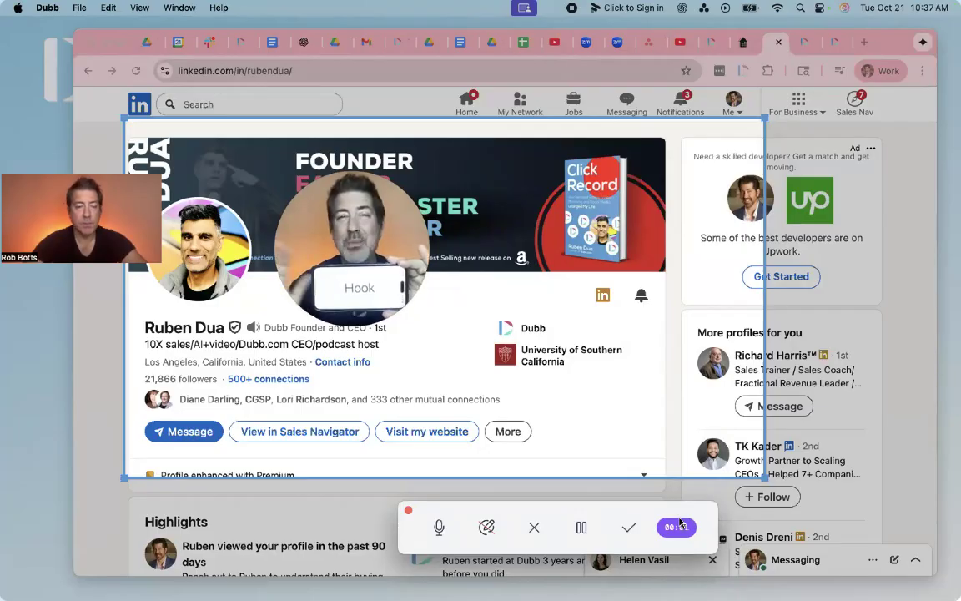
click(584, 526)
click(630, 526)
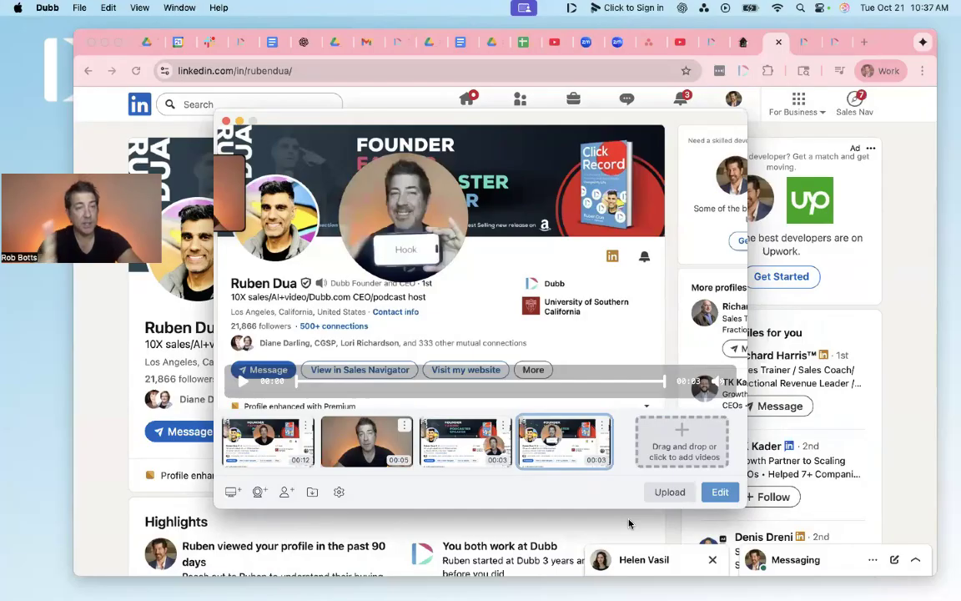
click(715, 492)
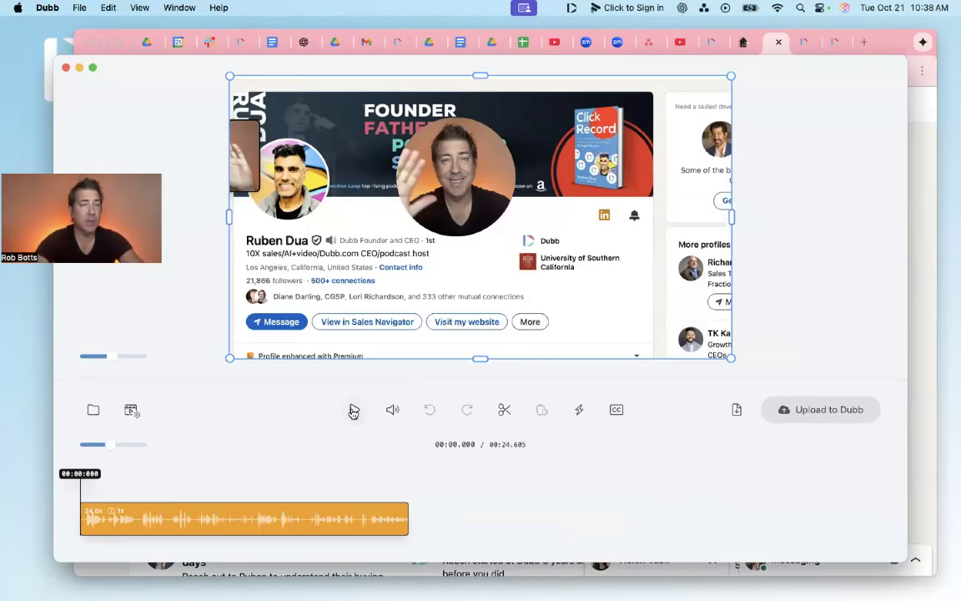
- Split the combined clip at about 11.2 seconds and again at about 17 seconds
click(94, 473)
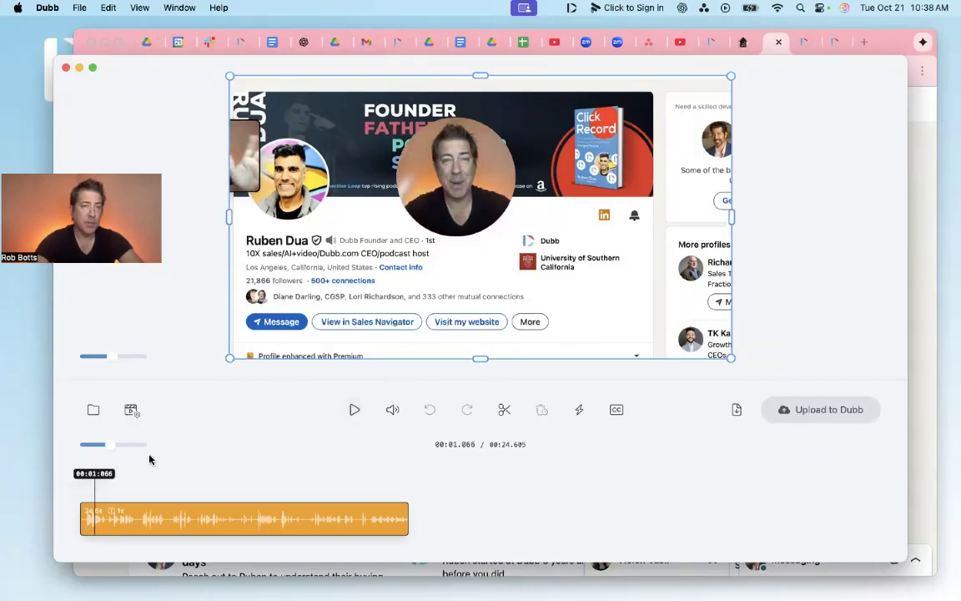
drag(100, 473, 230, 474)
key(s)
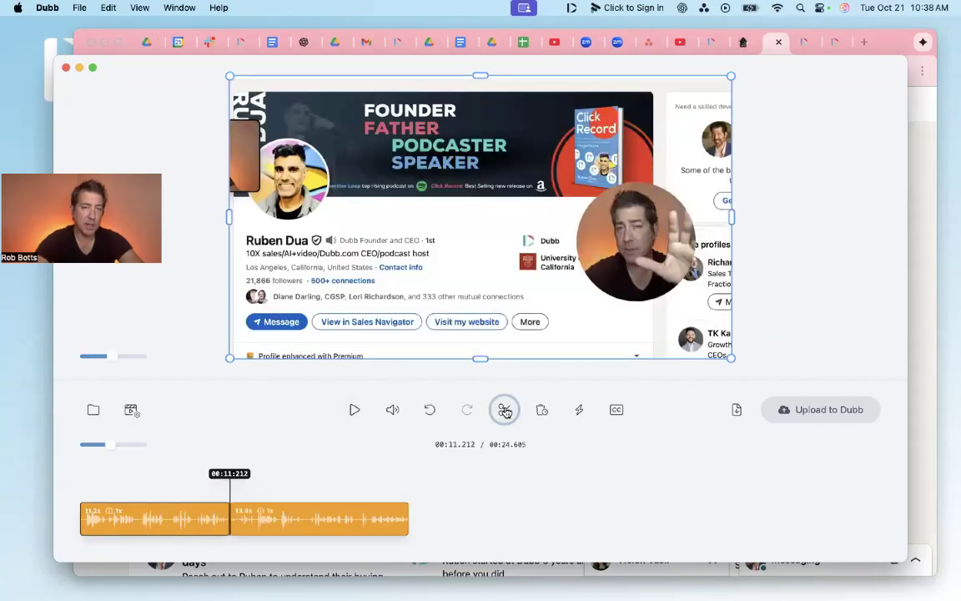
drag(232, 473, 307, 473)
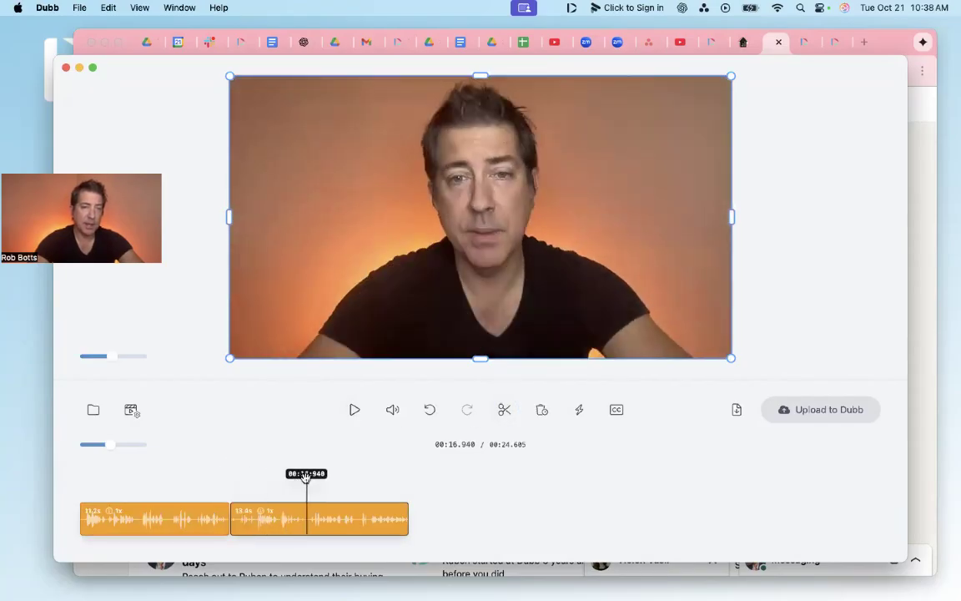
click(504, 409)
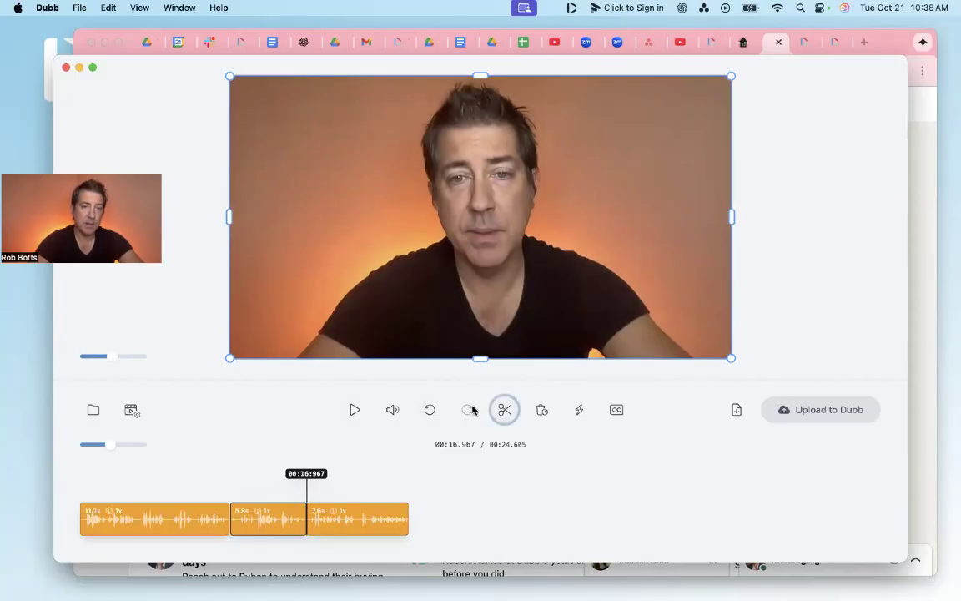
- Select the middle segment between the two splits and delete it from the timeline
click(189, 515)
click(272, 517)
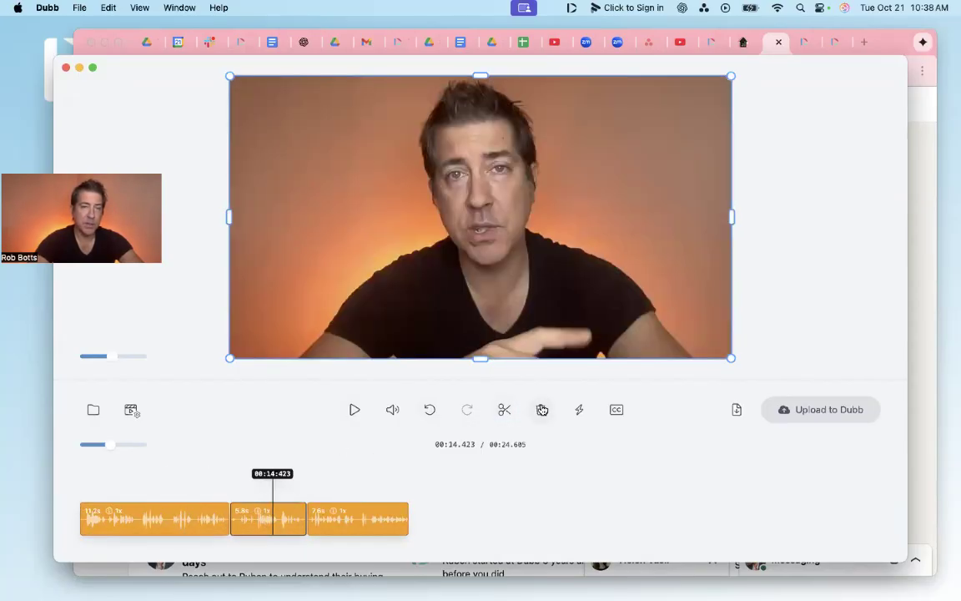
click(541, 409)
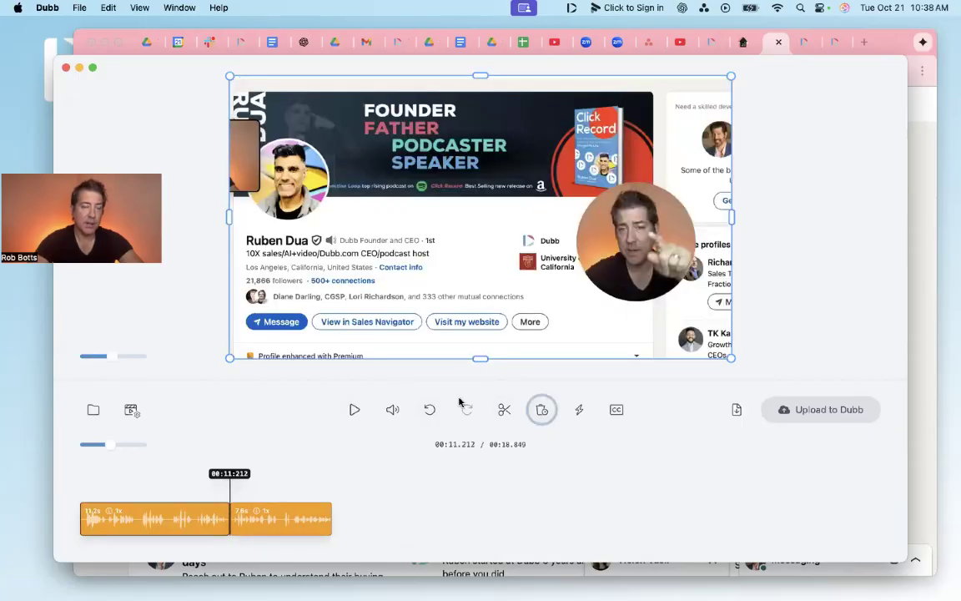
- Undo the segment deletion and both splits, and close the video editor with the playhead back at the start
click(430, 410)
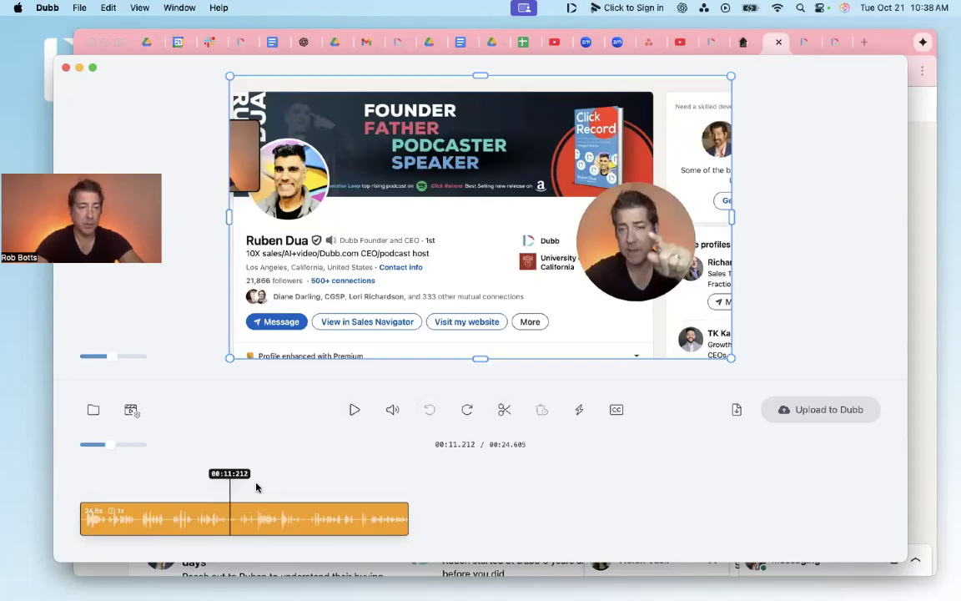
click(70, 470)
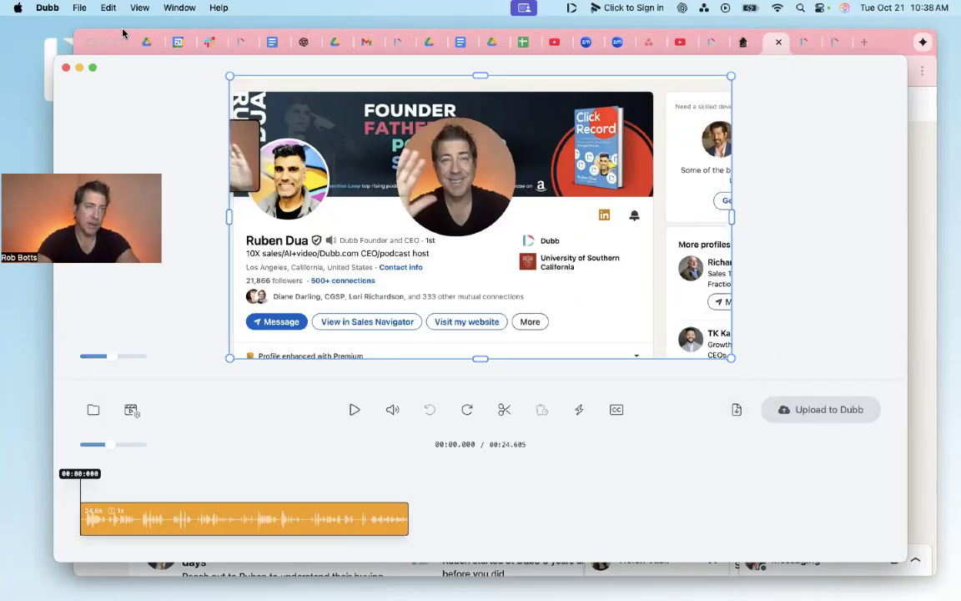
click(66, 69)
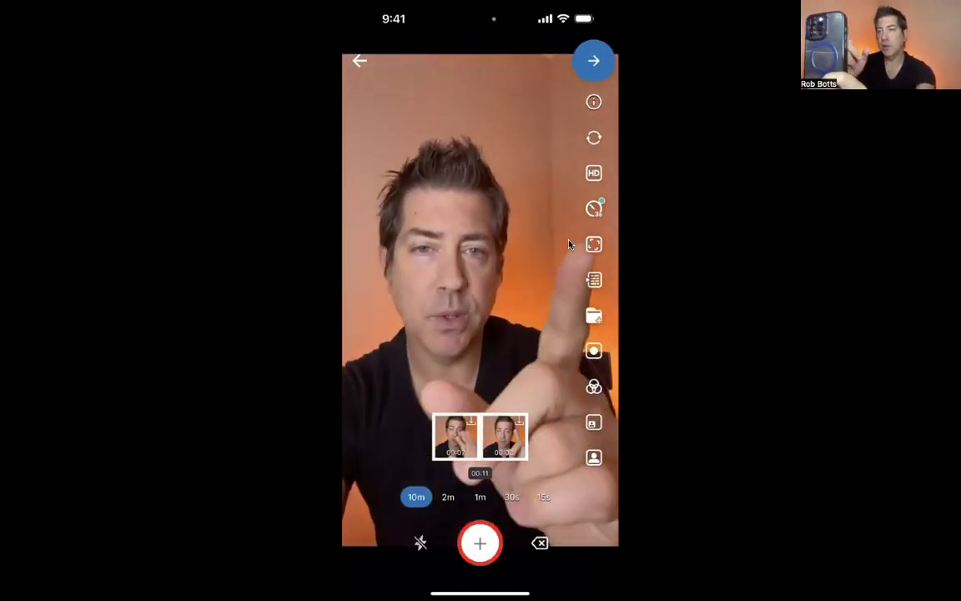
- In the Dubb mobile app's video recorder, browse the saved teleprompter scripts and load the one about following up with a prospect
click(594, 244)
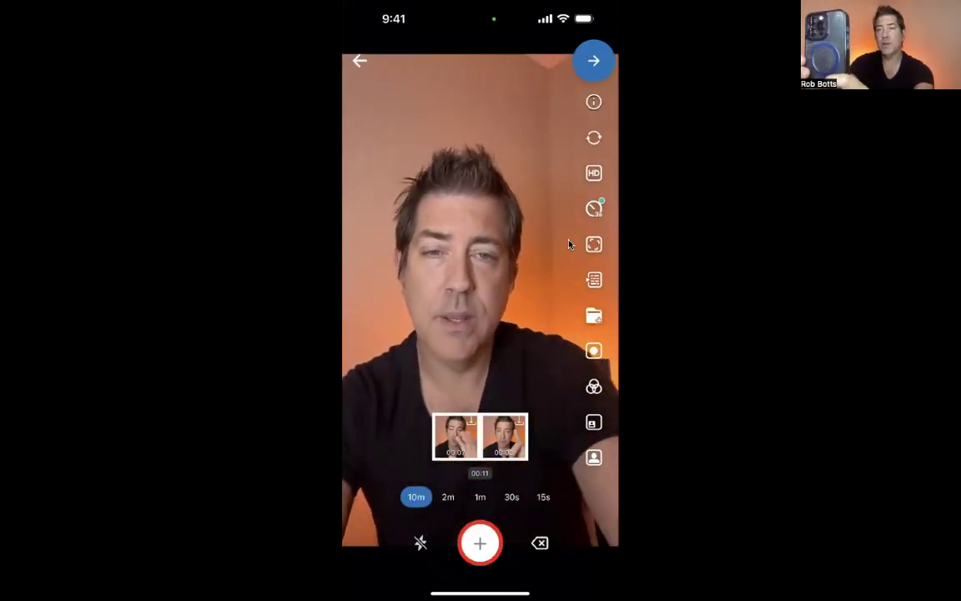
scroll(570, 244, down, 10)
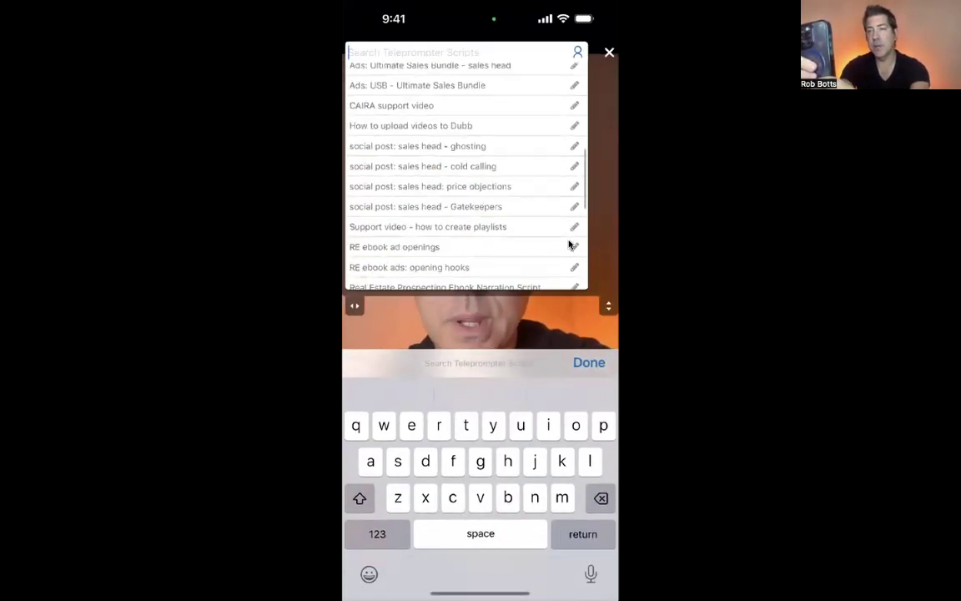
scroll(570, 244, down, 5)
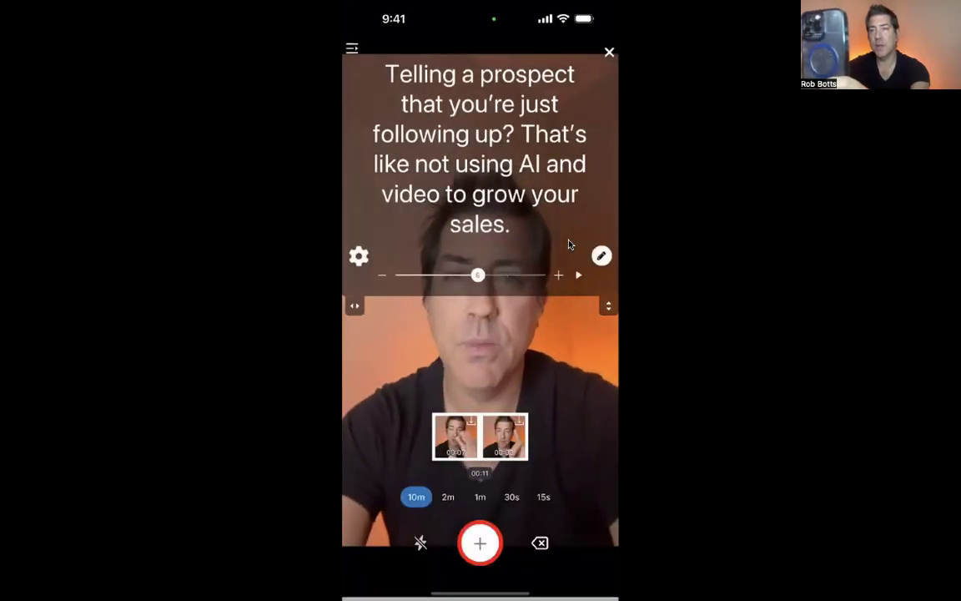